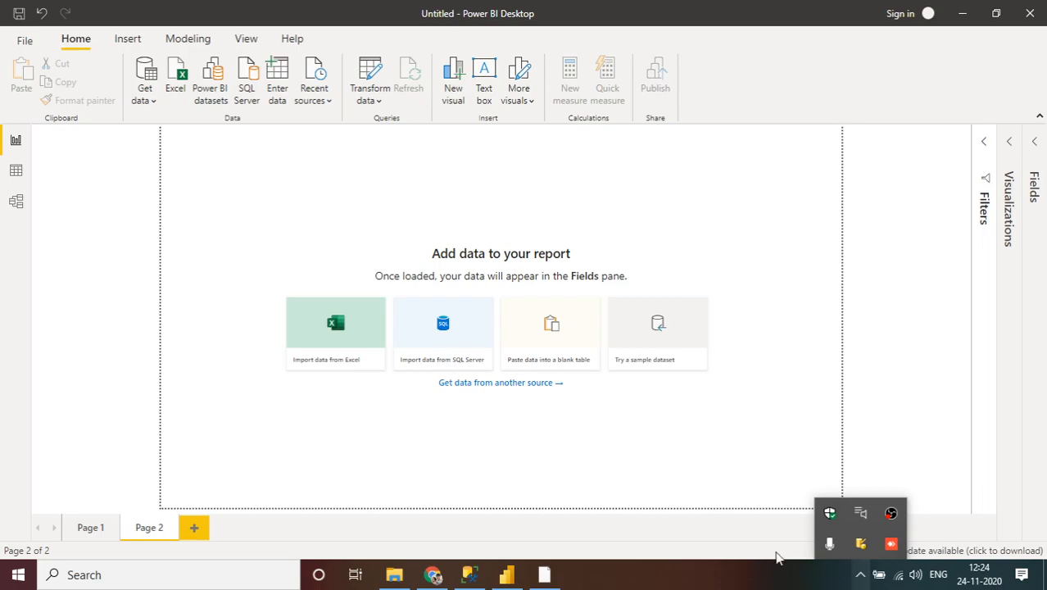
- Open the complete list of available data source connectors for the report
click(734, 539)
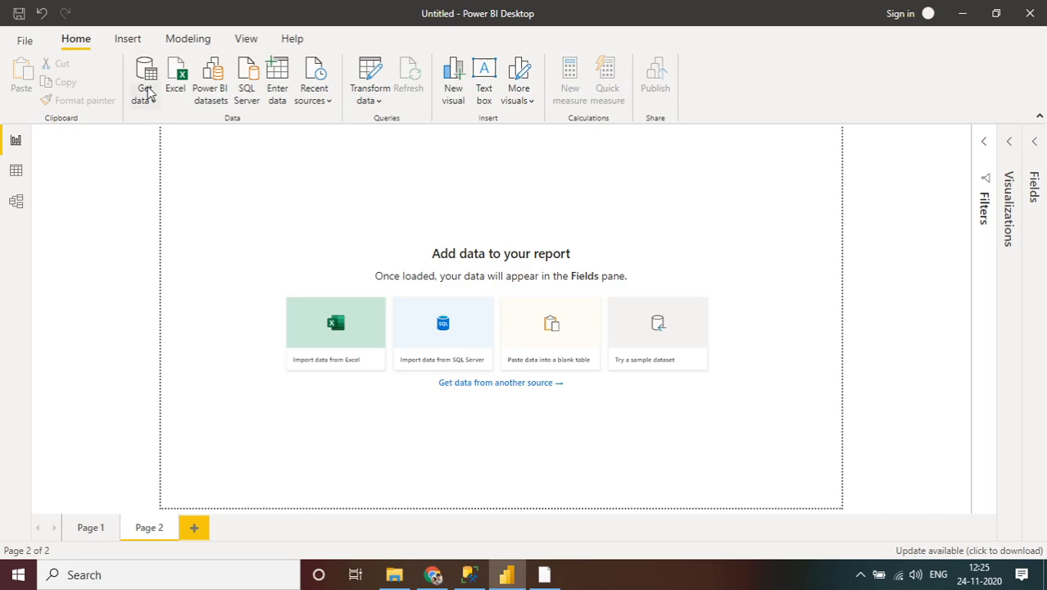
click(144, 94)
click(861, 574)
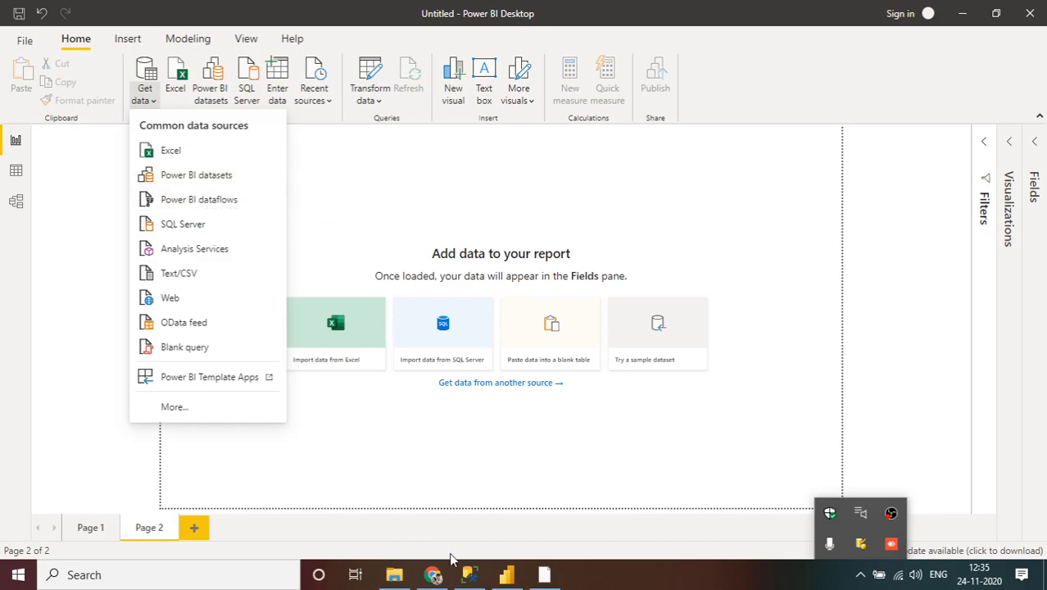
click(440, 573)
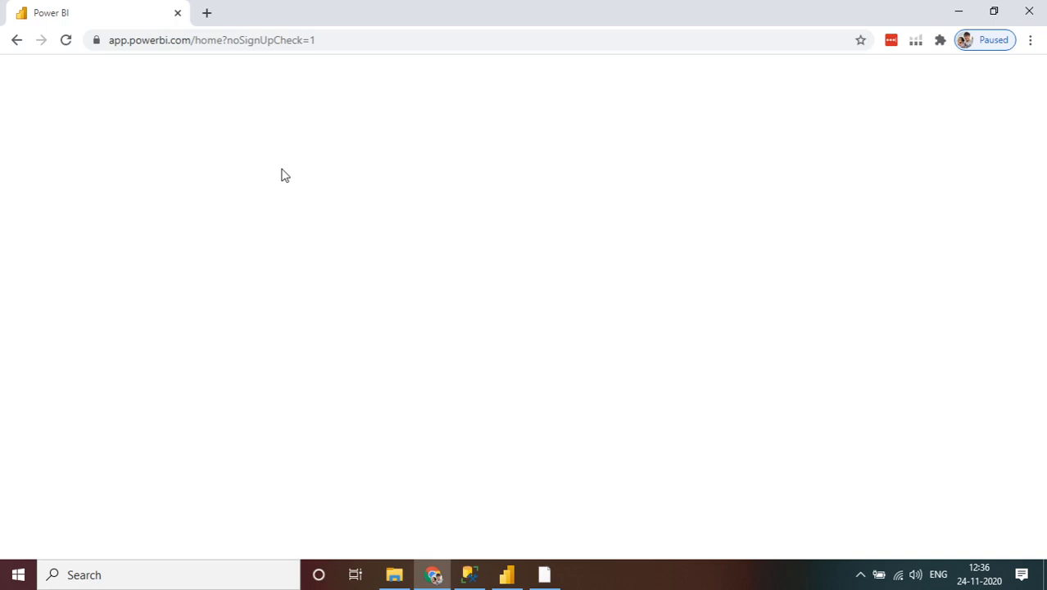
click(506, 579)
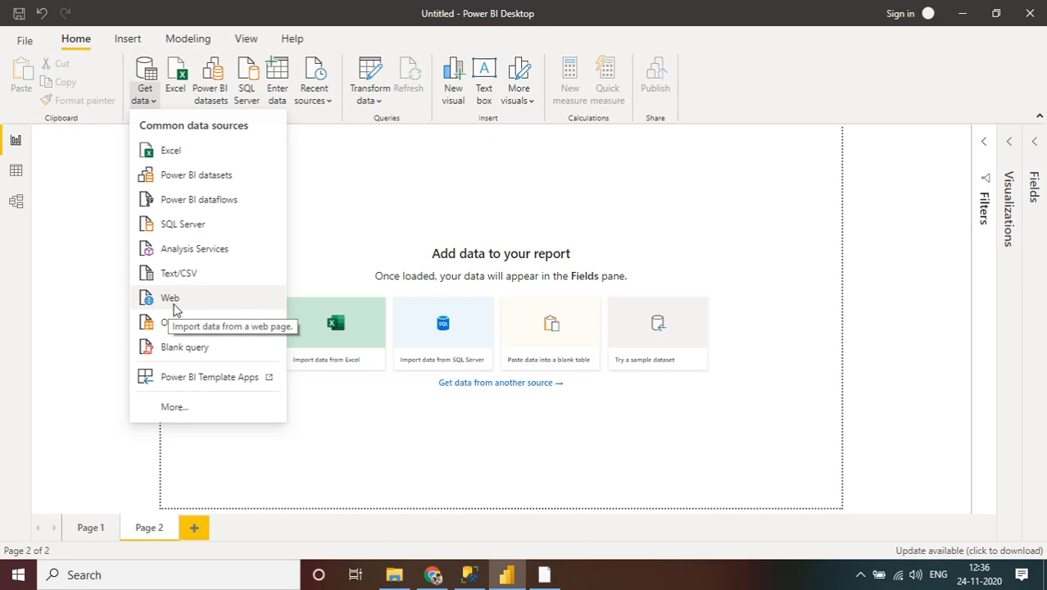
click(180, 410)
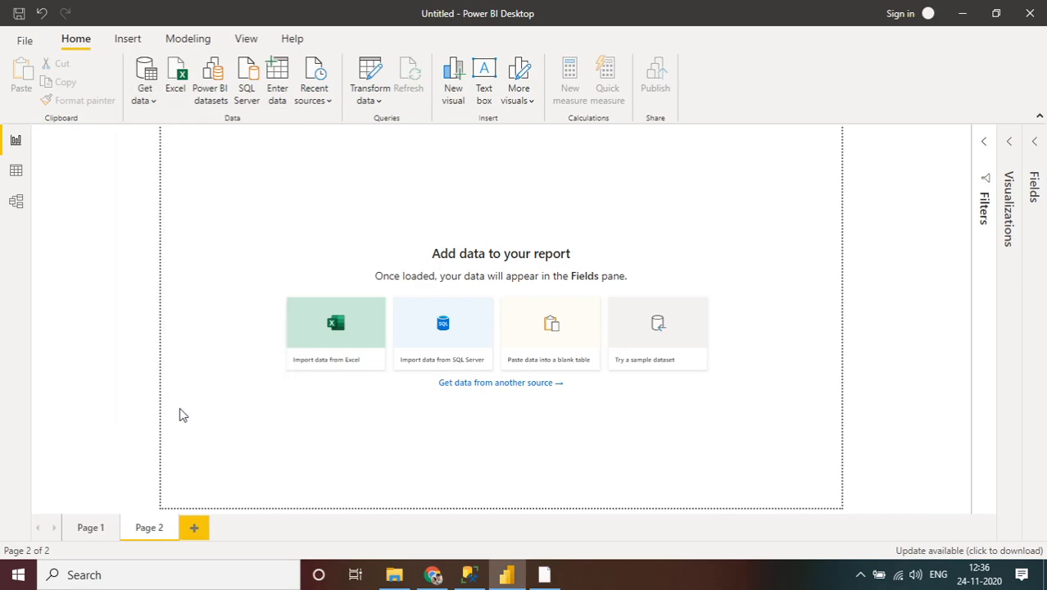
click(862, 576)
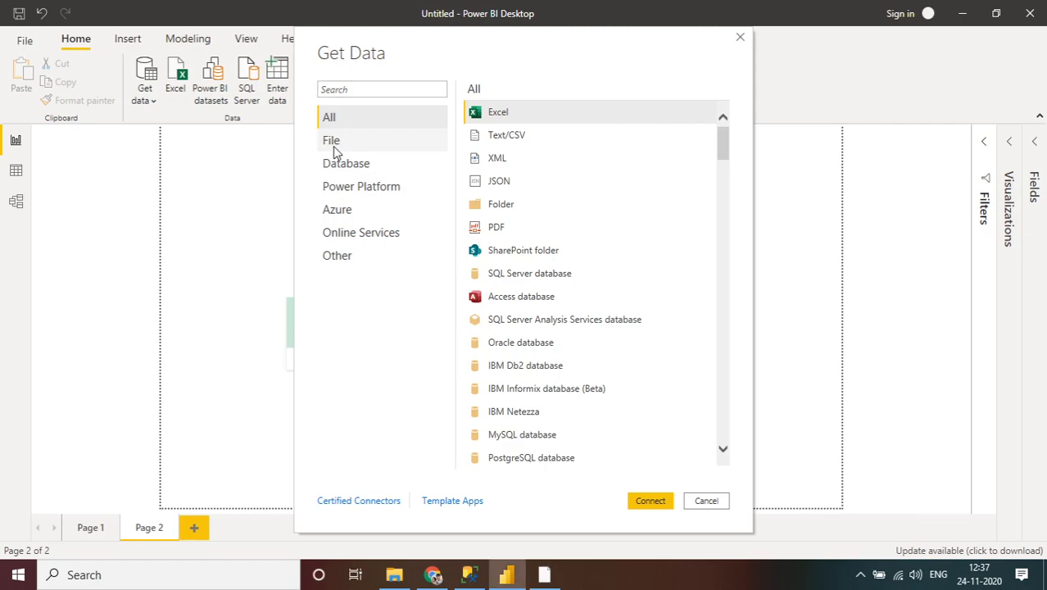
- Examine the connectors offered under the File, Database, Power Platform, Azure and Online Services categories
click(334, 146)
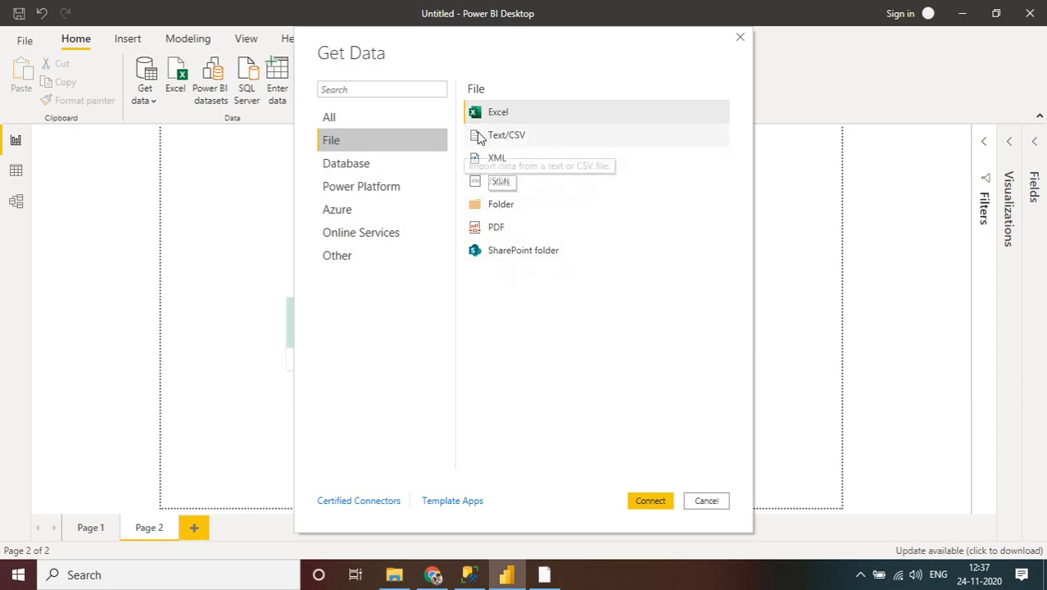
click(371, 167)
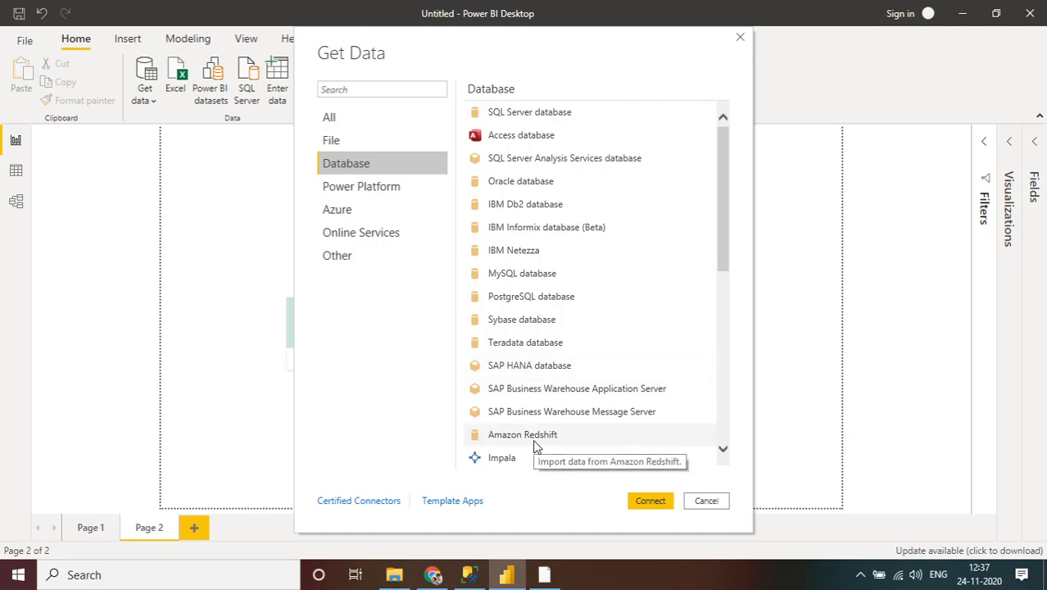
mouse_move(723, 257)
mouse_down()
mouse_move(720, 444)
mouse_move(708, 282)
mouse_move(726, 283)
mouse_move(724, 259)
mouse_up()
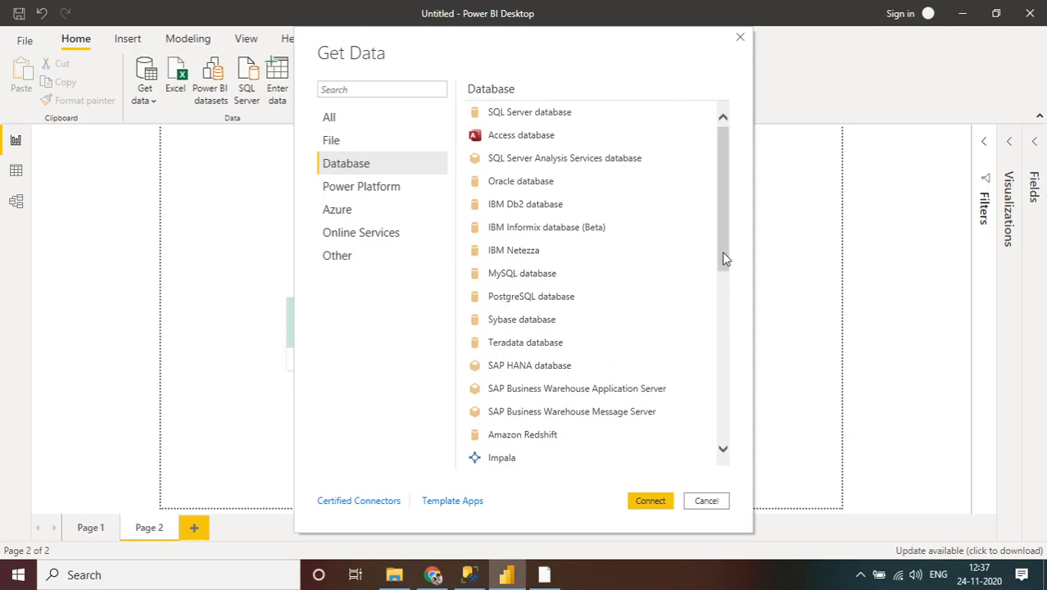
click(353, 195)
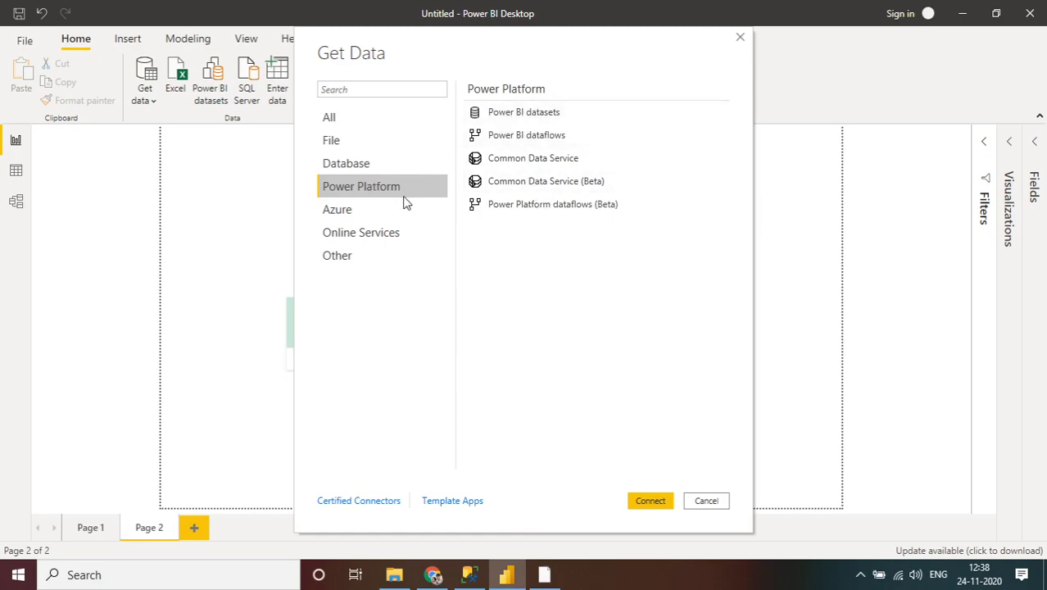
click(331, 219)
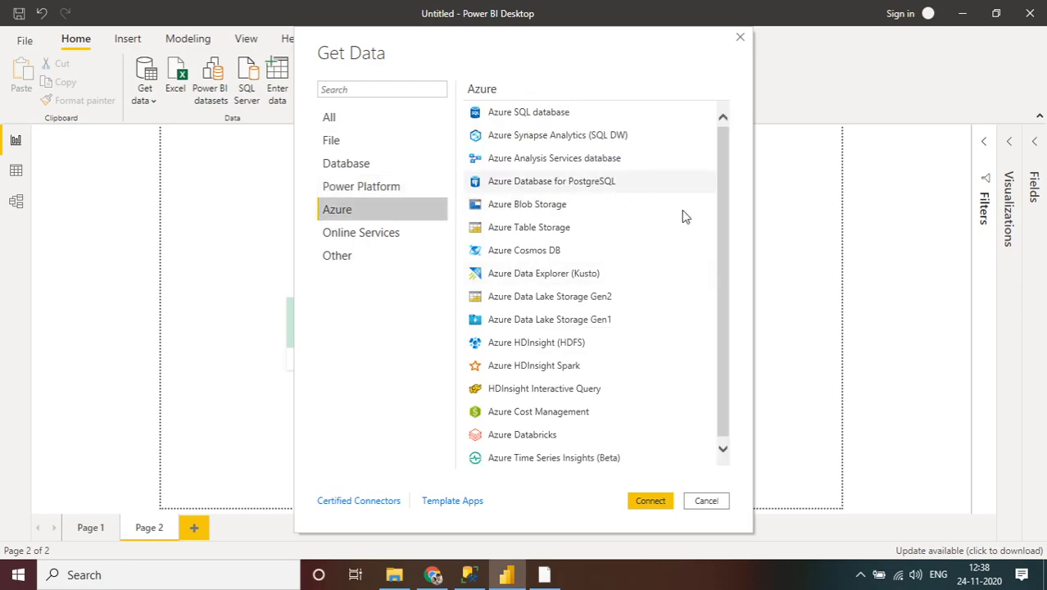
drag(722, 248, 730, 356)
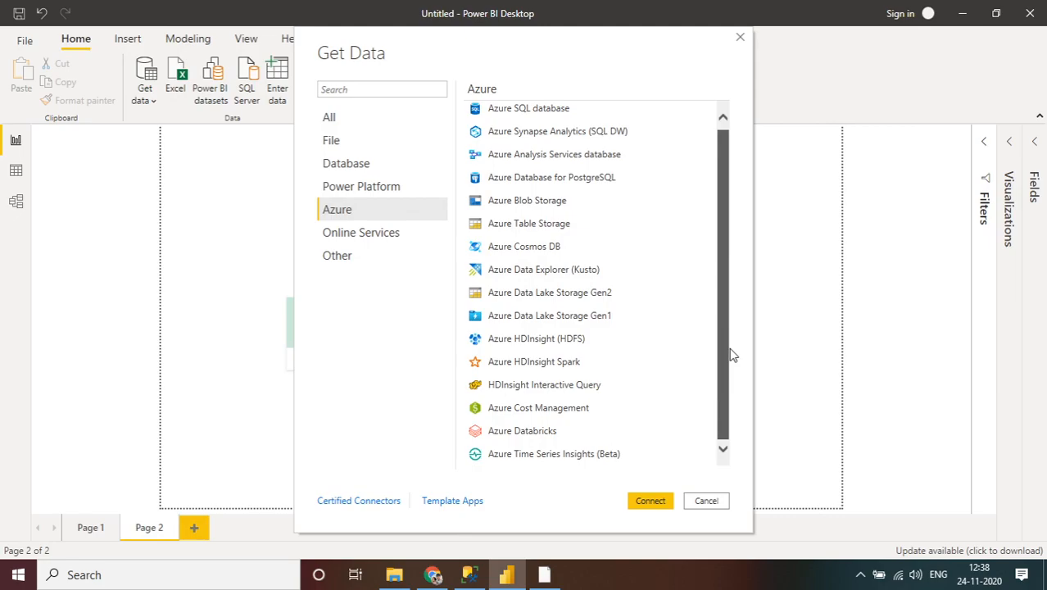
click(331, 237)
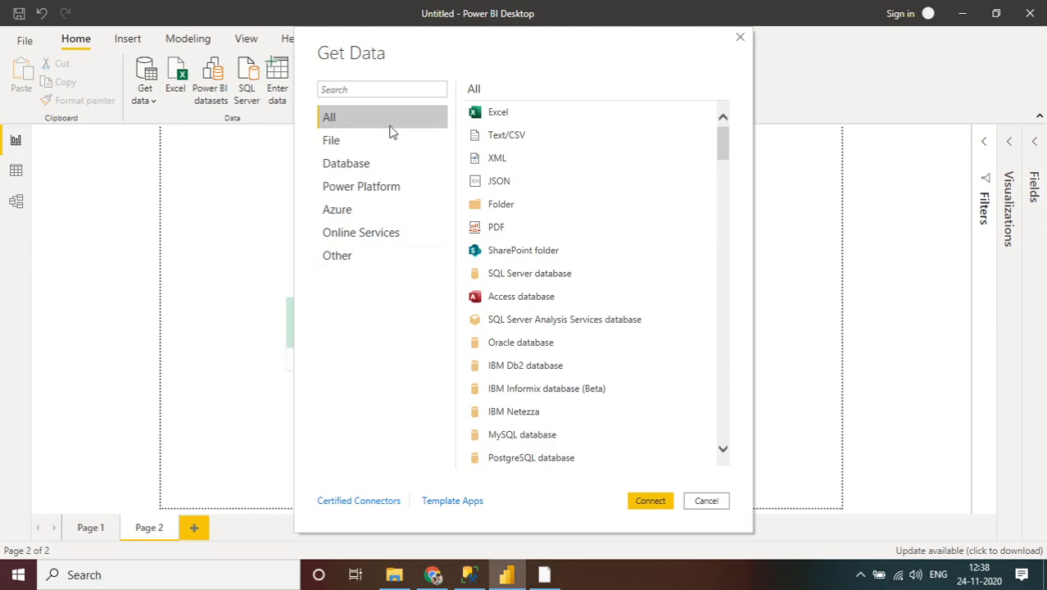
- Connect to the Excel workbook AdventureWorks_Database in the Power BI Source Files folder on the Study (E:) drive
click(505, 122)
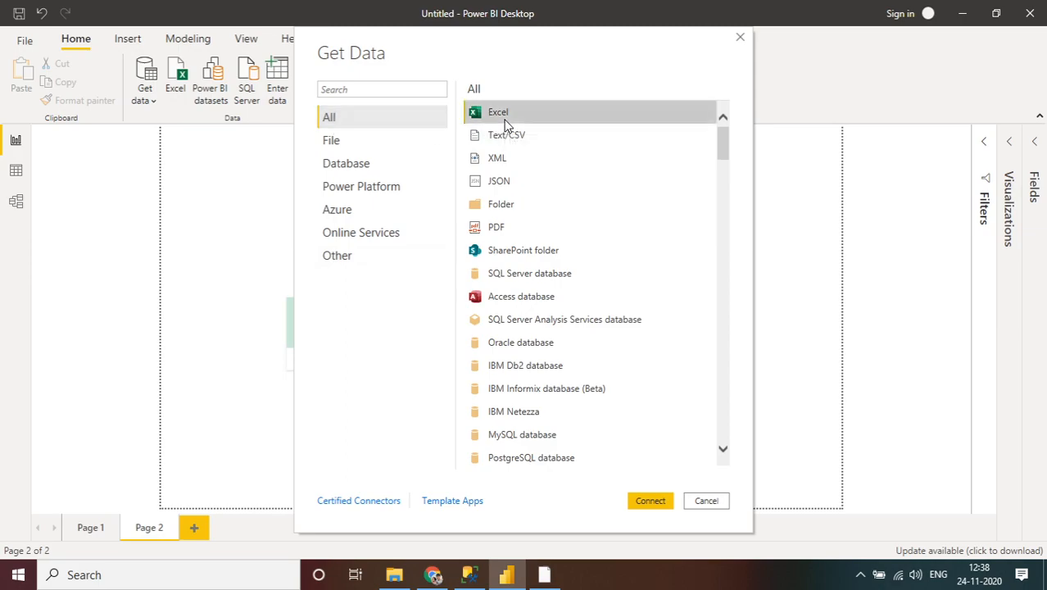
click(652, 500)
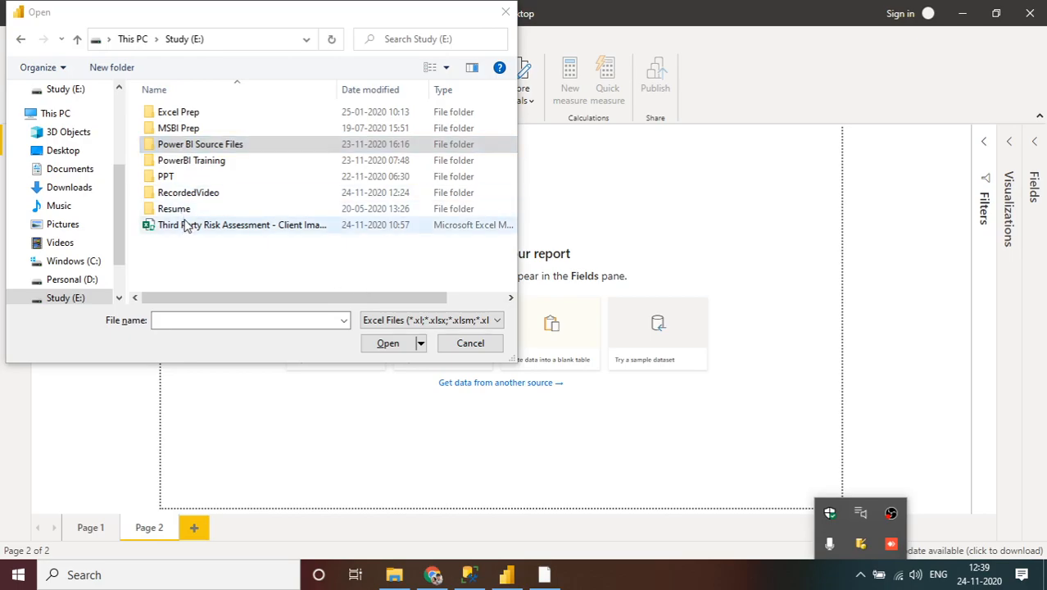
double_click(190, 147)
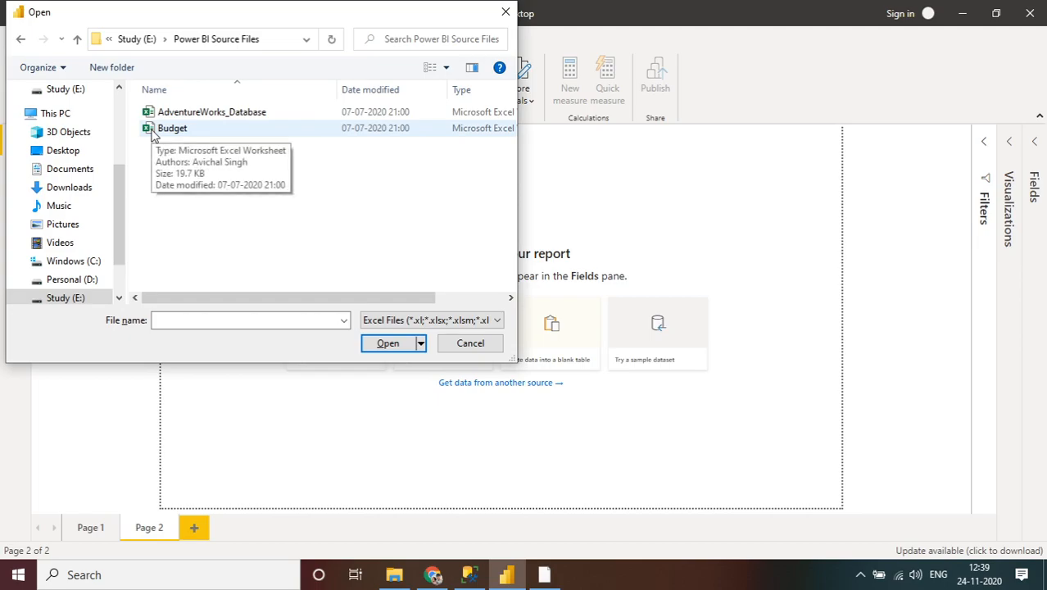
click(195, 117)
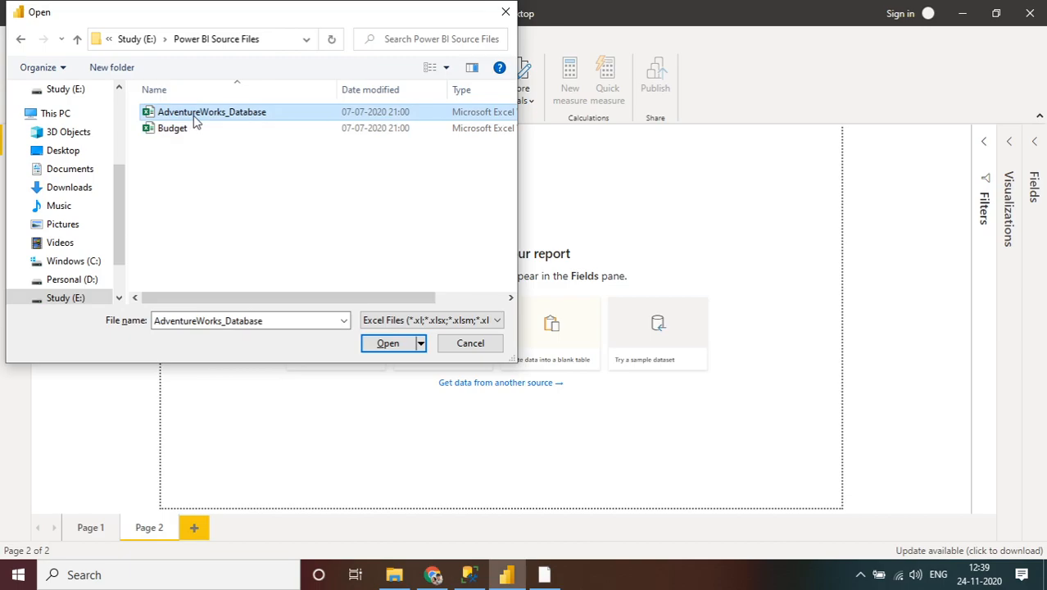
click(389, 343)
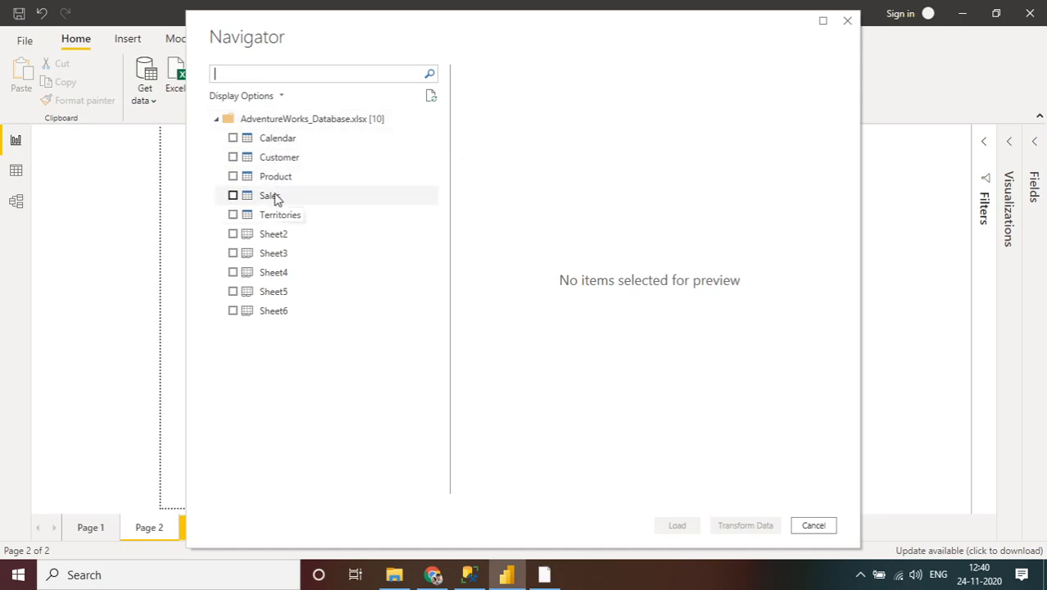
- Select the Calendar table for import and review its preview through to the WeekdayWeekend column
click(233, 139)
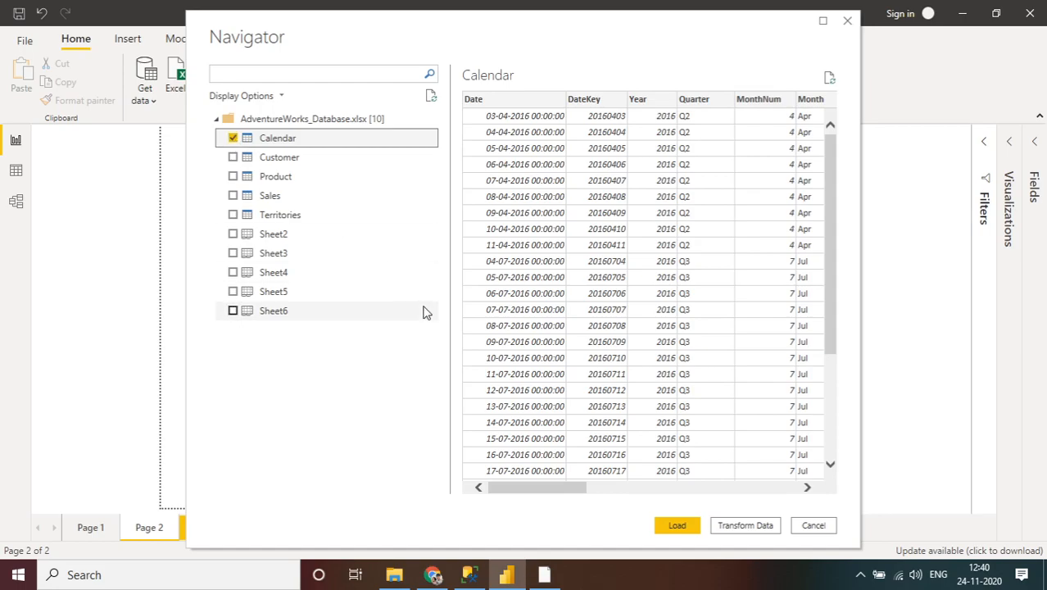
click(606, 496)
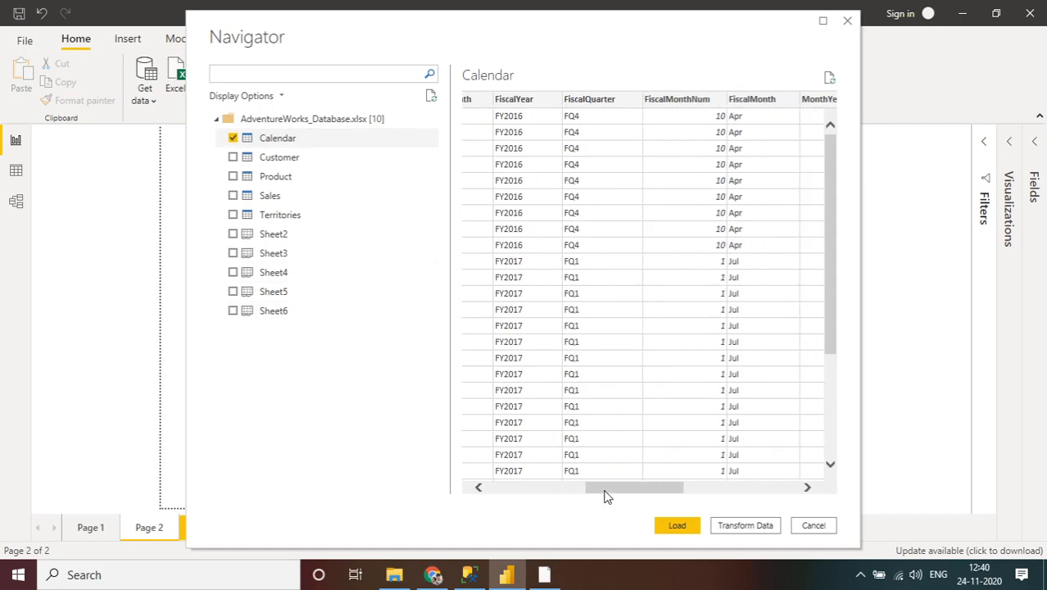
click(708, 497)
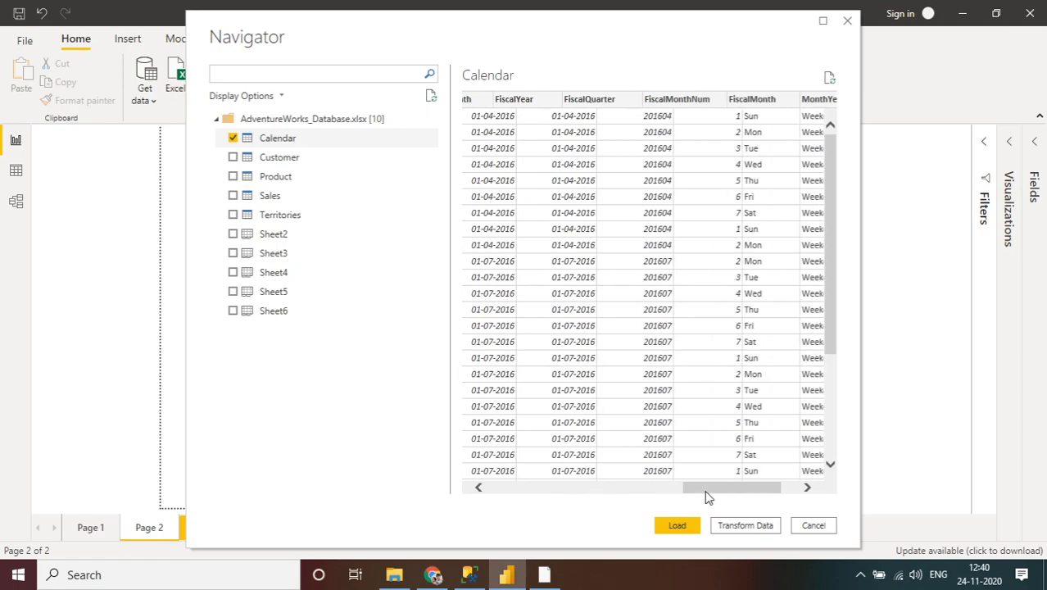
click(794, 493)
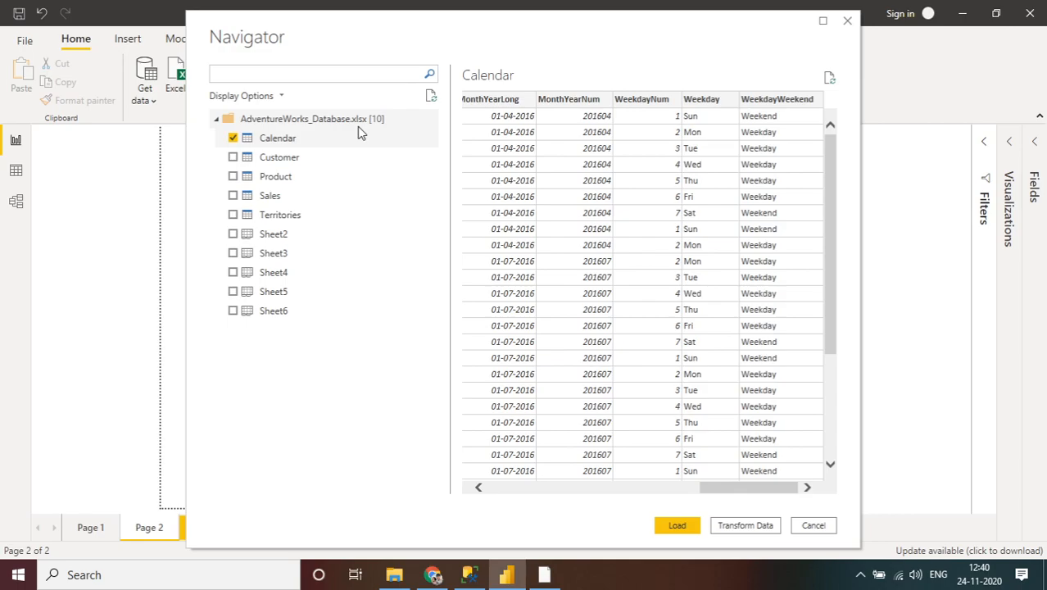
- Preview the Customer table's columns across to the address and first-purchase fields, leaving the table out of the selection
click(232, 157)
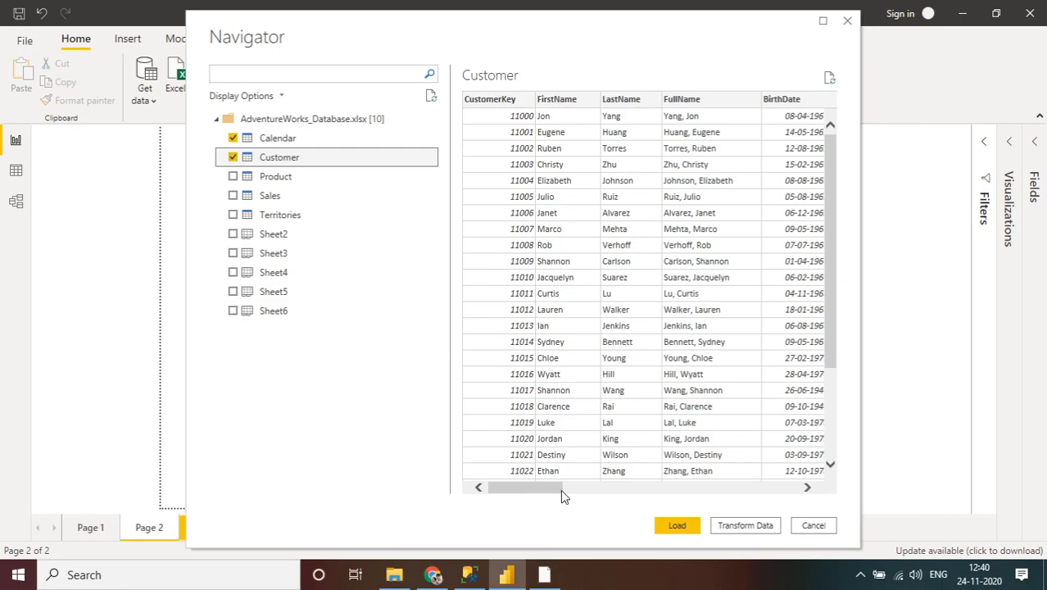
click(589, 490)
click(655, 489)
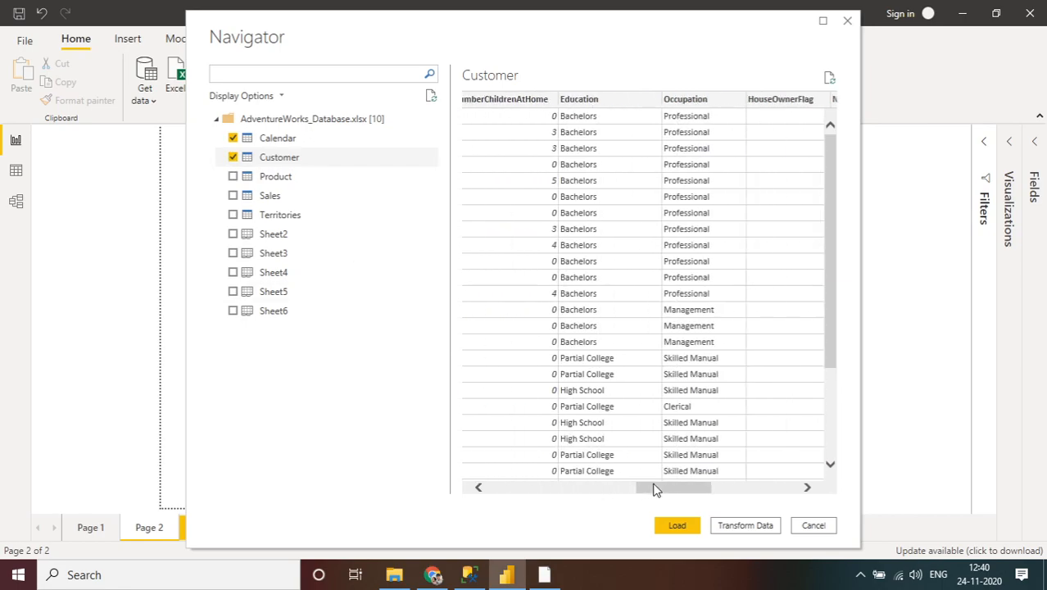
click(736, 490)
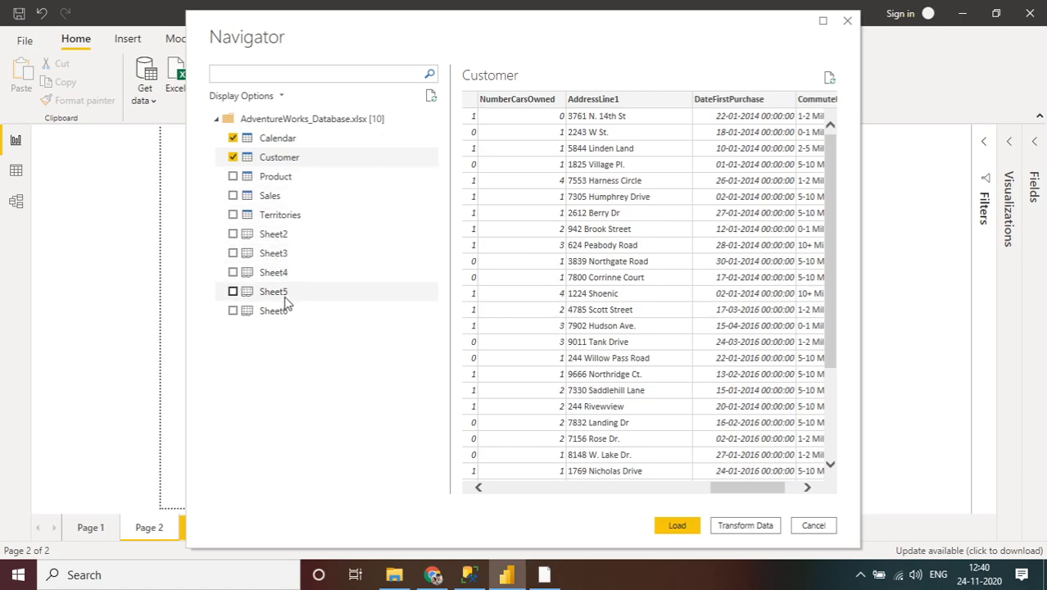
click(234, 158)
- Preview Sheet2 alongside the Calendar table, leaving Sheet2 out of the selection
click(234, 235)
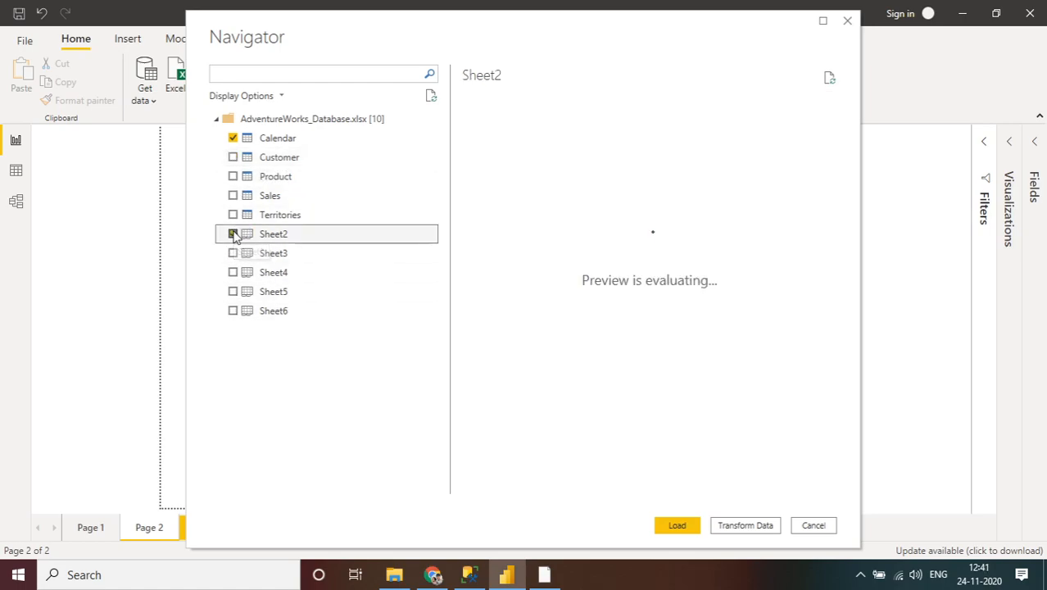
click(262, 145)
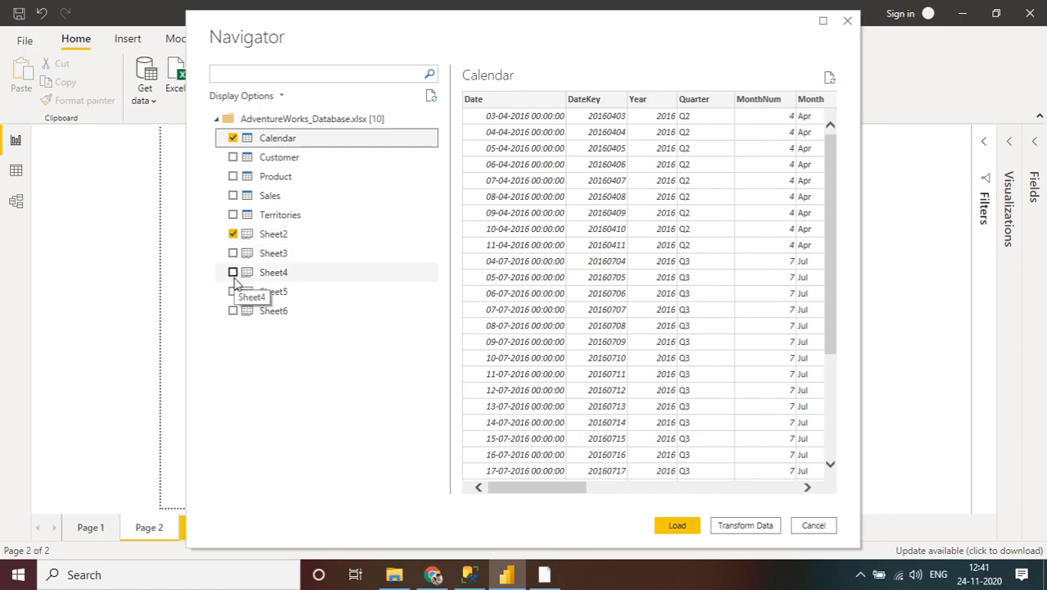
click(234, 235)
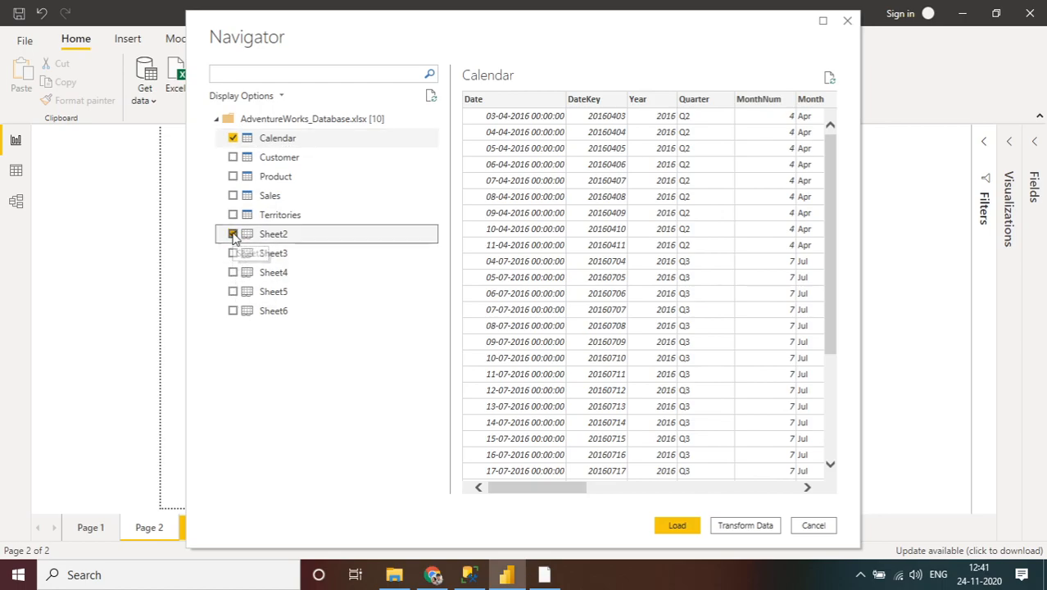
- Add the Customer, Product, Sales and Territories tables to the import selection and look over the Territories preview
click(234, 157)
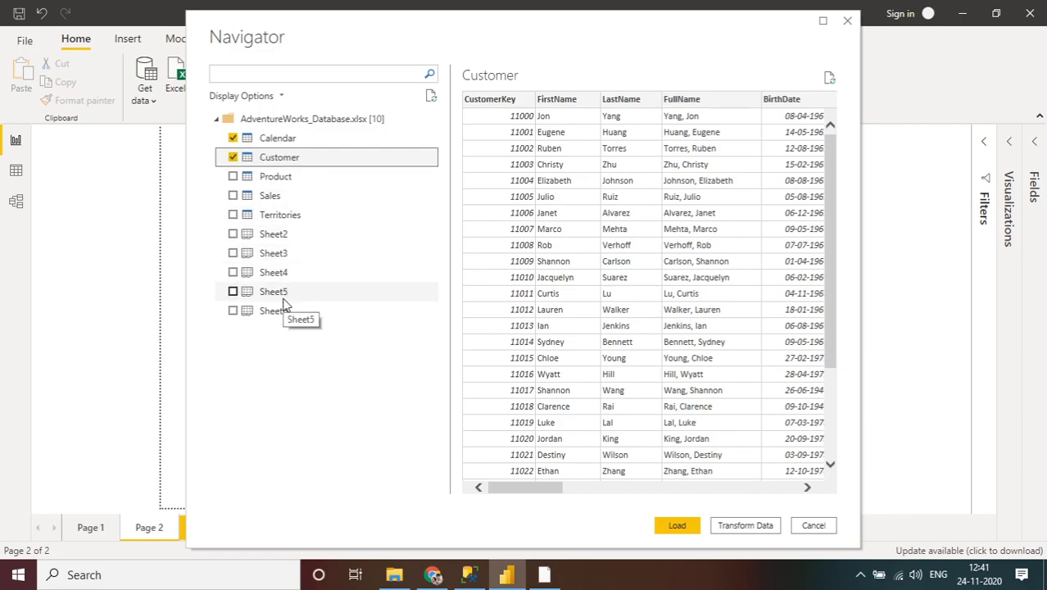
click(232, 176)
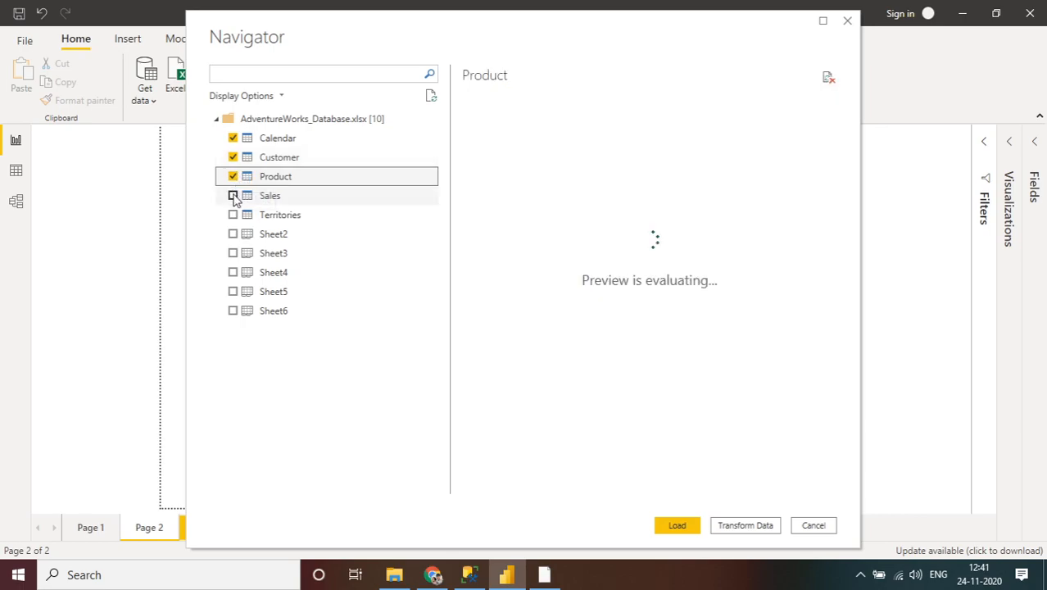
click(233, 196)
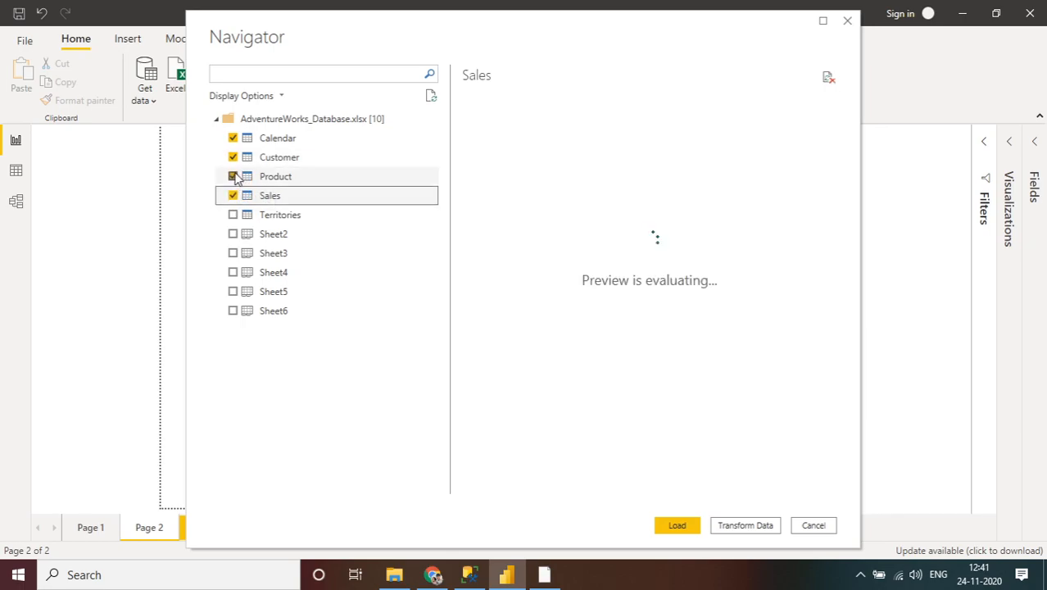
click(233, 215)
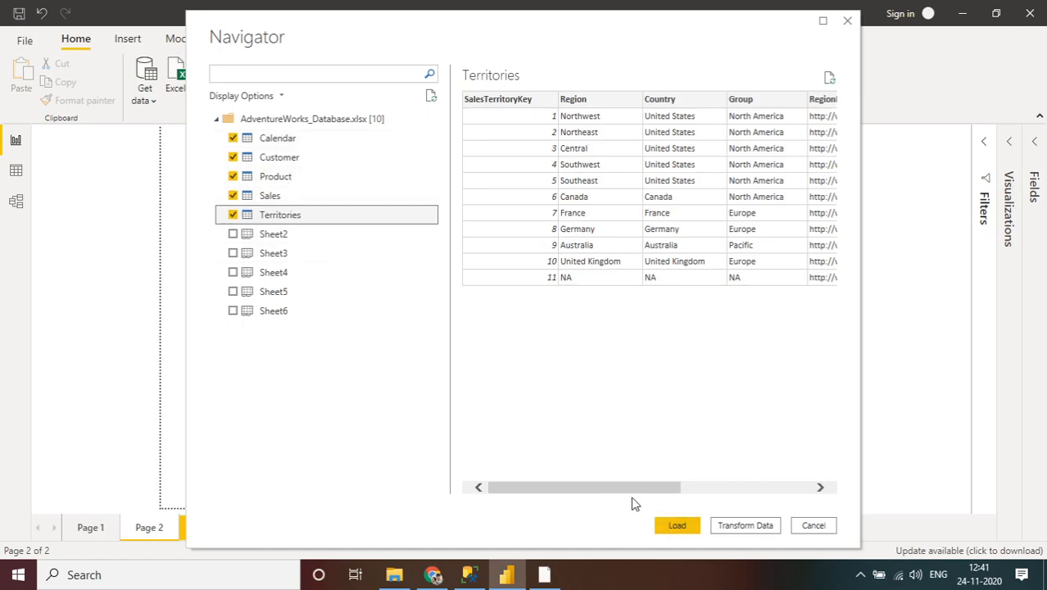
mouse_move(660, 496)
mouse_down()
mouse_move(734, 496)
mouse_move(650, 495)
mouse_up()
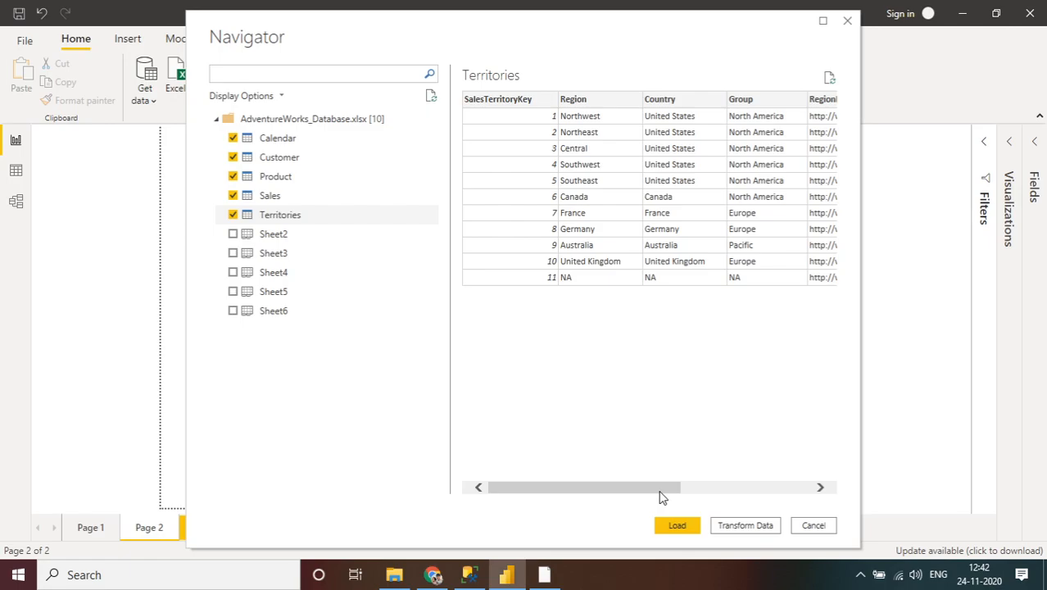
mouse_move(662, 496)
mouse_down()
mouse_move(685, 498)
mouse_move(647, 508)
mouse_up()
drag(671, 491, 771, 489)
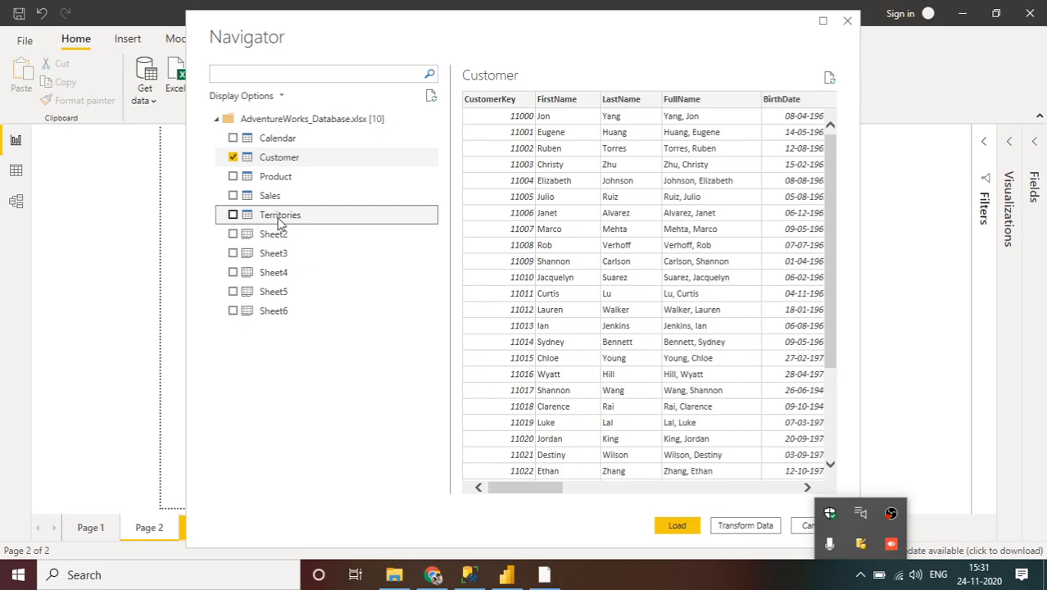
click(571, 529)
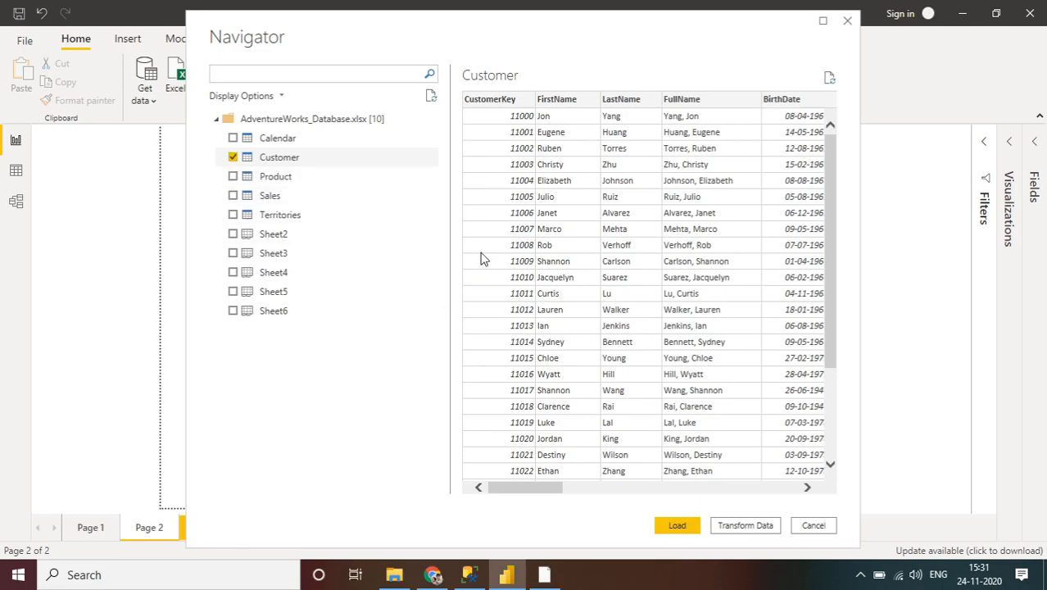
- Open the selected Customer table for transformation in the Power Query Editor instead of loading it directly
click(742, 530)
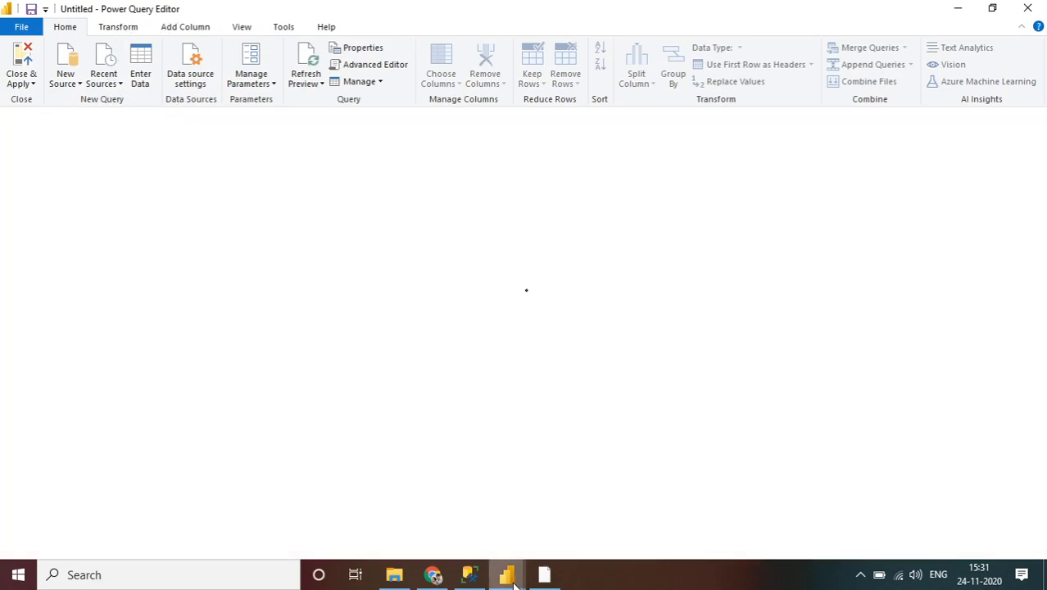
mouse_move(514, 584)
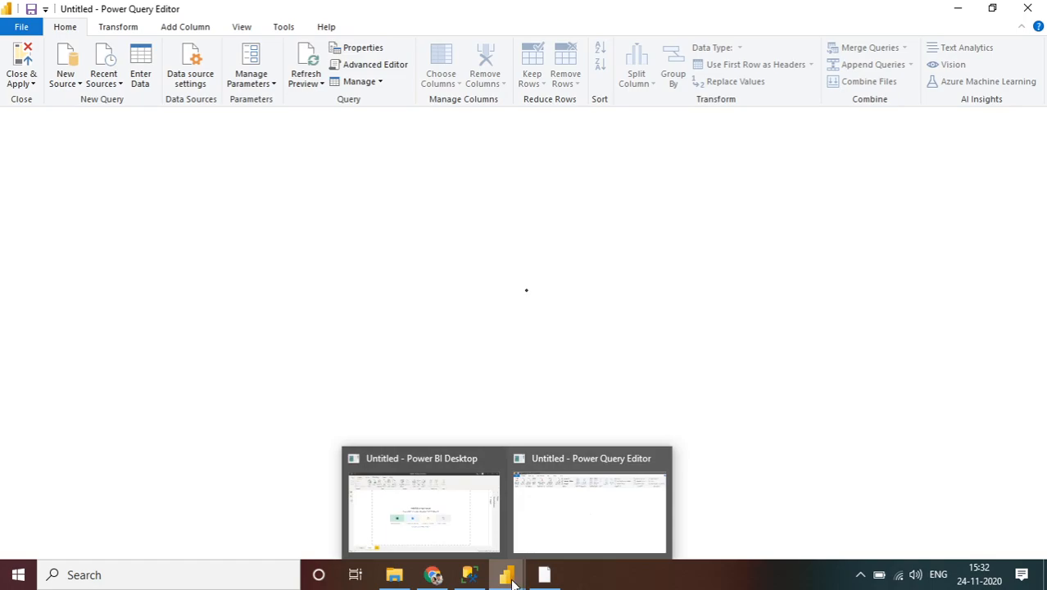
mouse_move(477, 531)
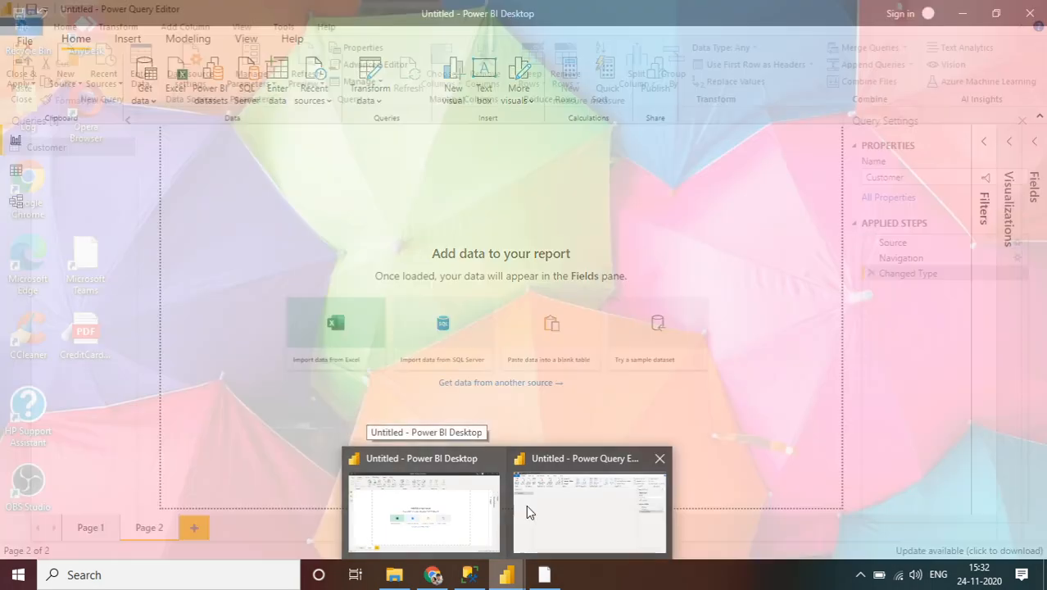
mouse_move(552, 516)
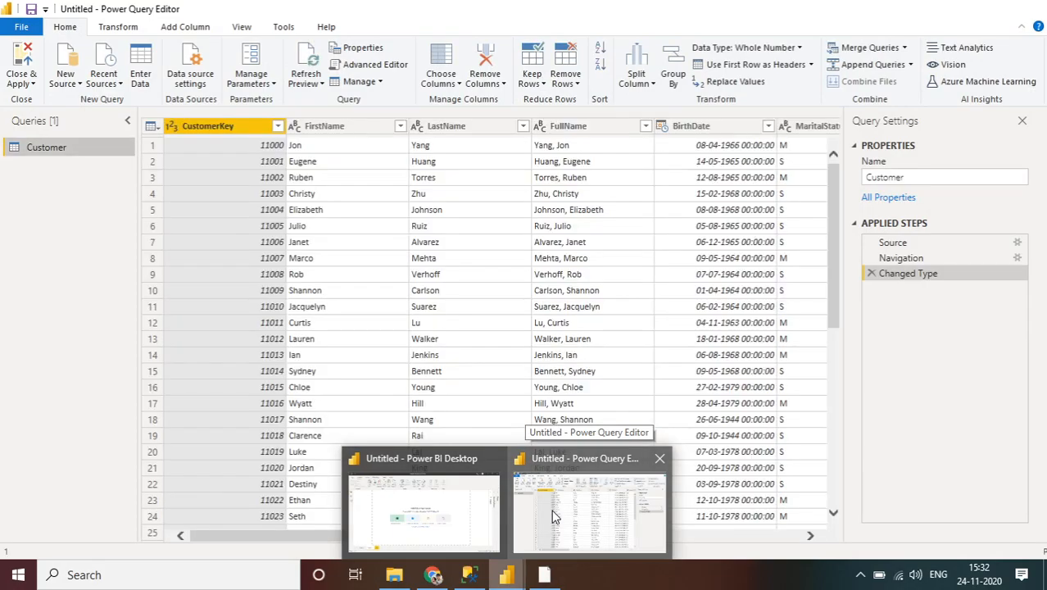
- Shrink the Power Query Editor window, reposition it over the report window and maximize it again
double_click(884, 14)
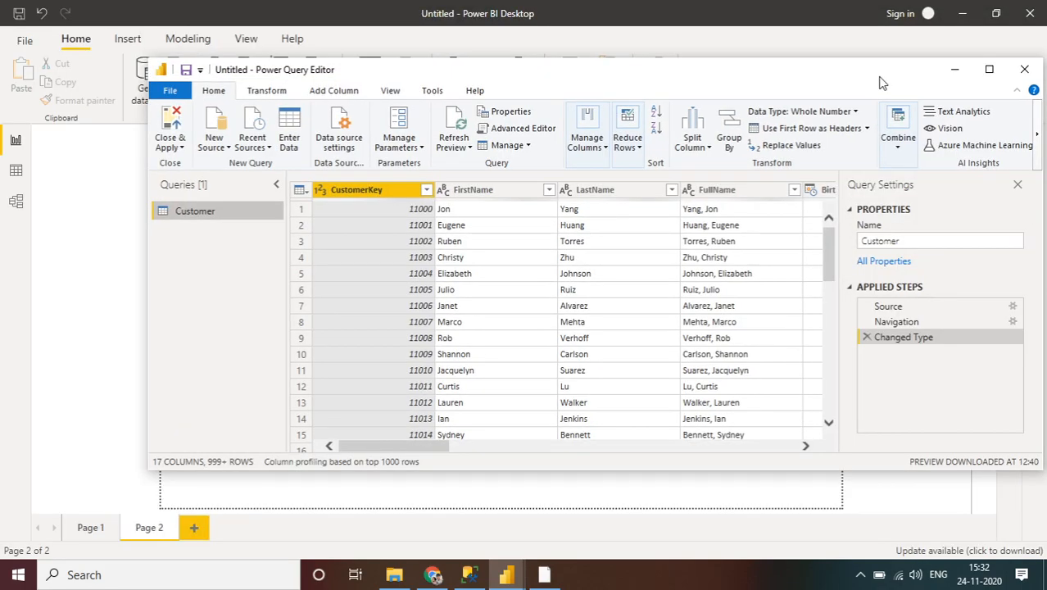
drag(858, 86, 760, 127)
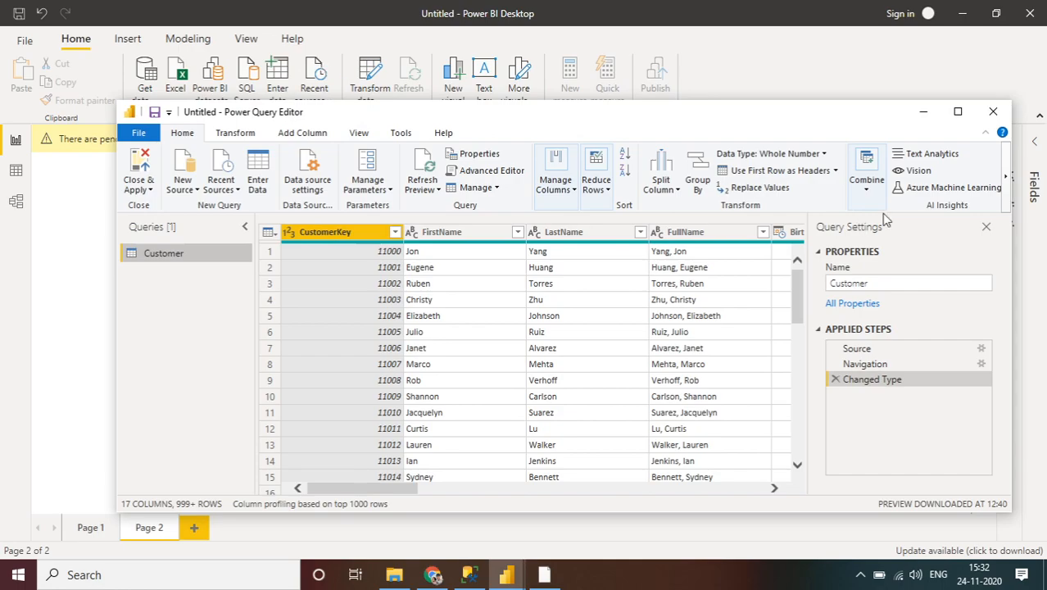
click(959, 112)
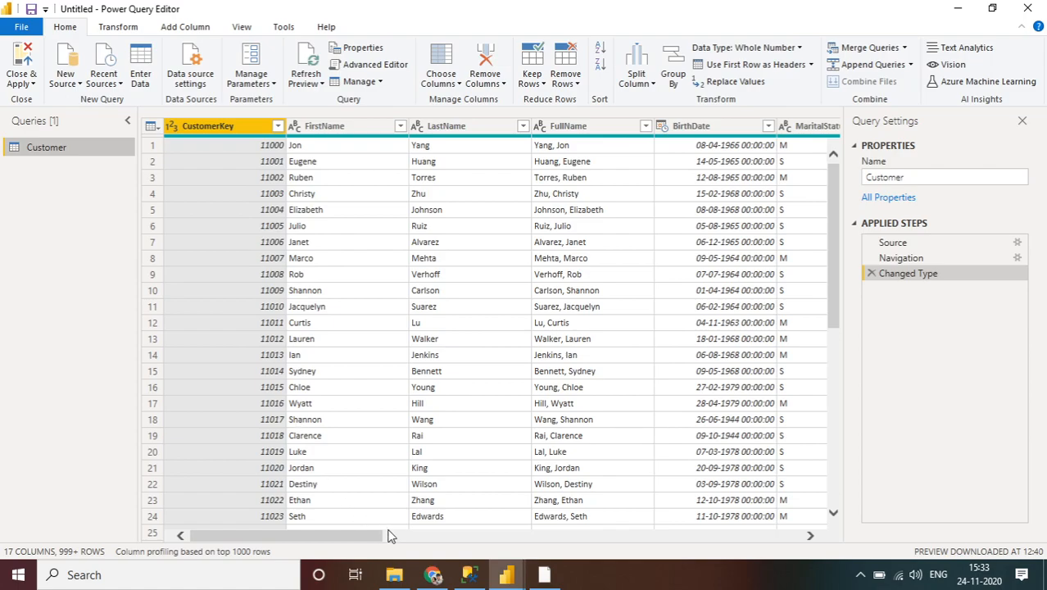
mouse_move(379, 541)
mouse_down()
mouse_move(397, 541)
mouse_move(361, 552)
mouse_up()
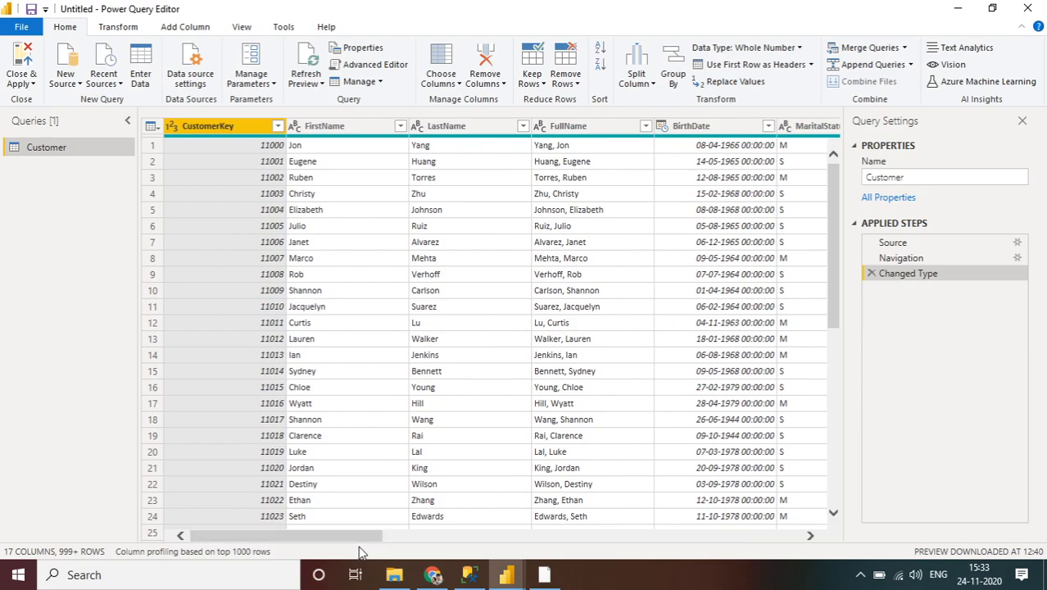
drag(352, 539, 345, 540)
click(543, 85)
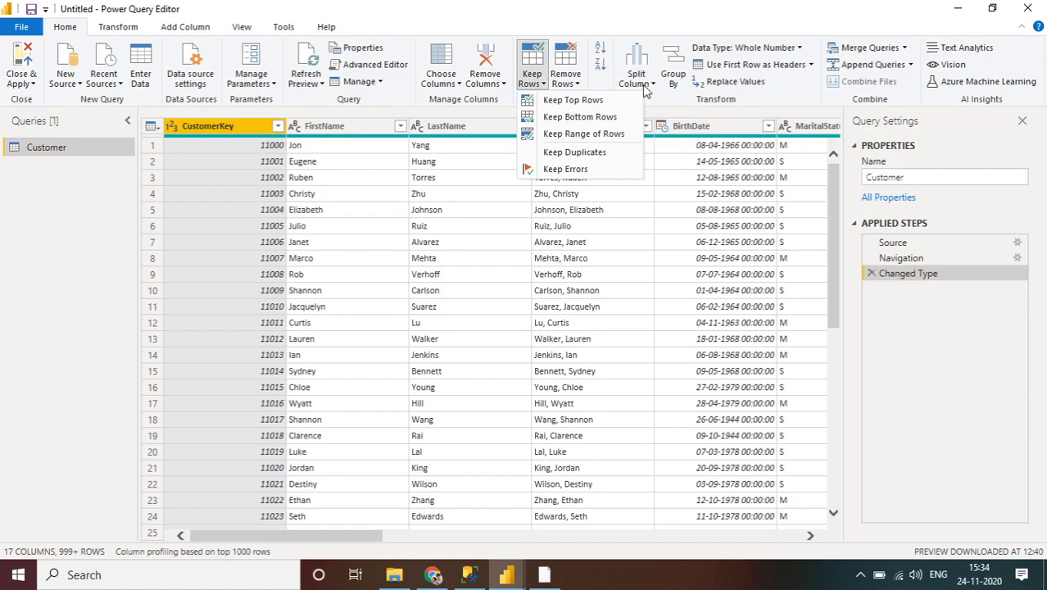
click(601, 235)
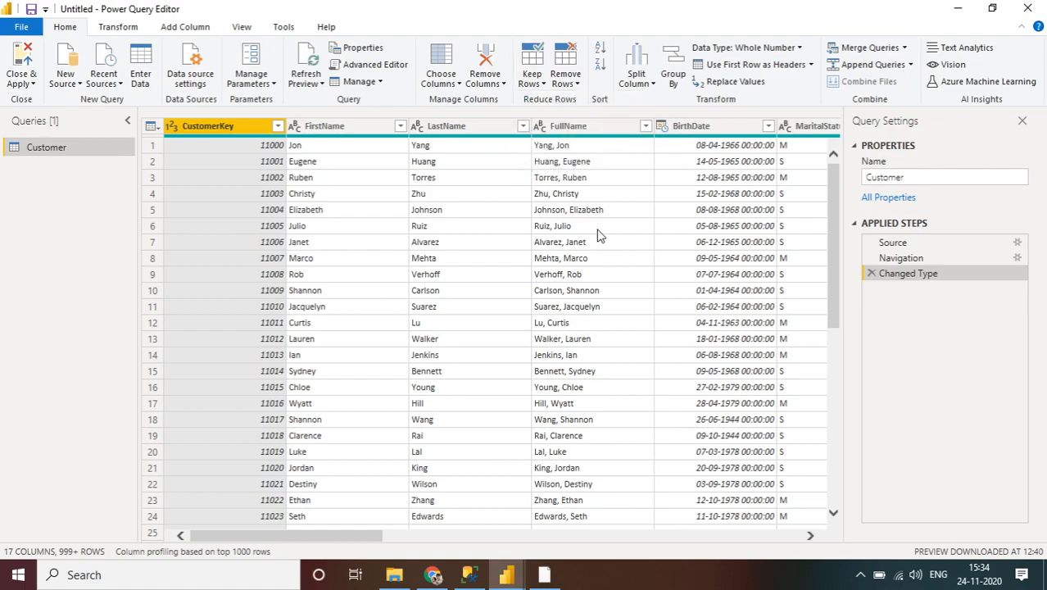
- Set up a split of the Customer query's FullName column by comma, splitting at the left-most delimiter
click(584, 128)
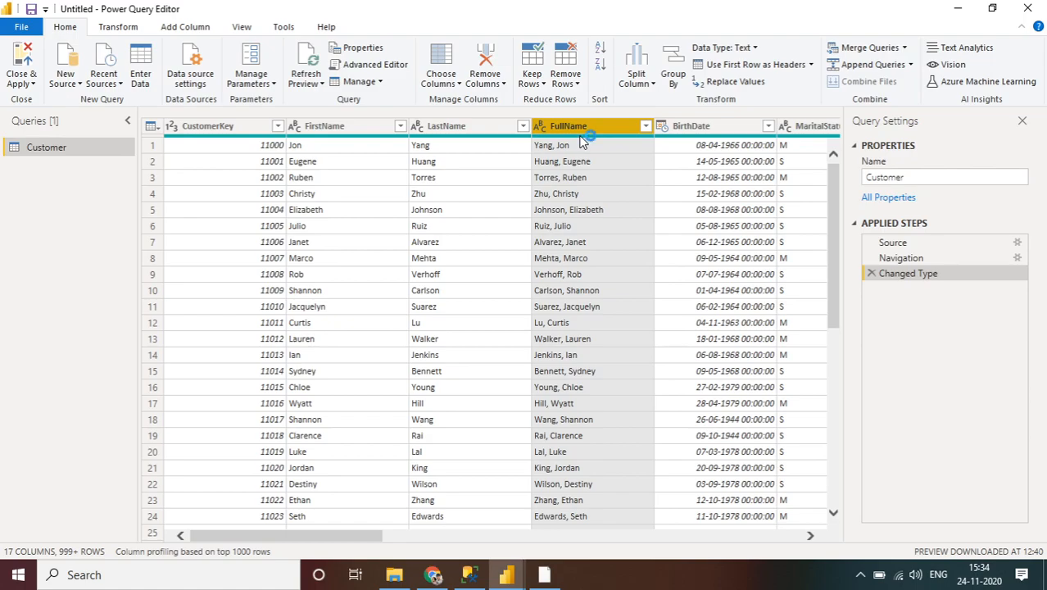
mouse_move(582, 138)
click(646, 83)
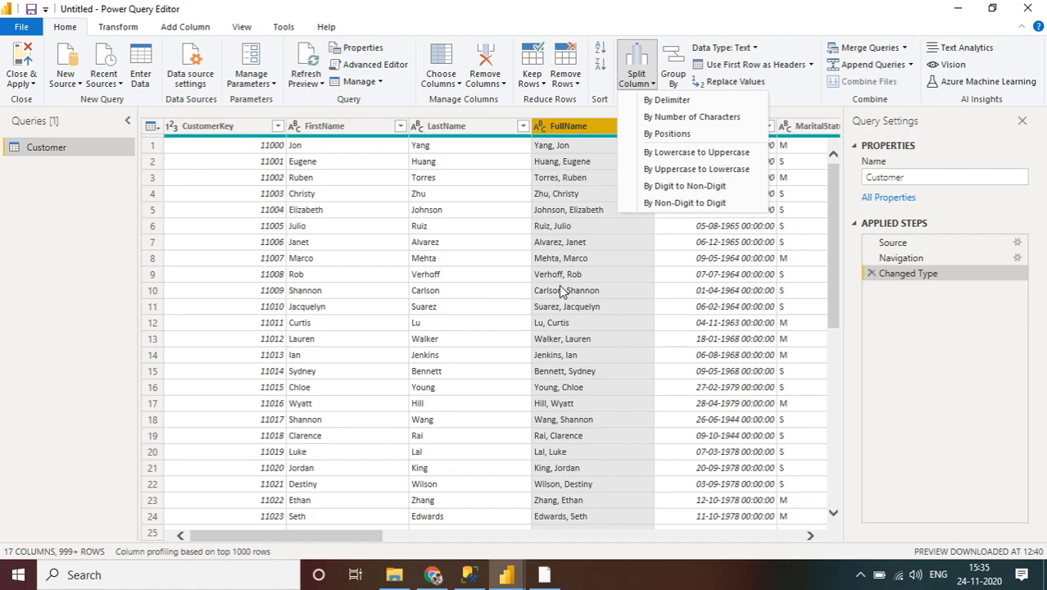
click(650, 105)
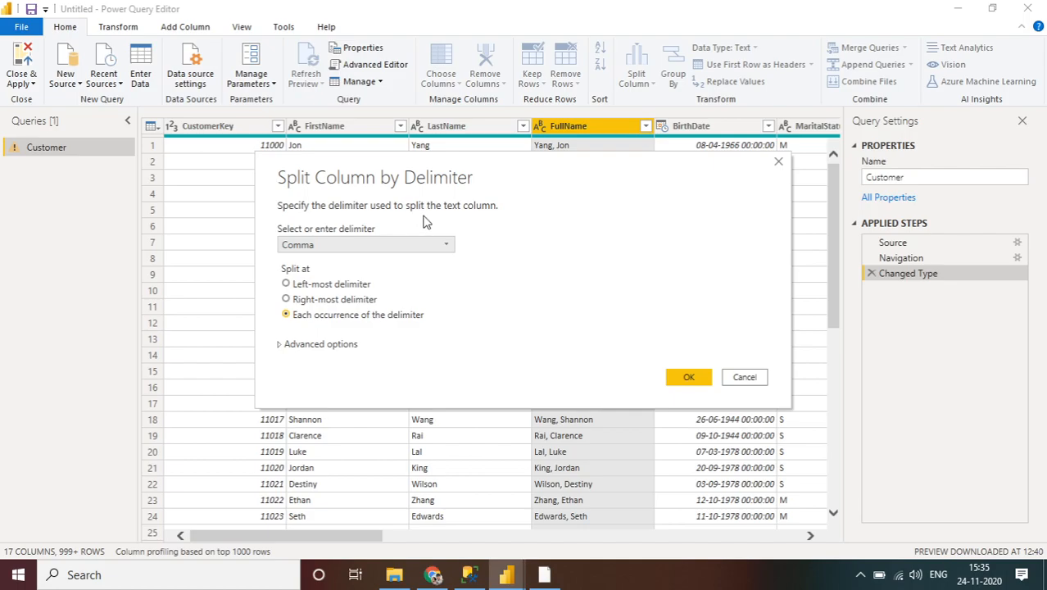
click(331, 250)
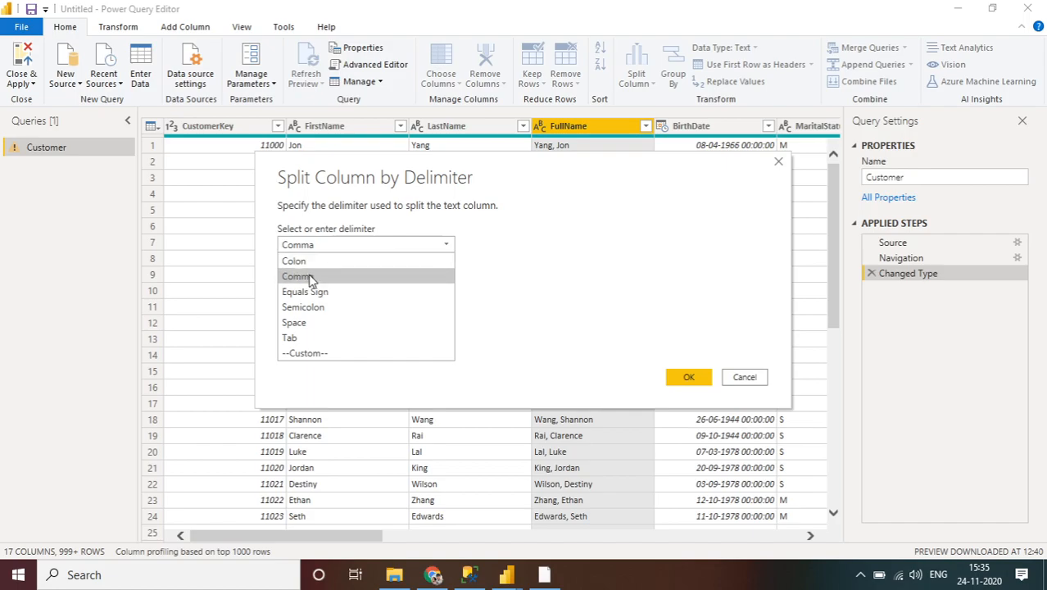
click(311, 278)
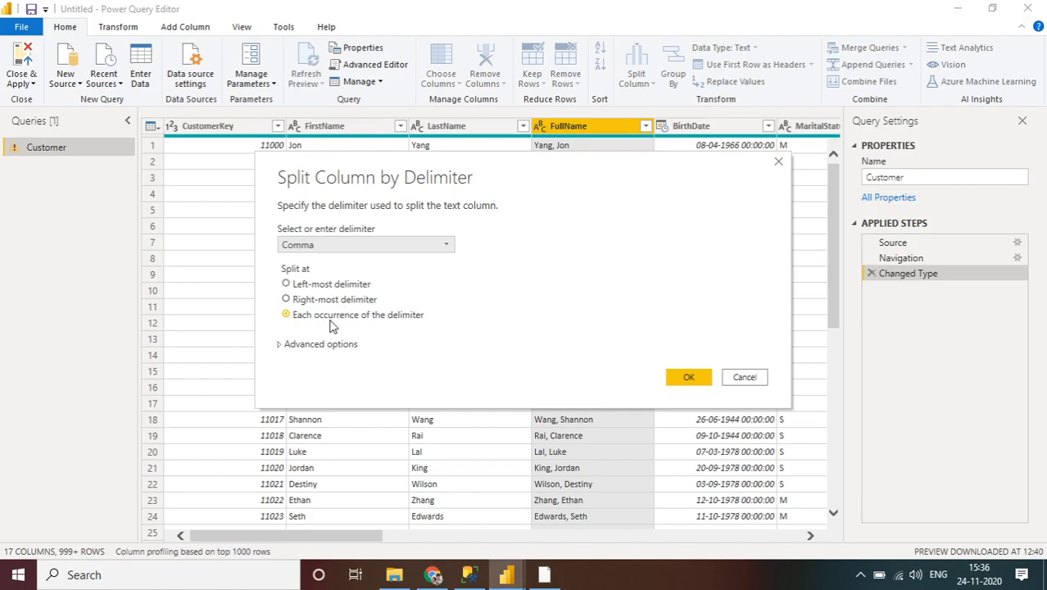
click(286, 284)
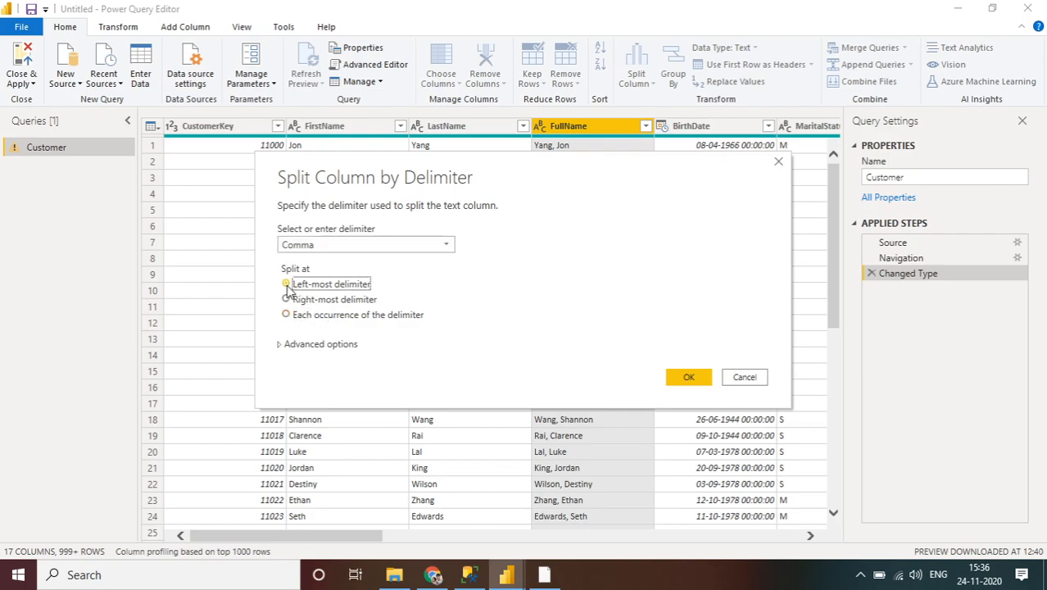
- Review the split's advanced options, keep Columns as the split target and apply the split
click(282, 347)
click(284, 347)
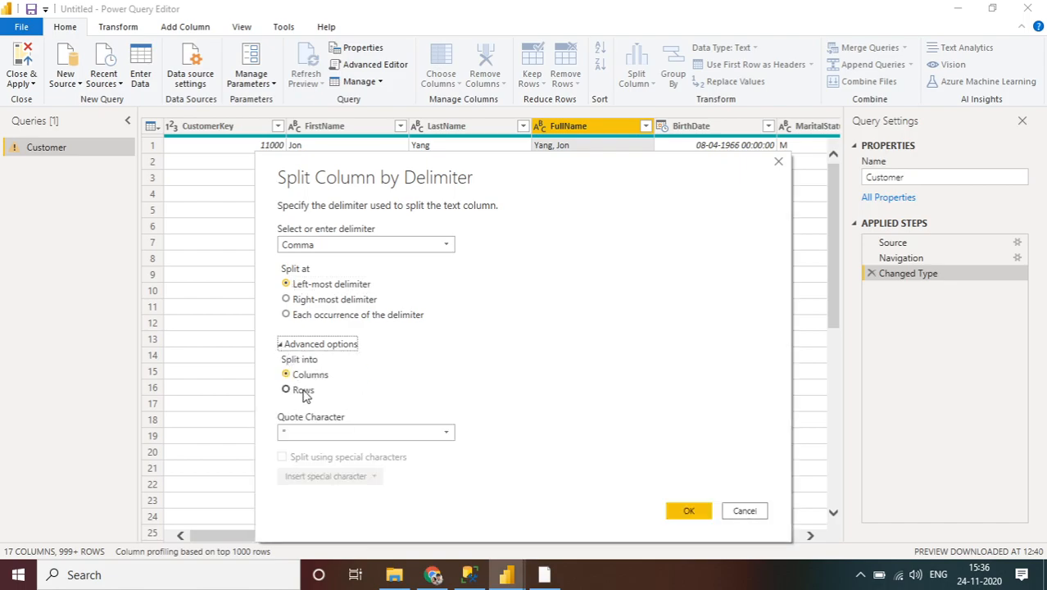
click(283, 347)
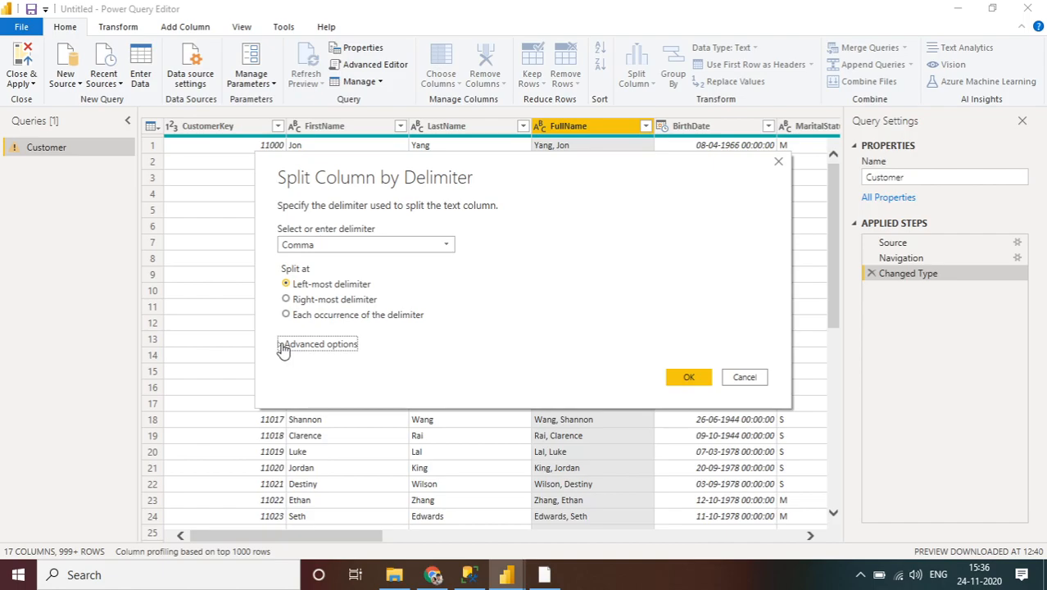
click(283, 348)
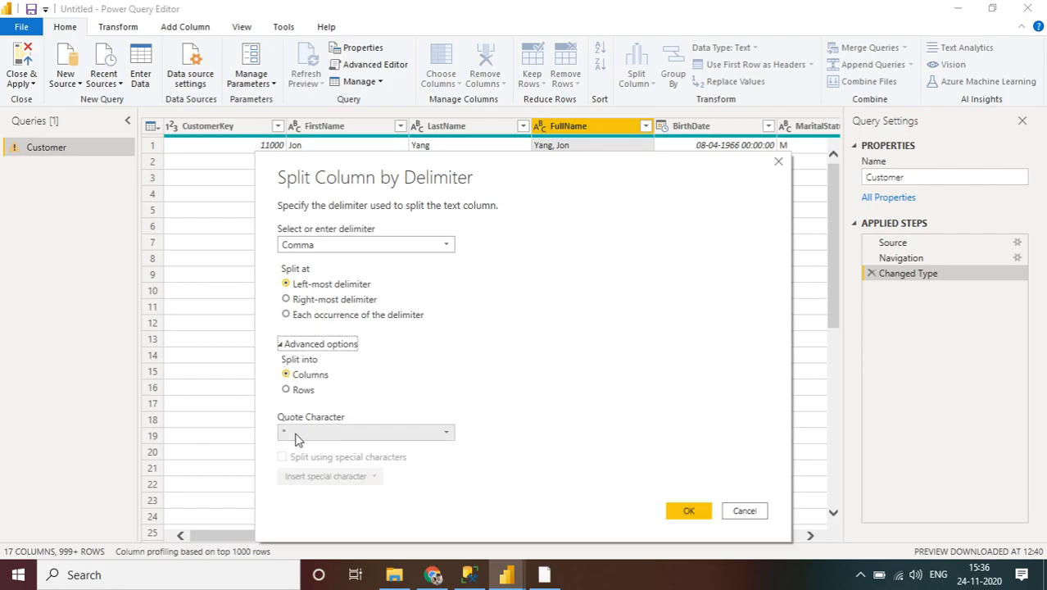
click(282, 346)
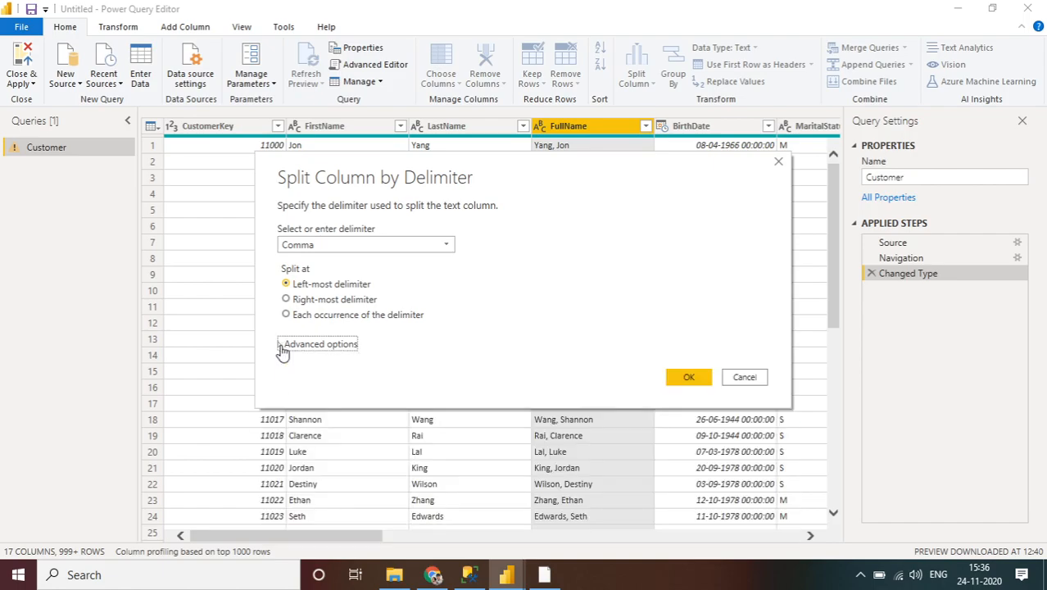
click(689, 379)
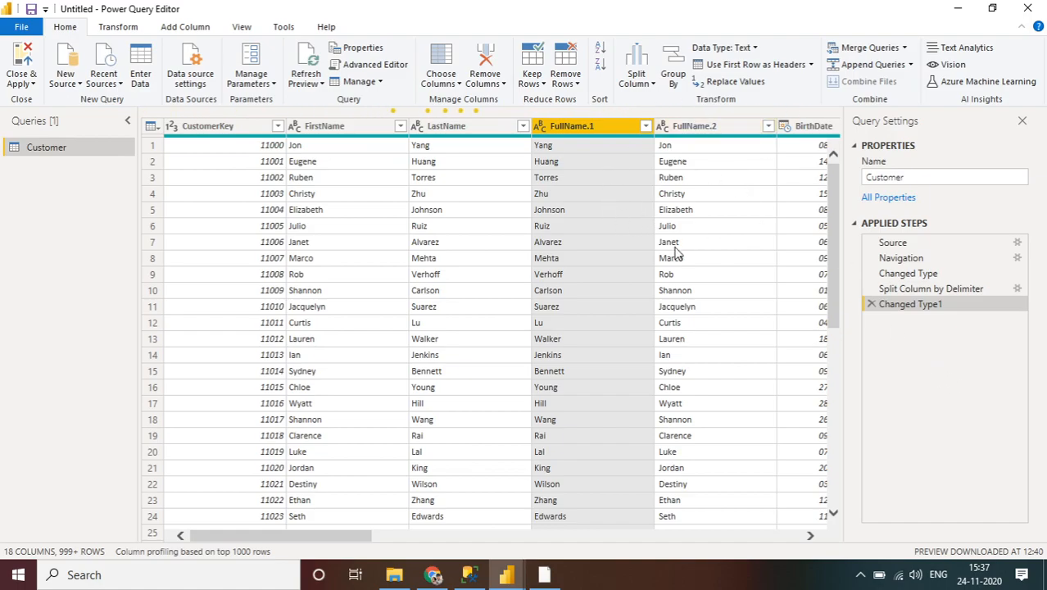
- Delete the Split Column by Delimiter and Changed Type1 steps from the Customer query's applied steps
click(870, 291)
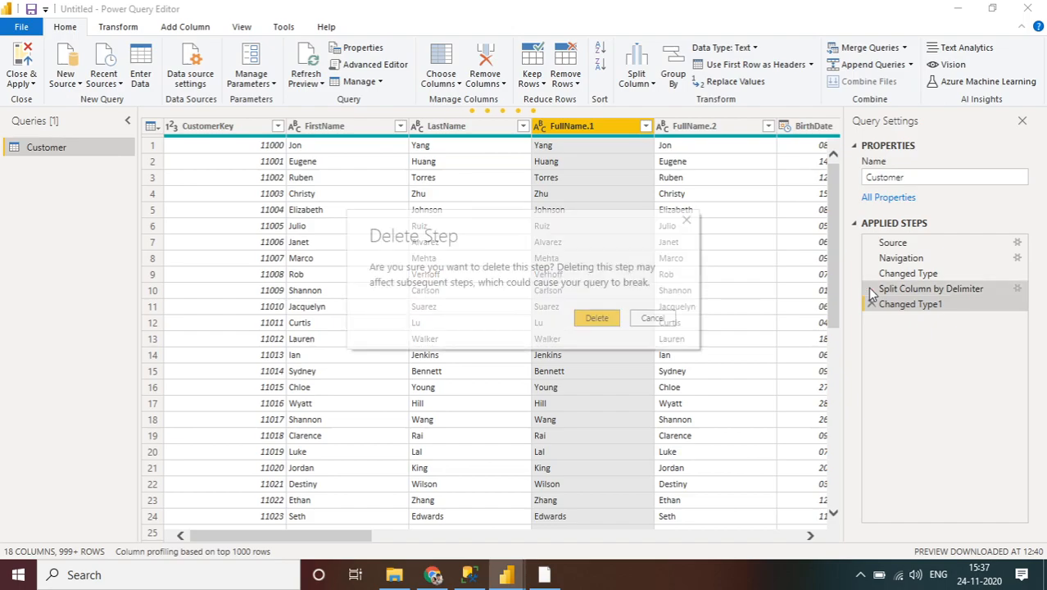
click(606, 320)
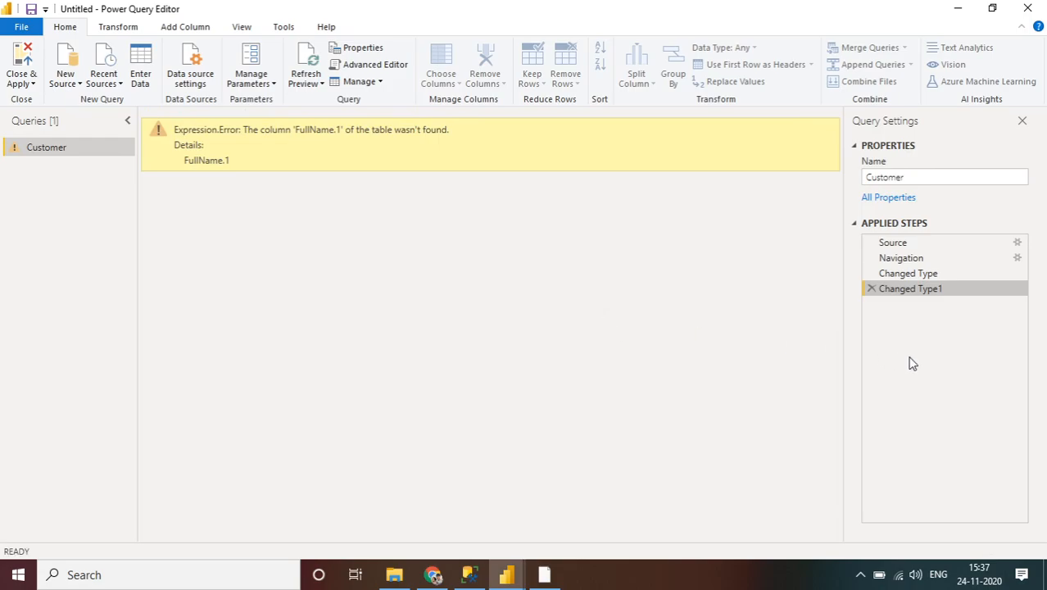
click(129, 125)
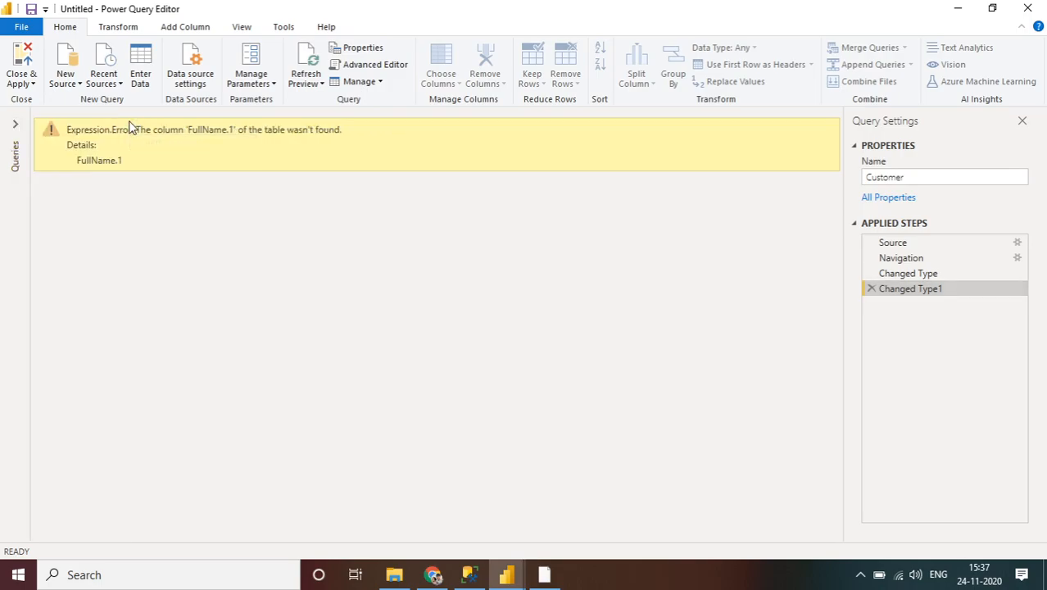
click(15, 125)
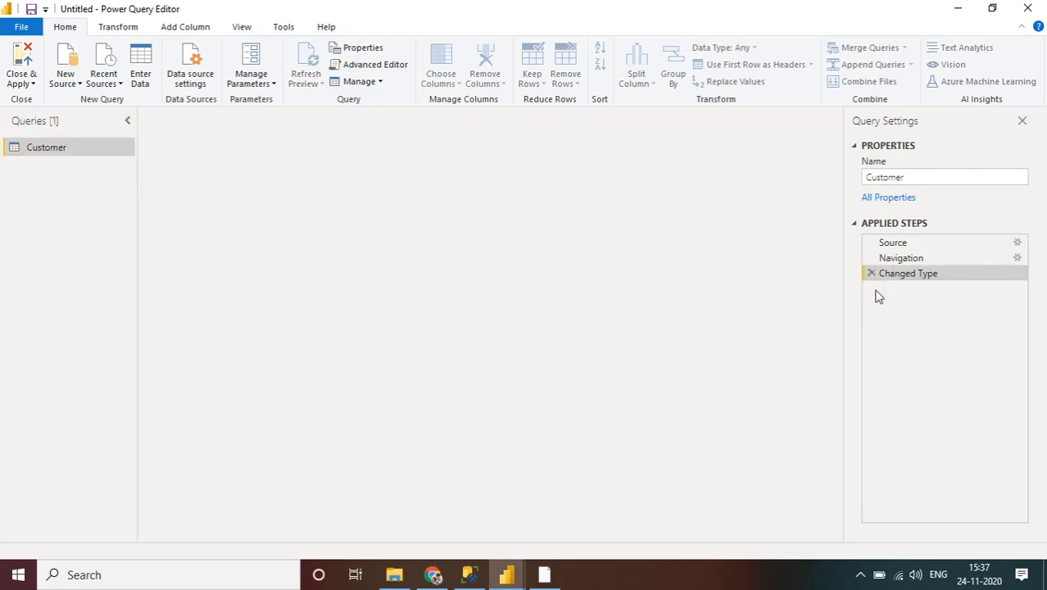
click(872, 289)
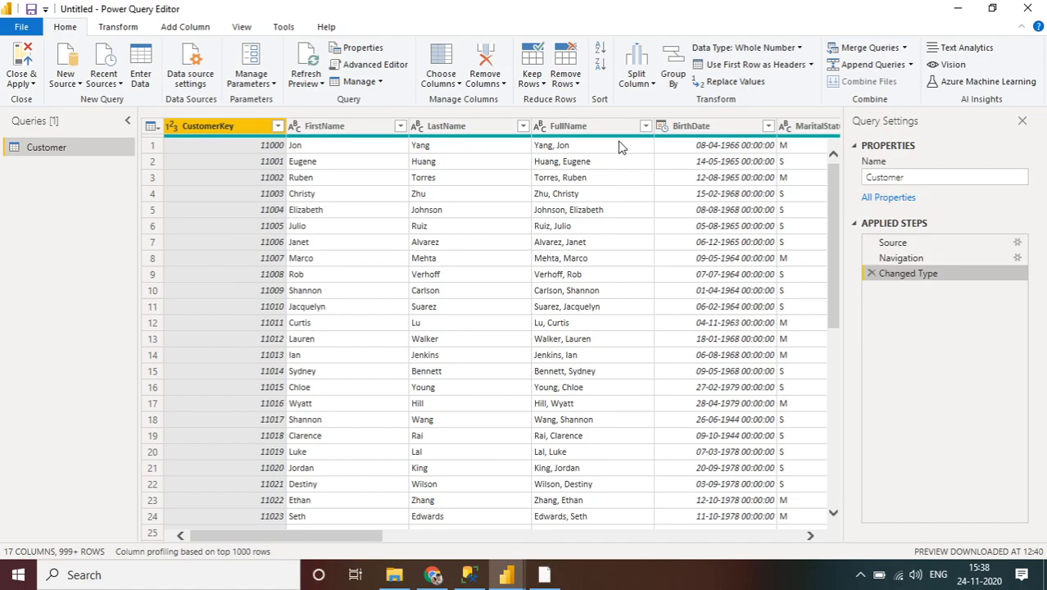
- Review the sort and filter options of the FirstName and LastName columns, including Text Filters, without applying any
click(401, 127)
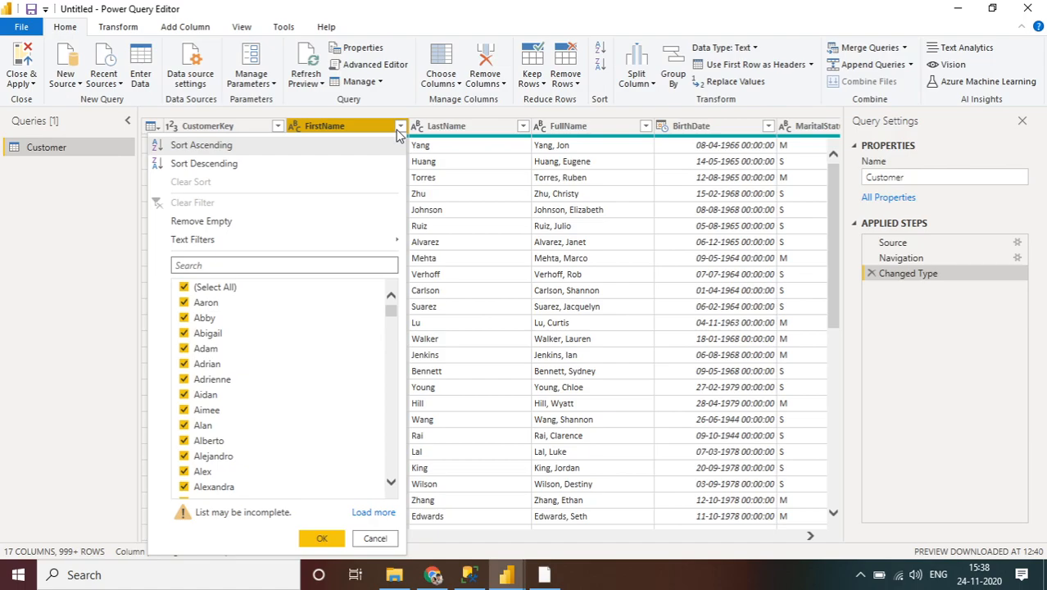
click(468, 138)
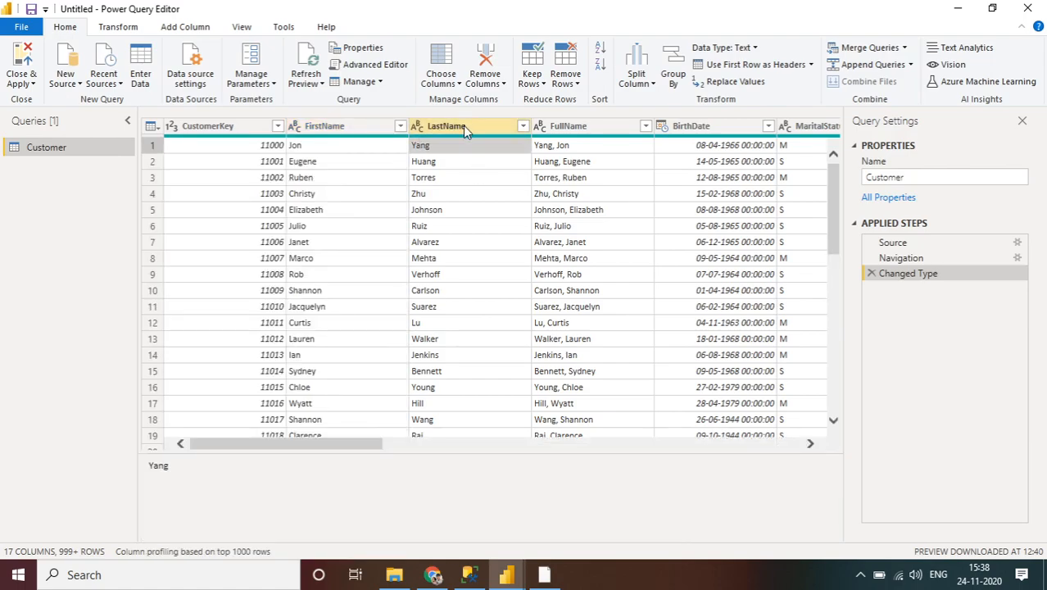
click(523, 126)
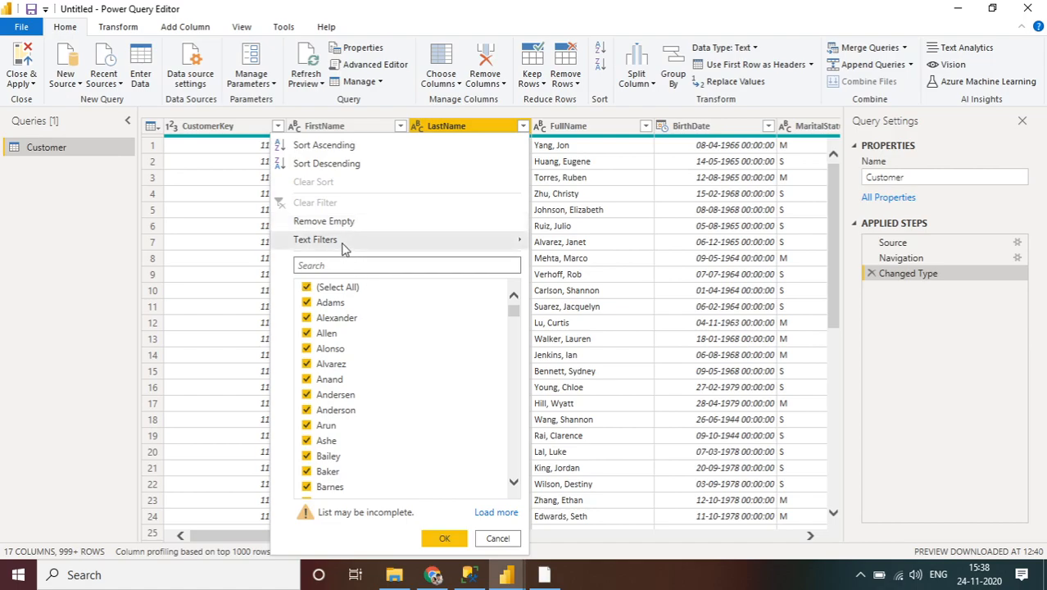
mouse_move(357, 246)
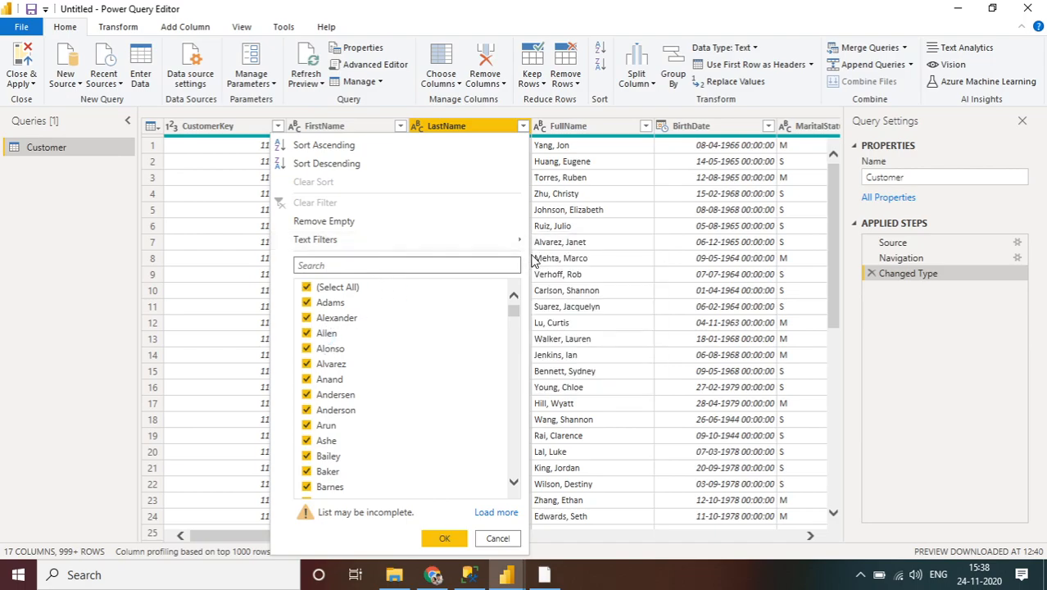
mouse_move(488, 243)
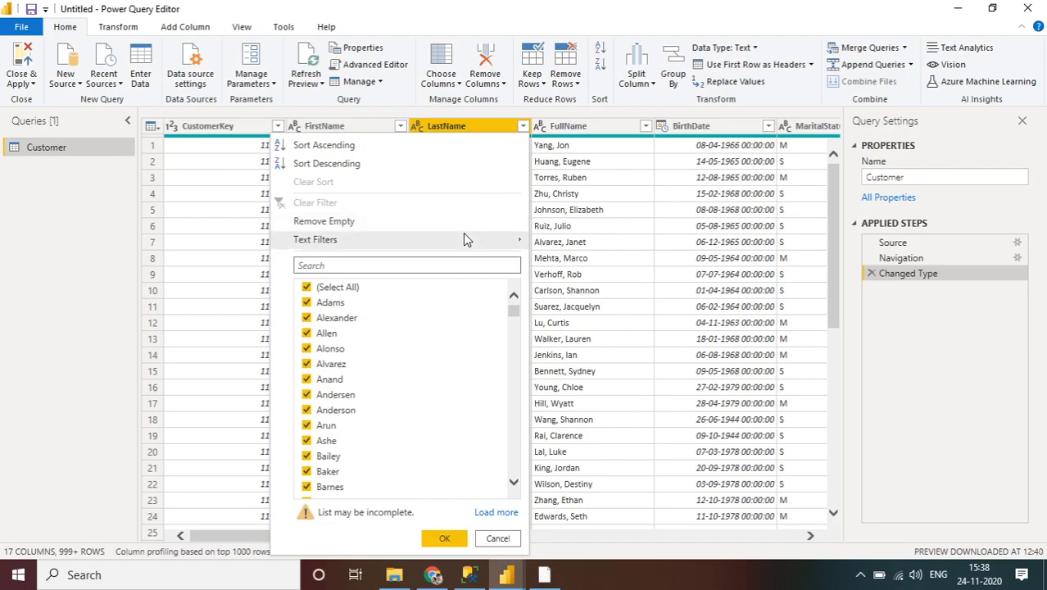
click(615, 457)
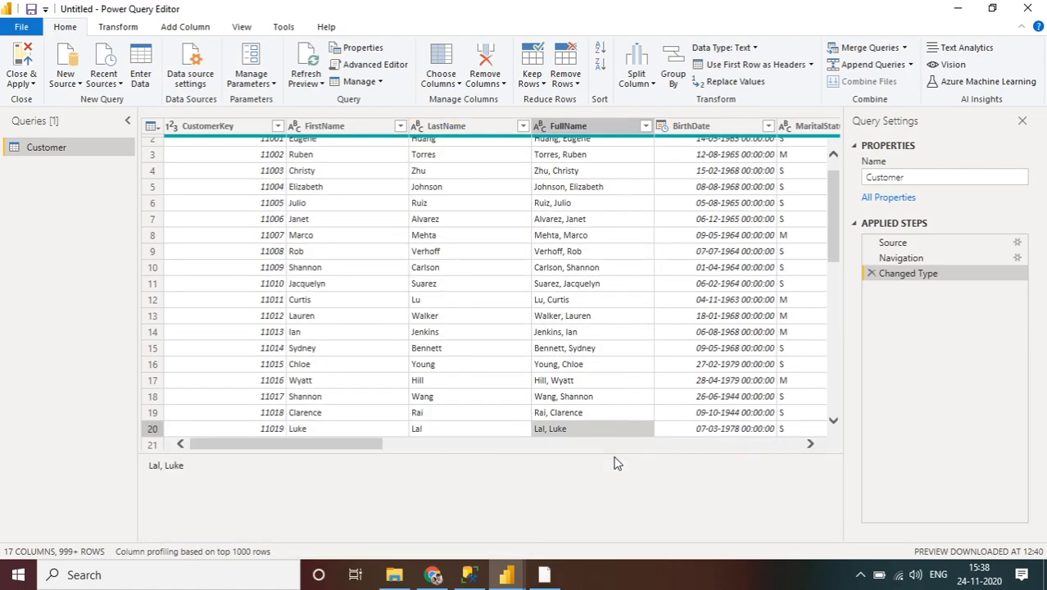
- Filter the CustomerKey column with an Equals condition on the ninth key in the value list, and clear that filter again
click(232, 129)
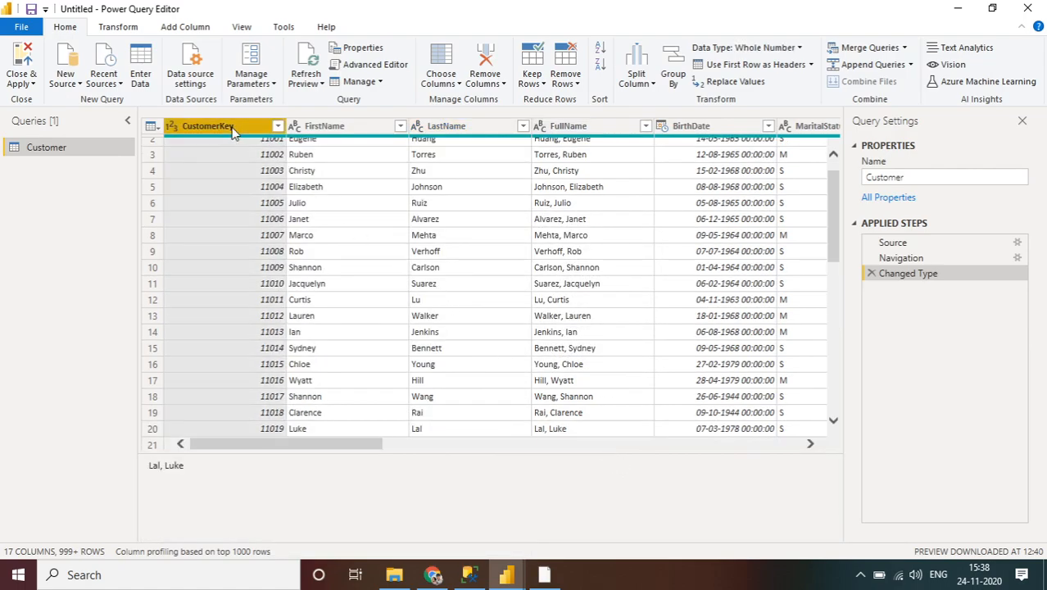
click(278, 128)
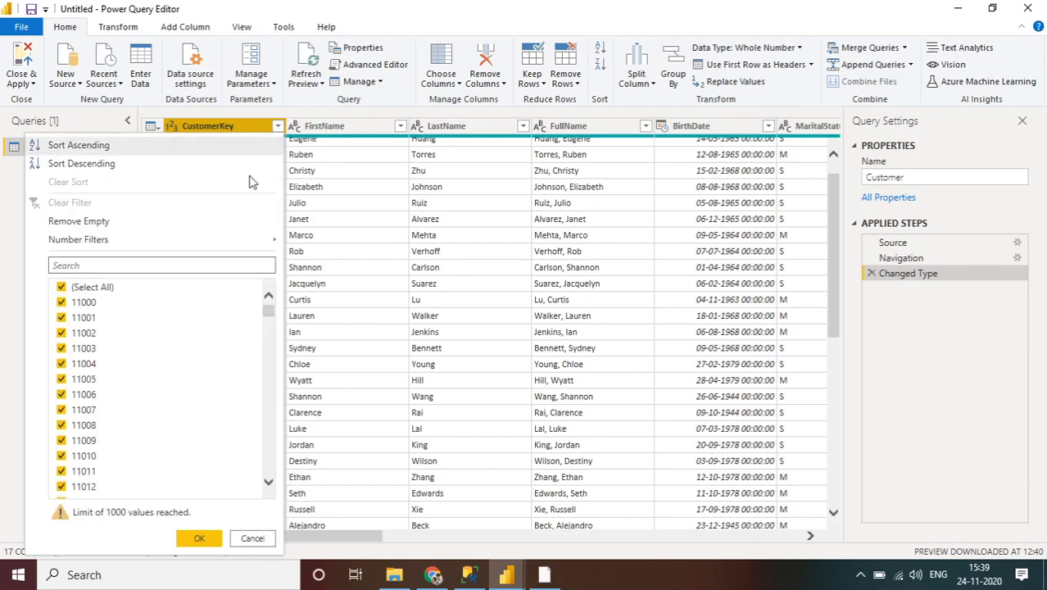
mouse_move(173, 248)
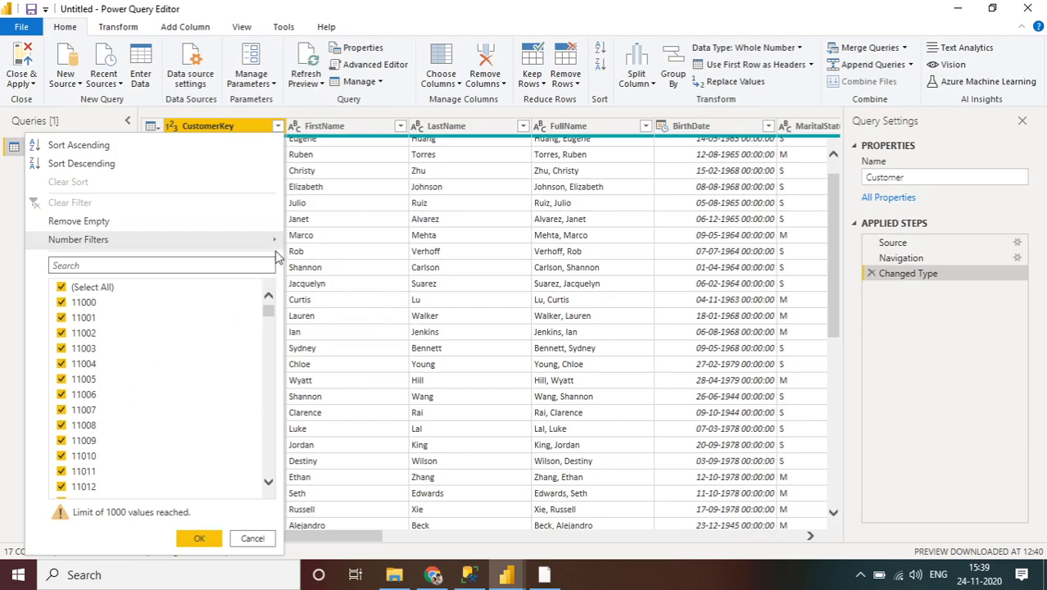
mouse_move(276, 242)
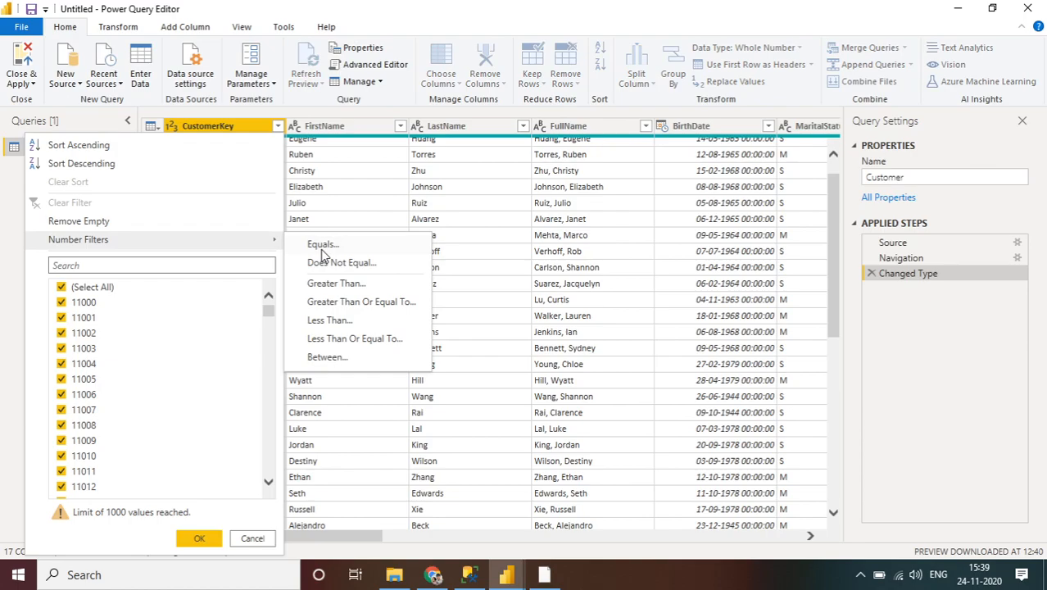
click(321, 249)
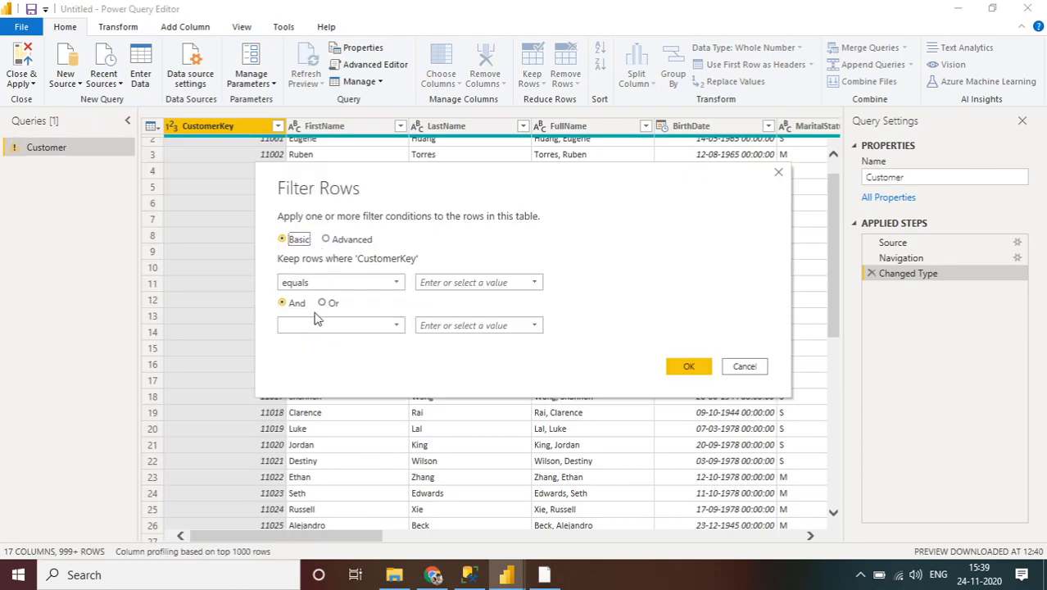
click(440, 282)
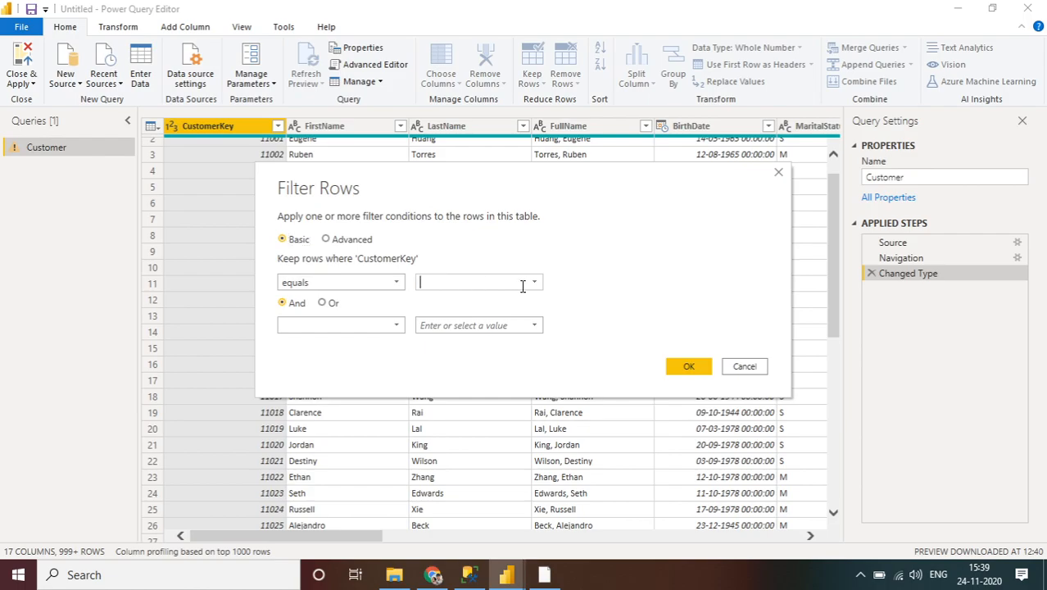
click(534, 283)
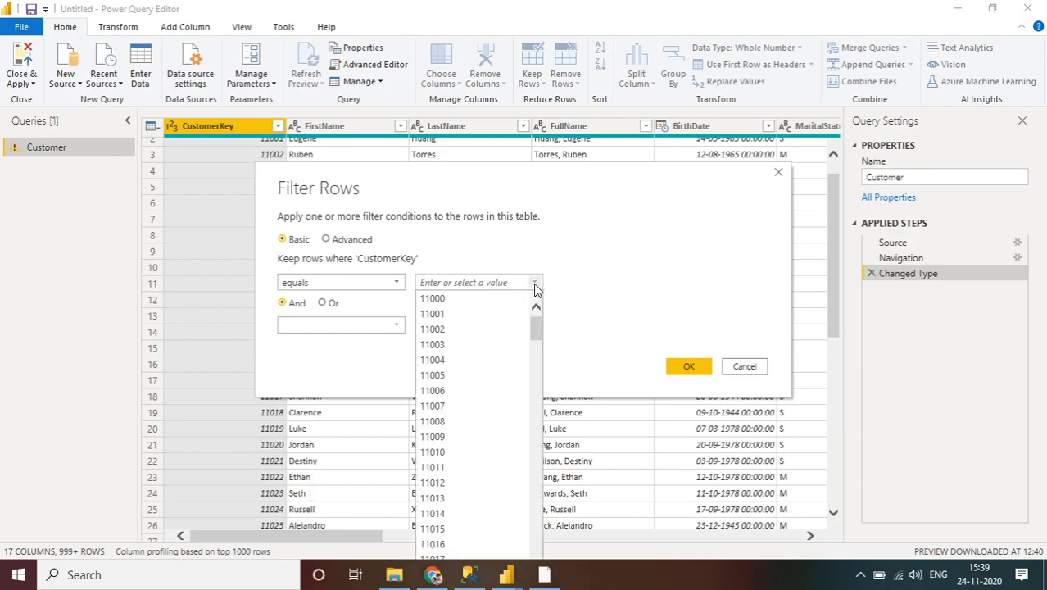
click(446, 421)
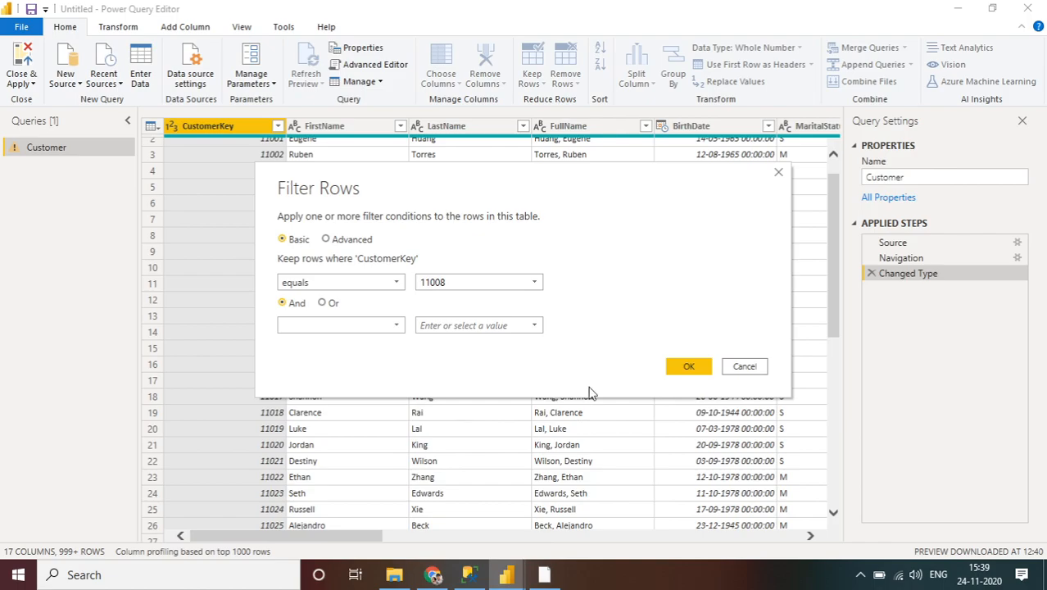
click(689, 366)
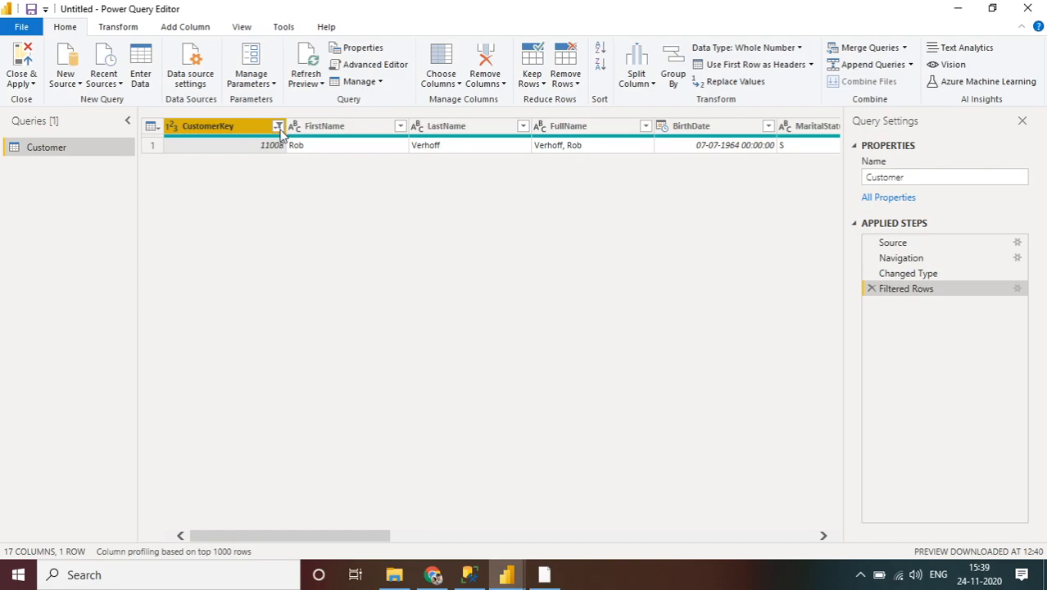
click(279, 128)
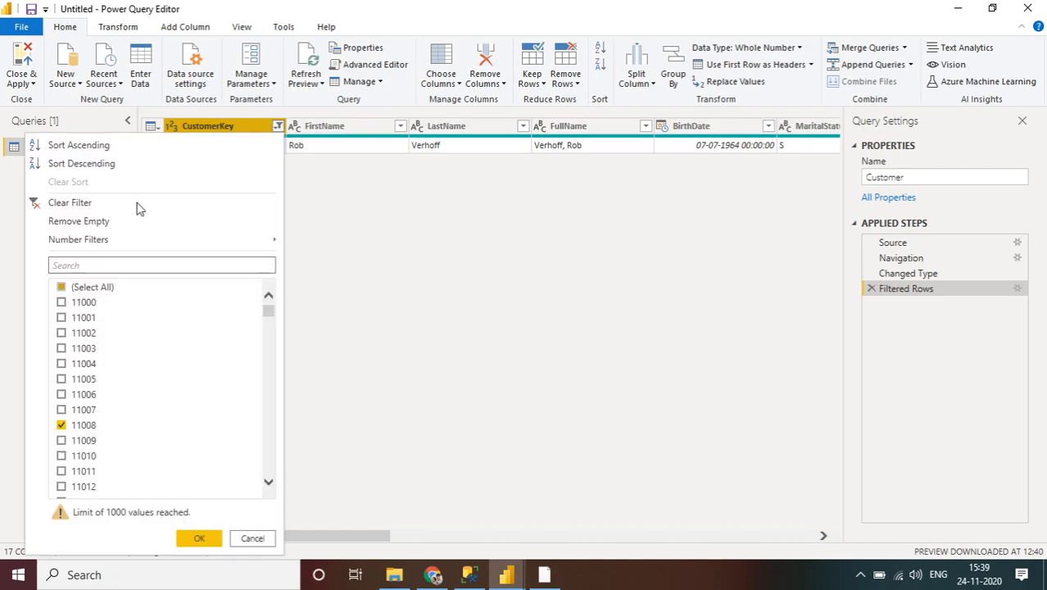
click(54, 205)
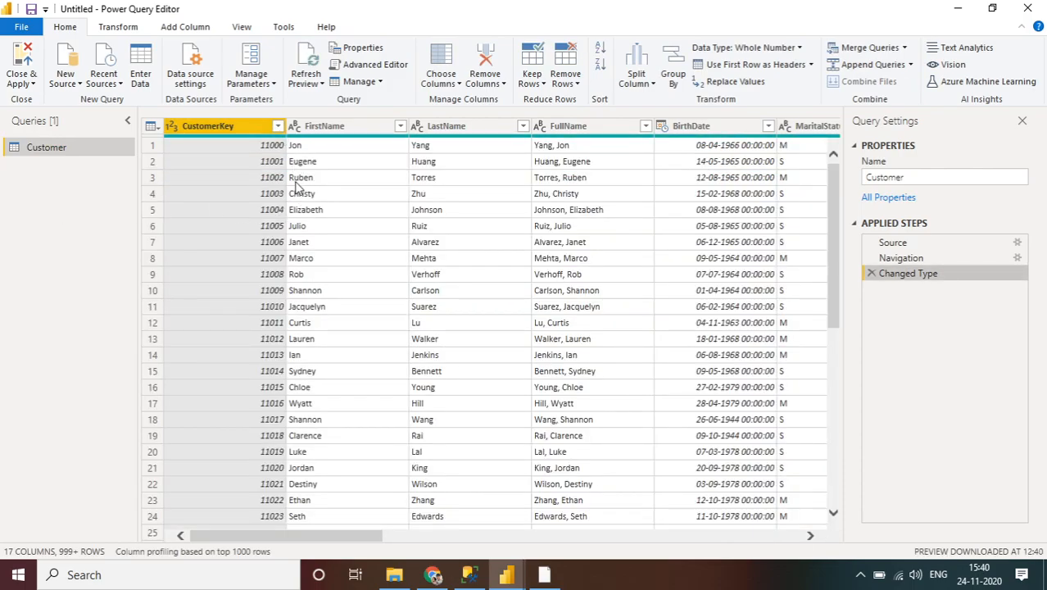
- Try both sort orders on the FirstName column, ascending and descending, and clear the sort
click(400, 127)
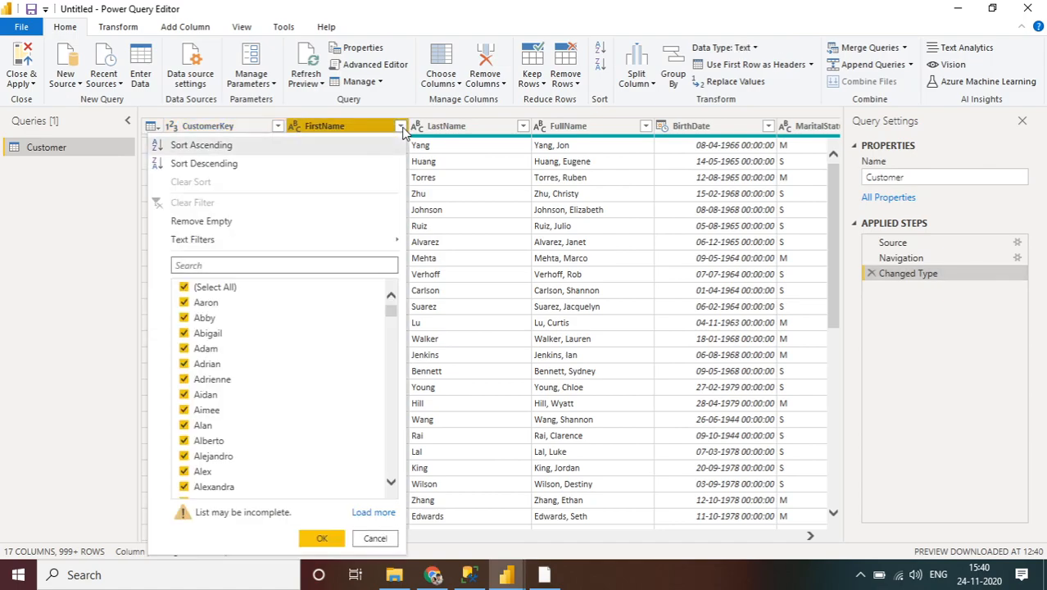
click(204, 145)
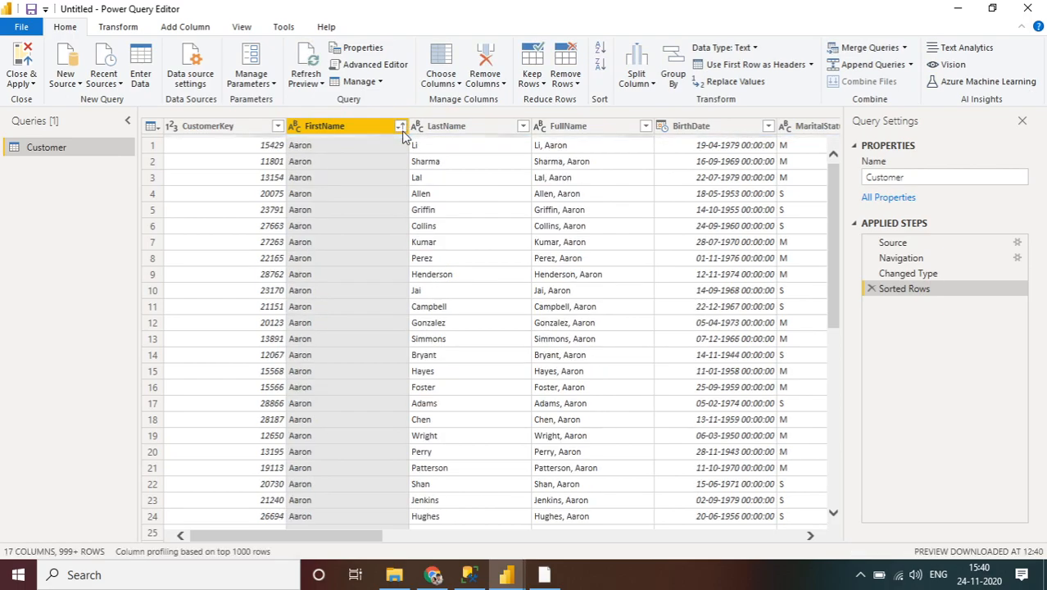
click(400, 126)
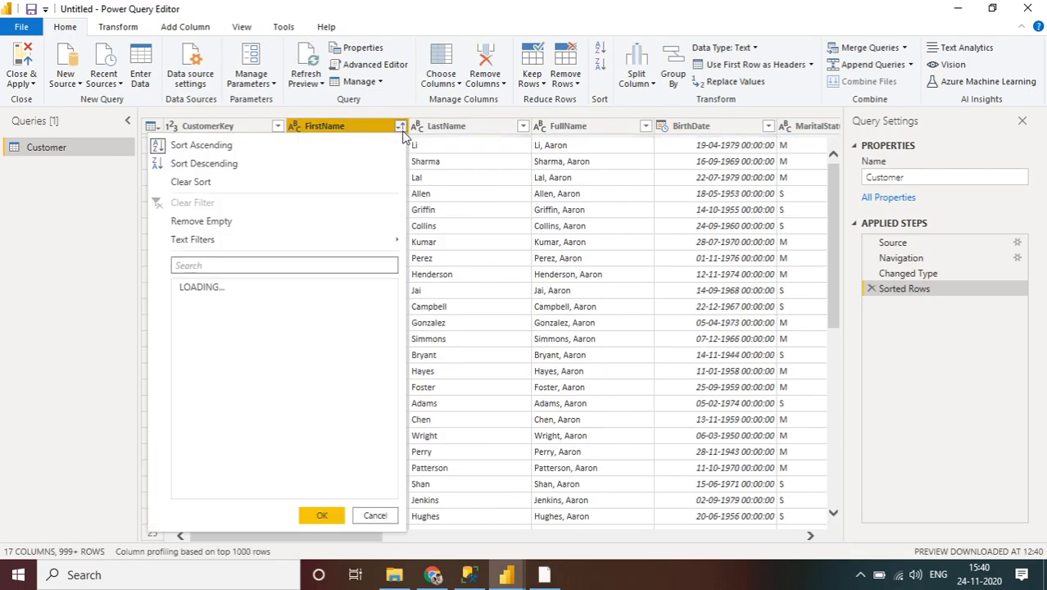
click(197, 163)
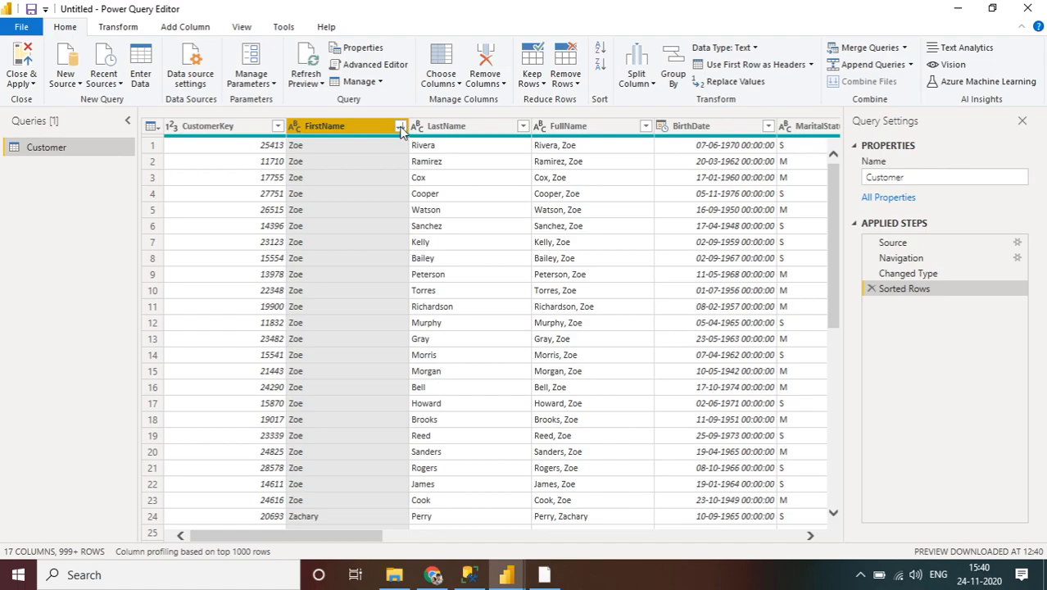
click(400, 127)
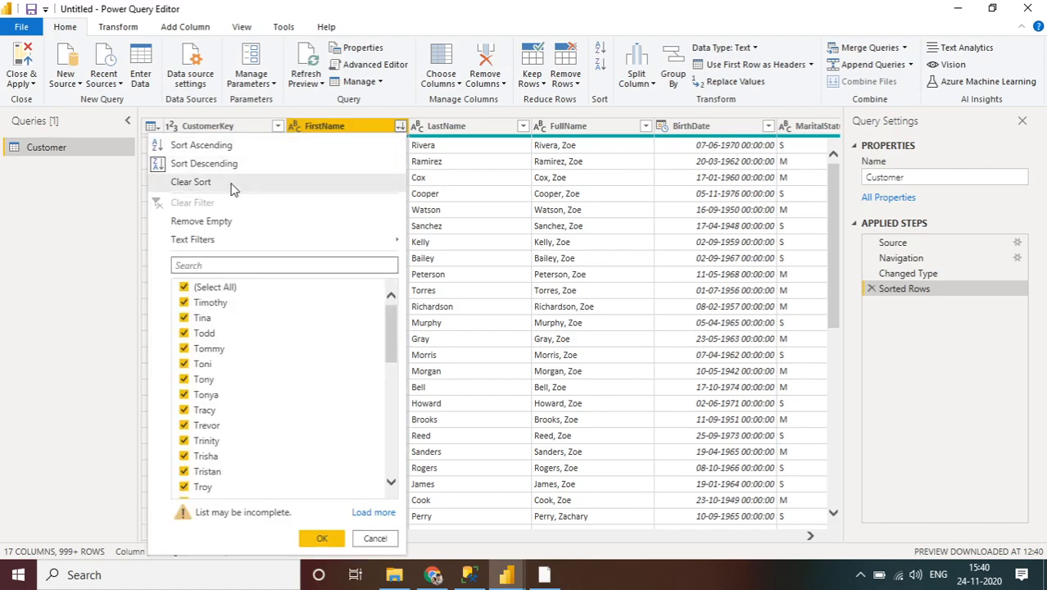
click(190, 184)
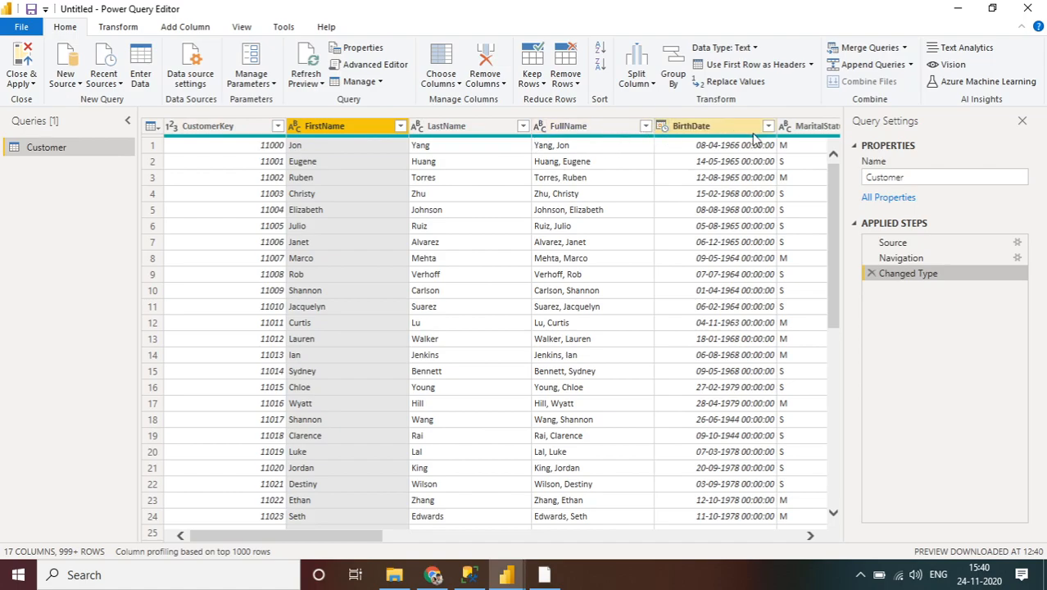
- Review the data types available for the CustomerKey column without changing its type
click(861, 579)
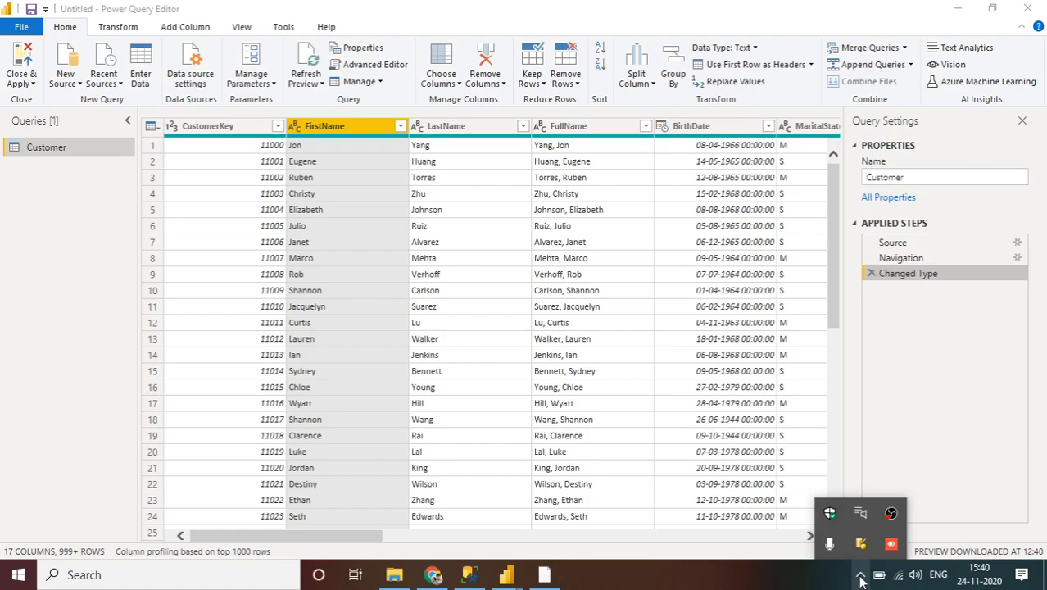
click(172, 134)
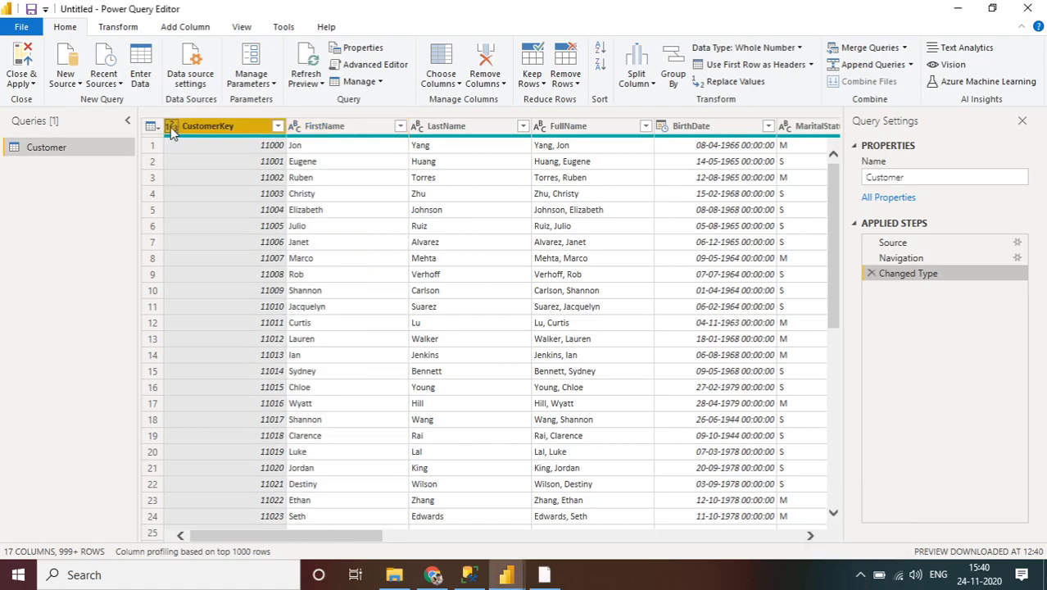
click(170, 127)
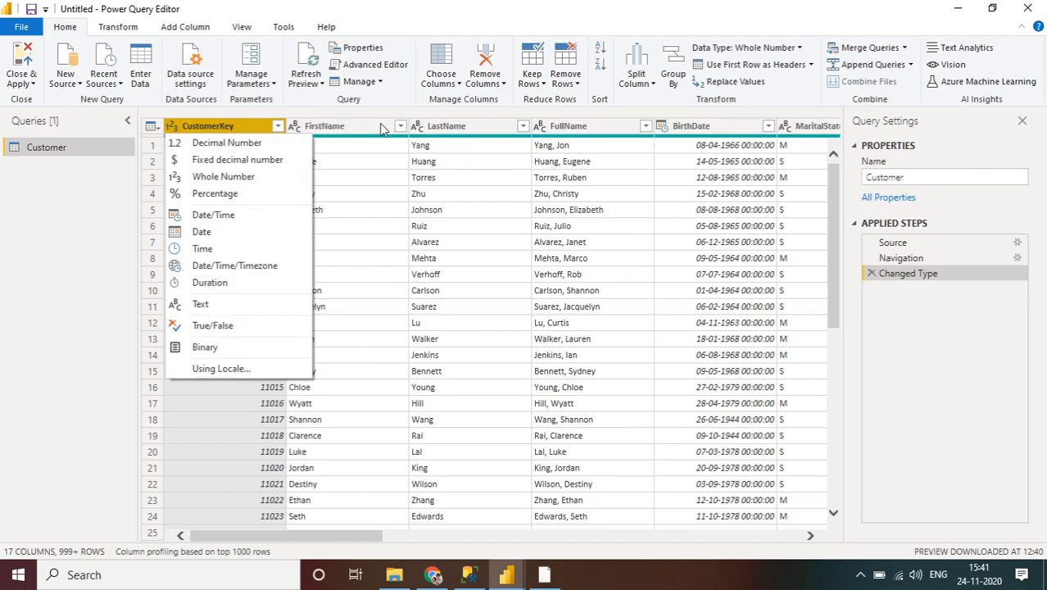
click(325, 134)
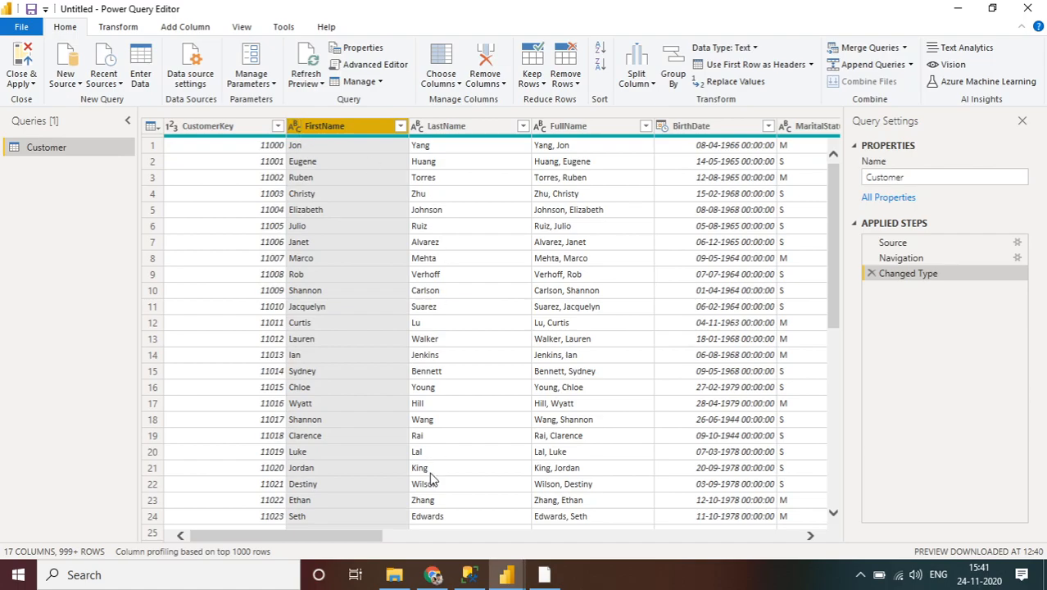
- Change the MaritalStatus column's data type to Decimal Number, replacing the current type conversion
drag(377, 541, 439, 537)
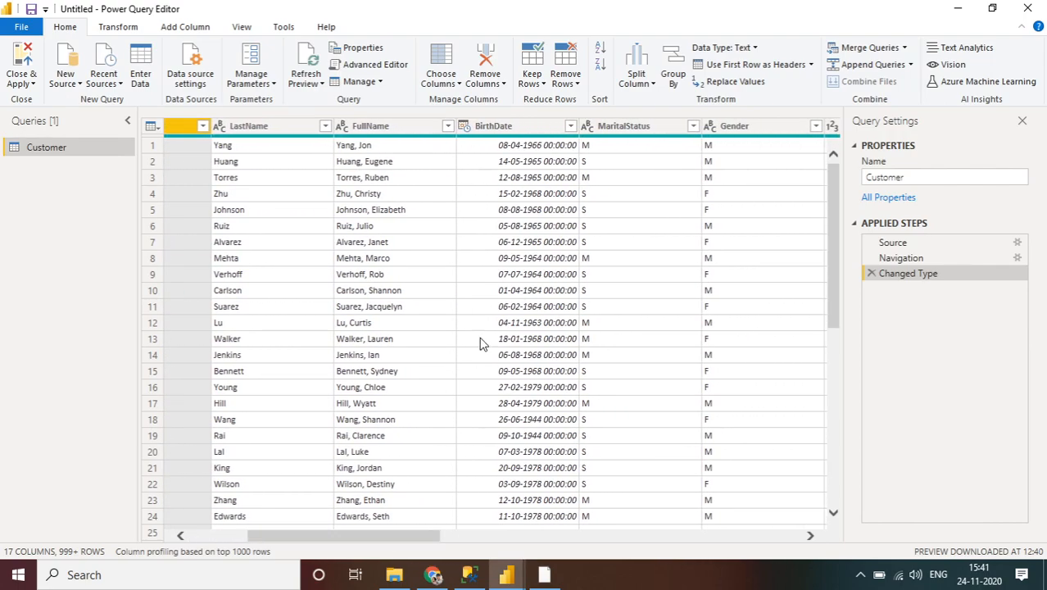
click(587, 131)
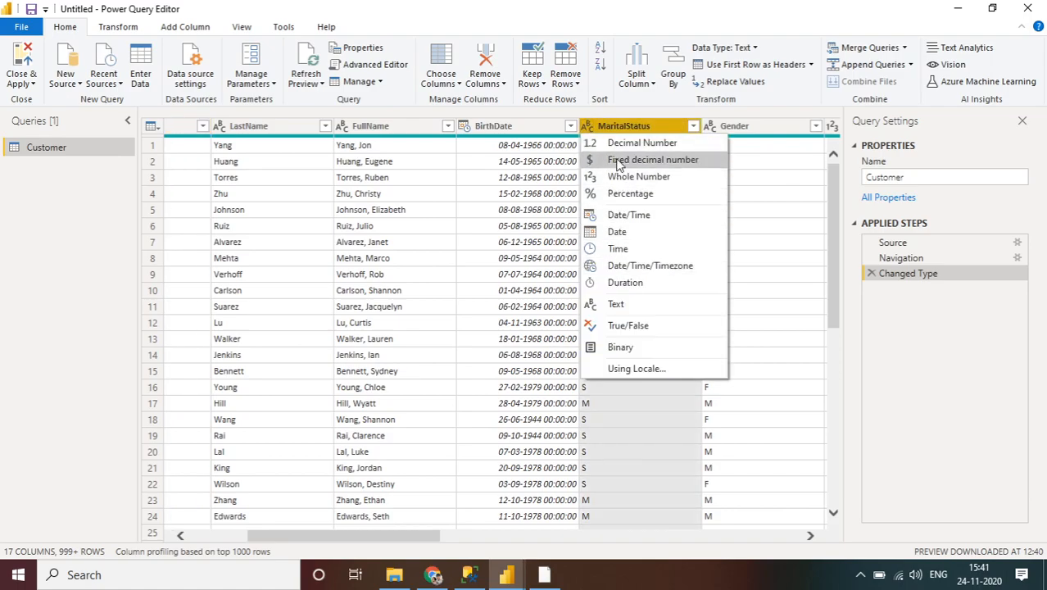
click(616, 145)
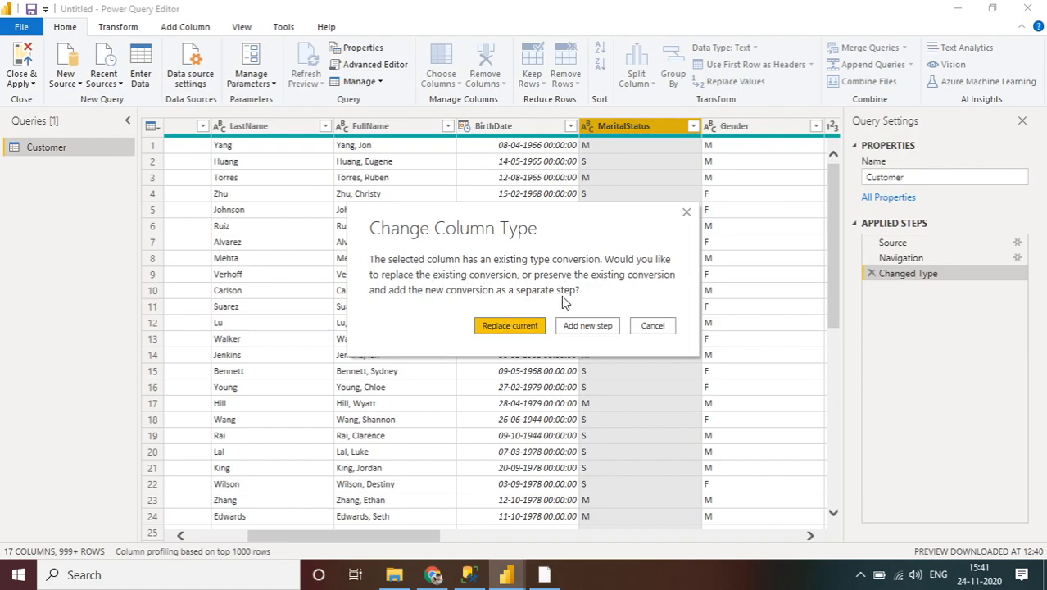
click(510, 326)
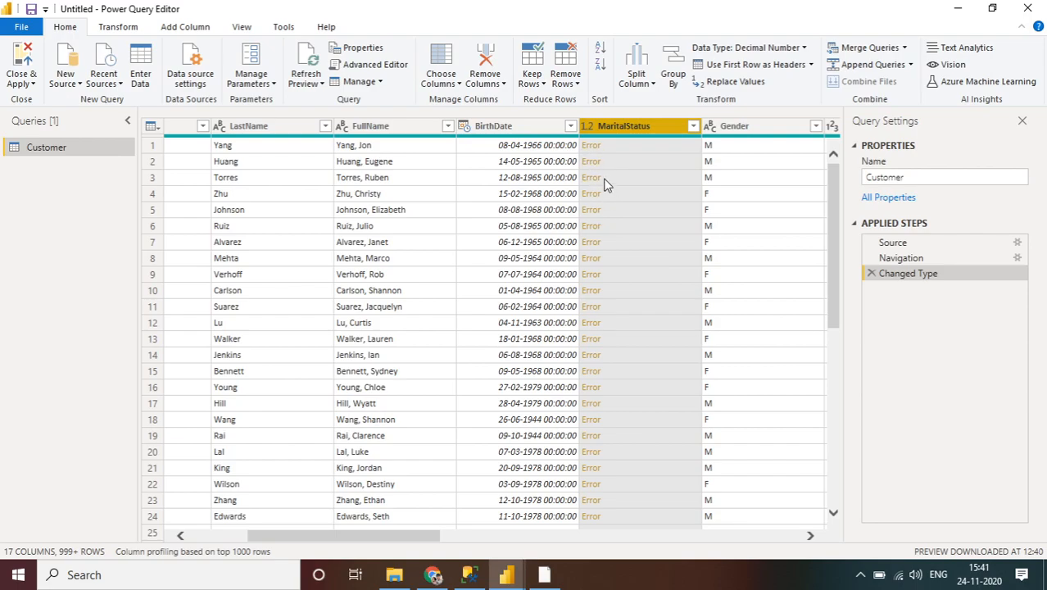
- Set the MaritalStatus column's data type back to Text, replacing the current type conversion
click(587, 127)
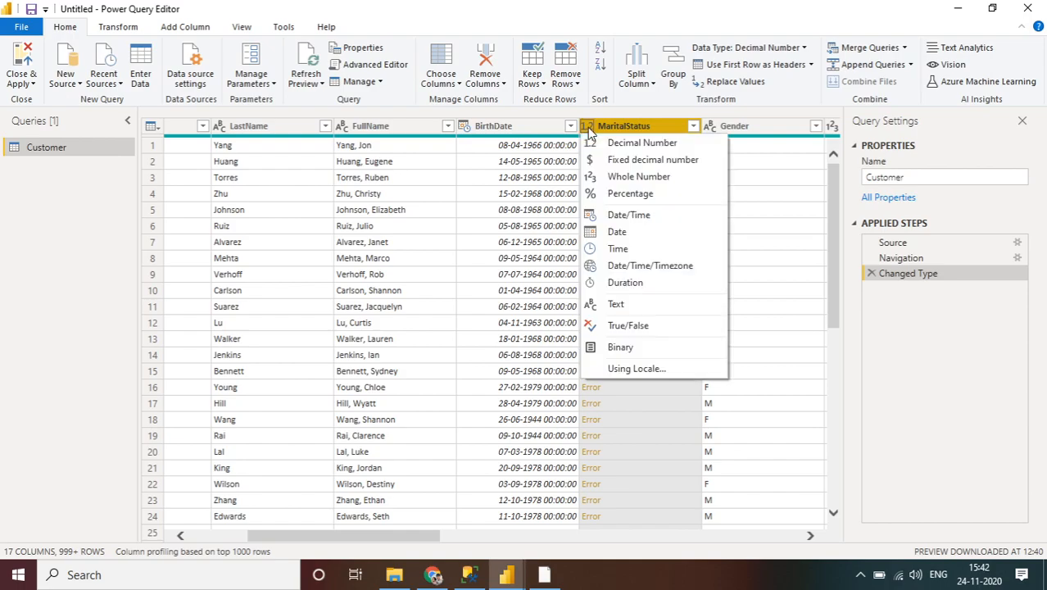
click(616, 305)
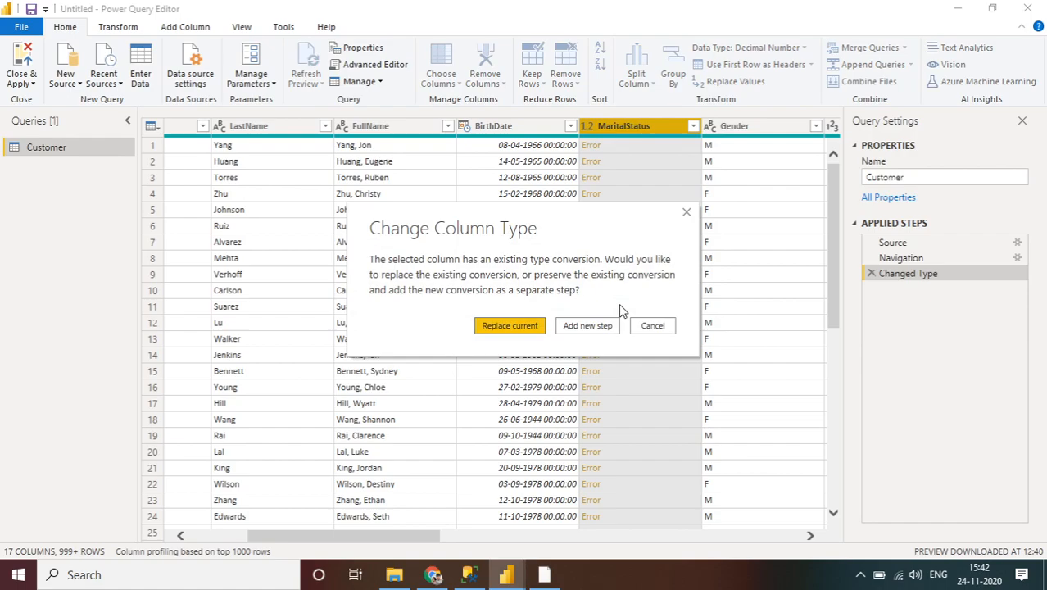
click(531, 328)
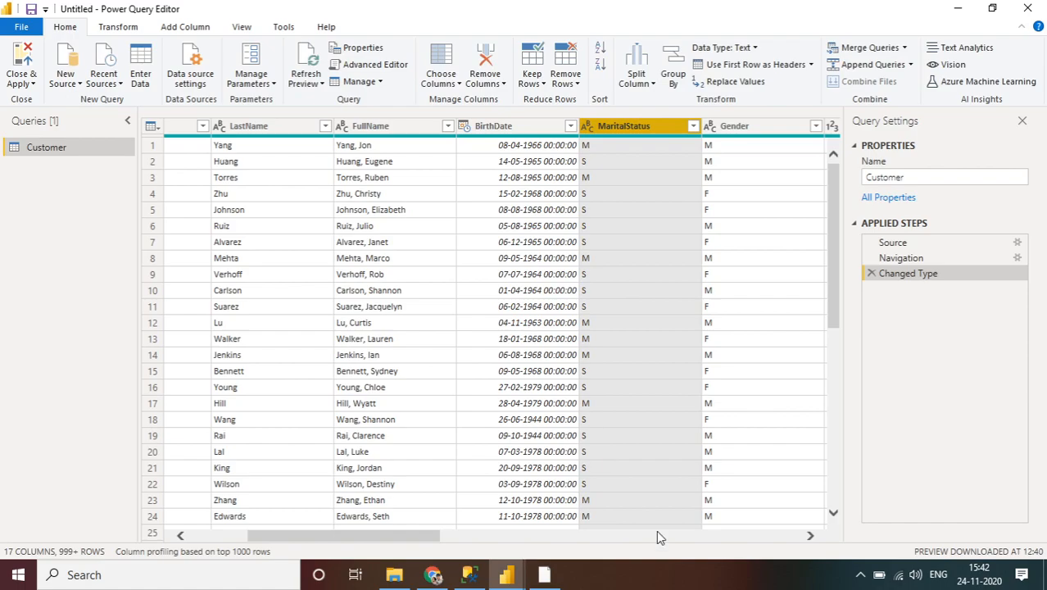
click(776, 539)
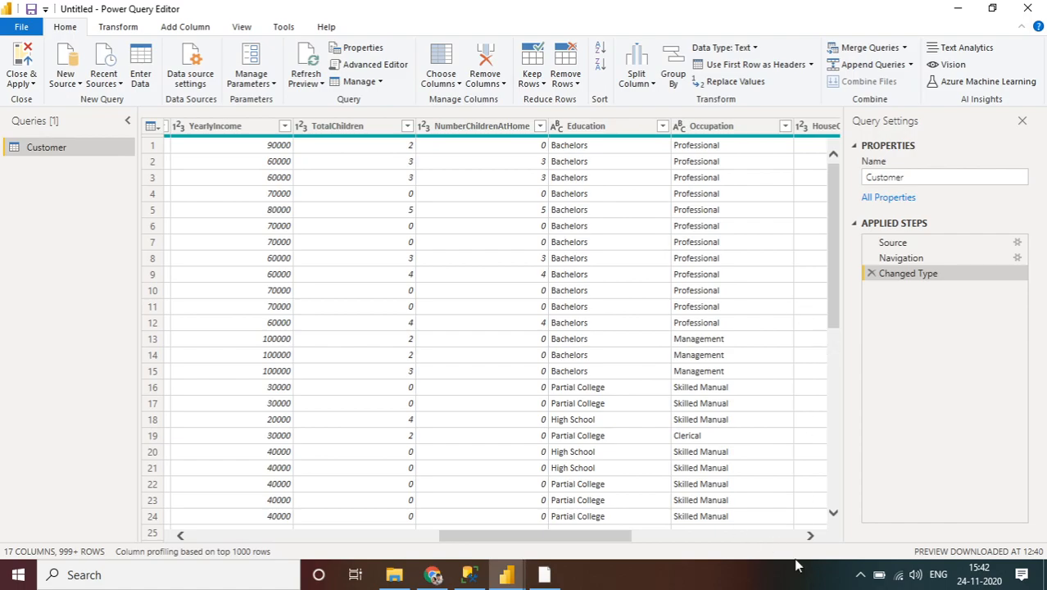
- Look through the remaining columns and further rows of the Customer table, returning to its first rows
click(774, 538)
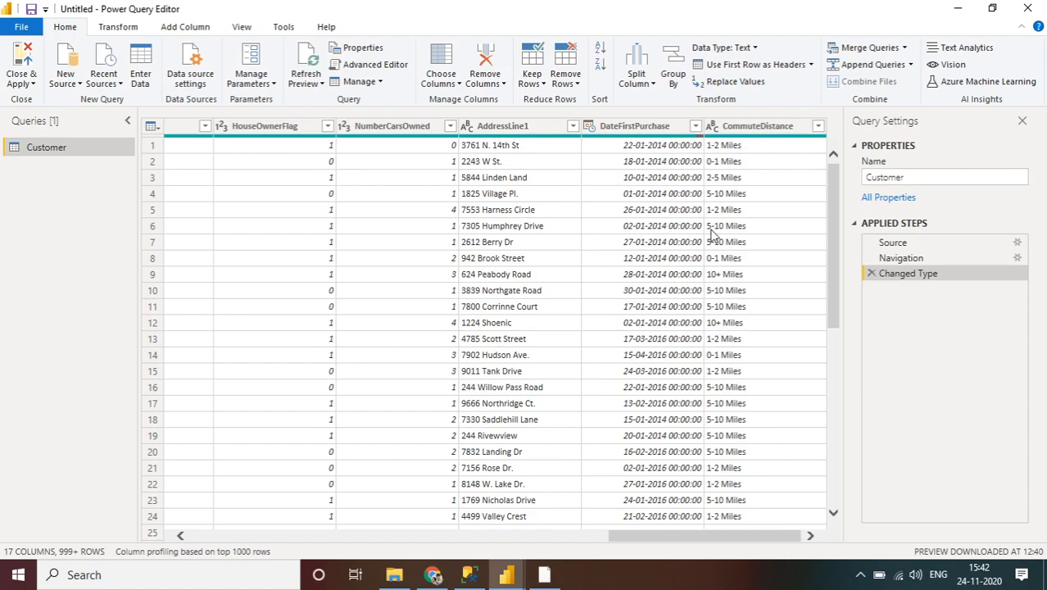
click(571, 537)
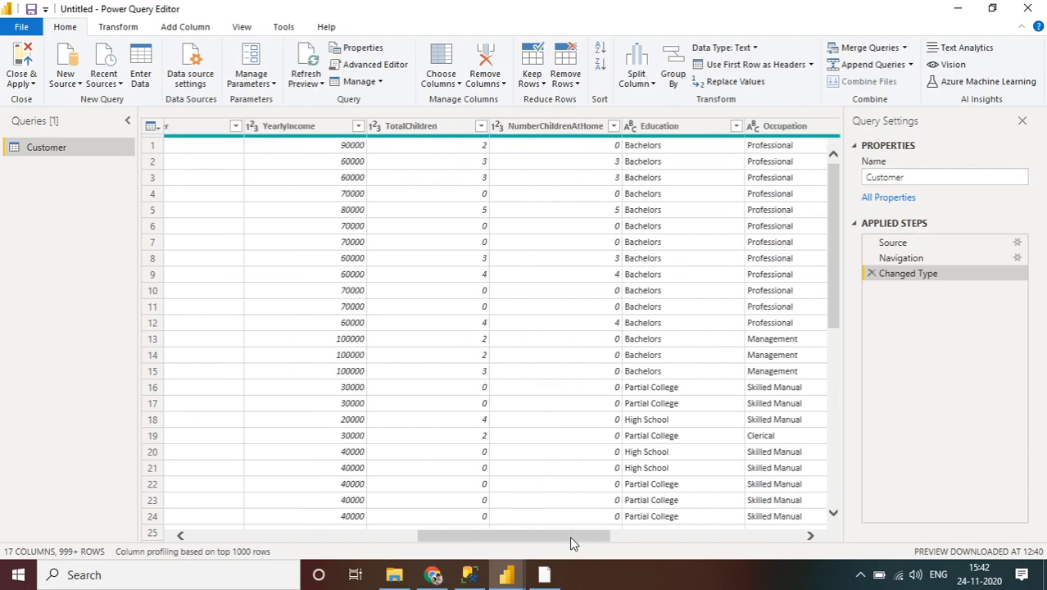
click(367, 535)
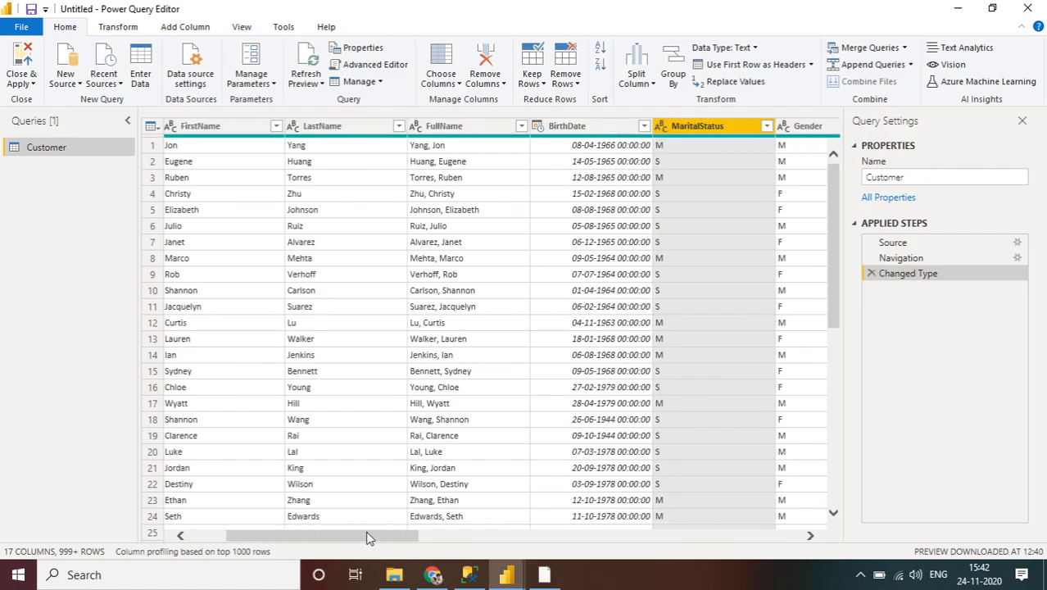
drag(834, 316, 842, 527)
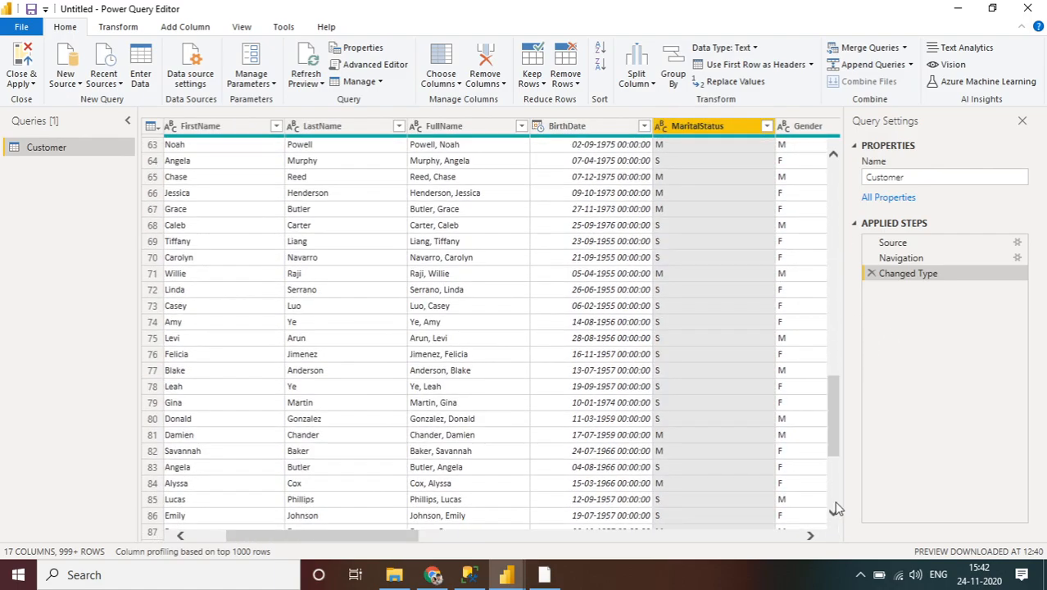
click(834, 507)
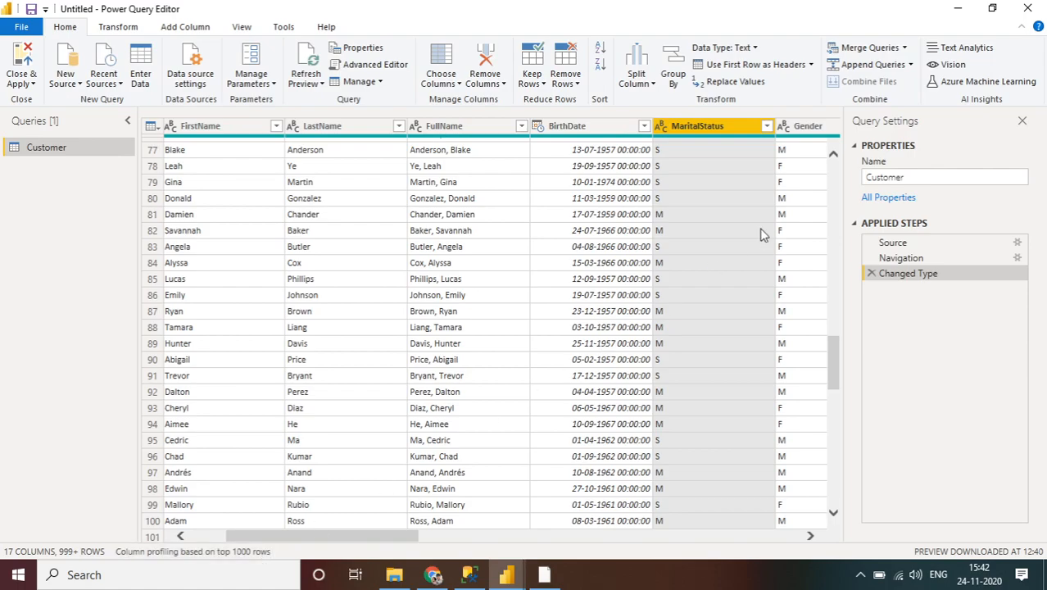
click(833, 173)
click(832, 173)
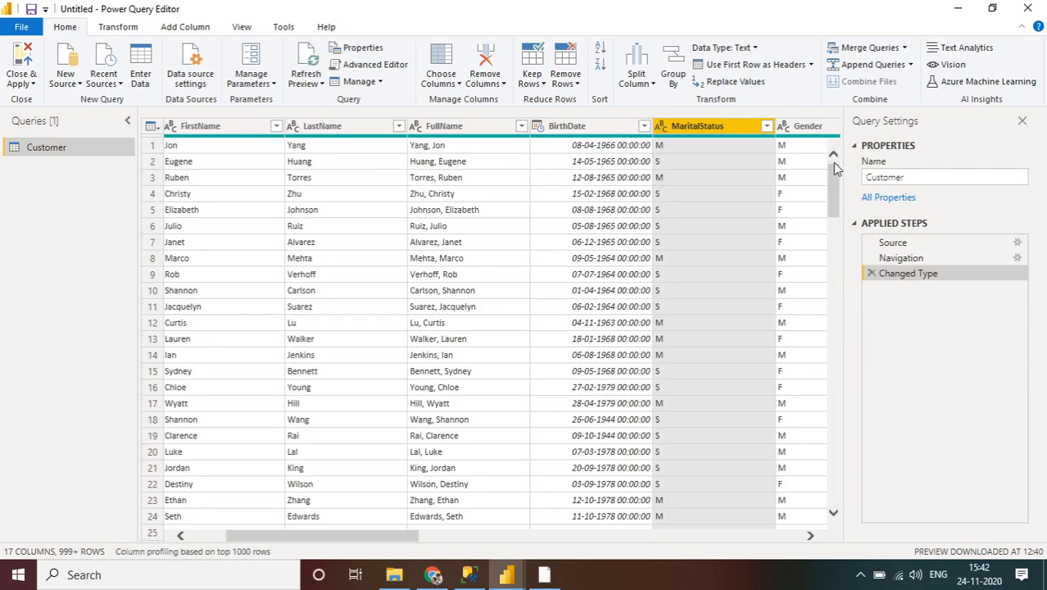
- Try keeping only the top 10 rows of the Customer table, and delete the Kept First Rows step
click(533, 84)
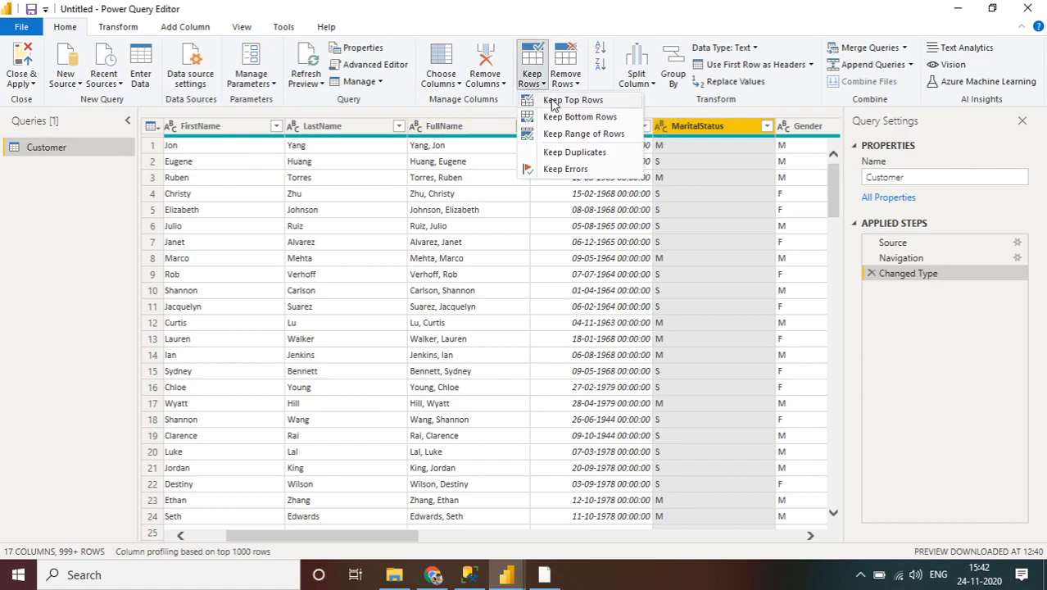
click(554, 102)
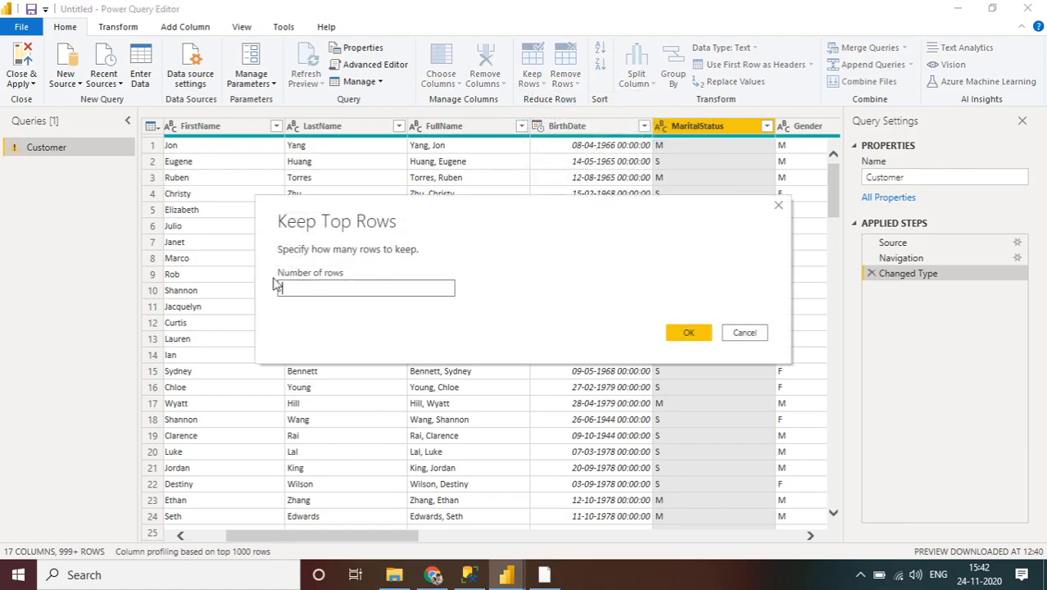
click(371, 285)
click(691, 332)
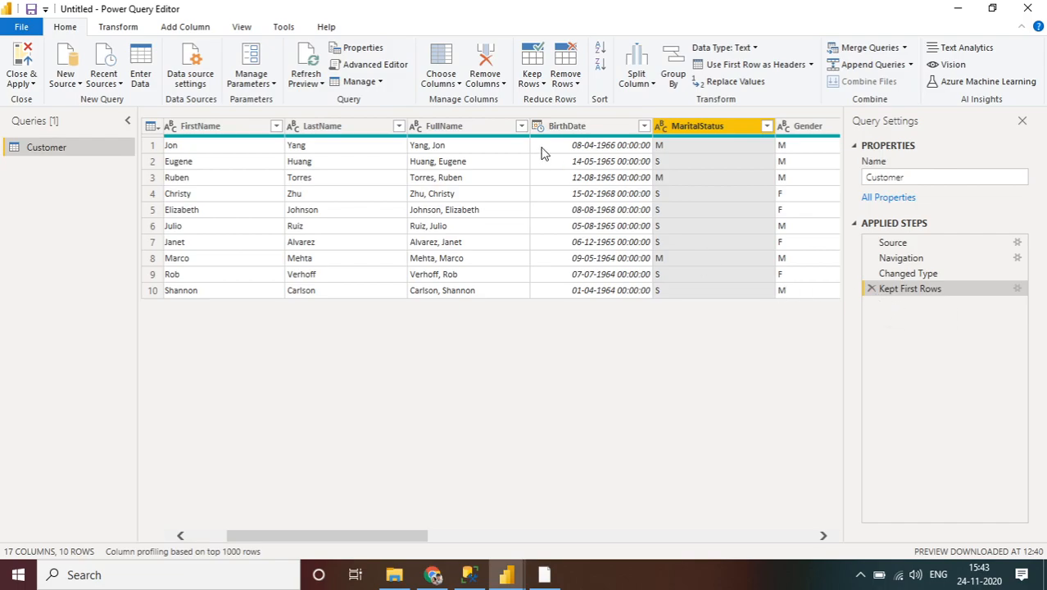
drag(926, 273, 881, 293)
click(871, 287)
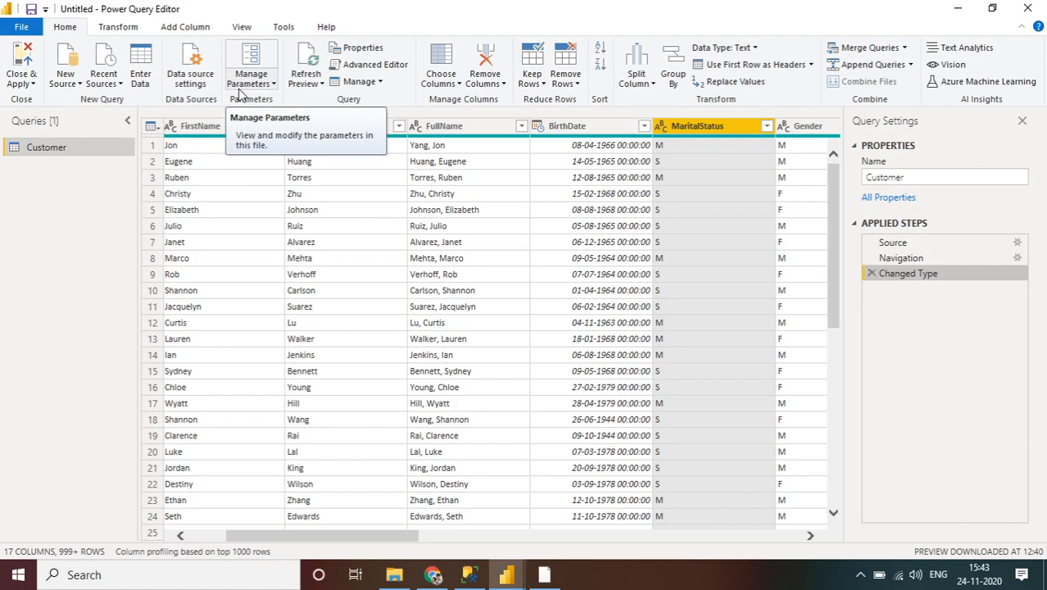
- Check the source types offered for a new query, and close the editor, applying the Customer query to the report
click(81, 85)
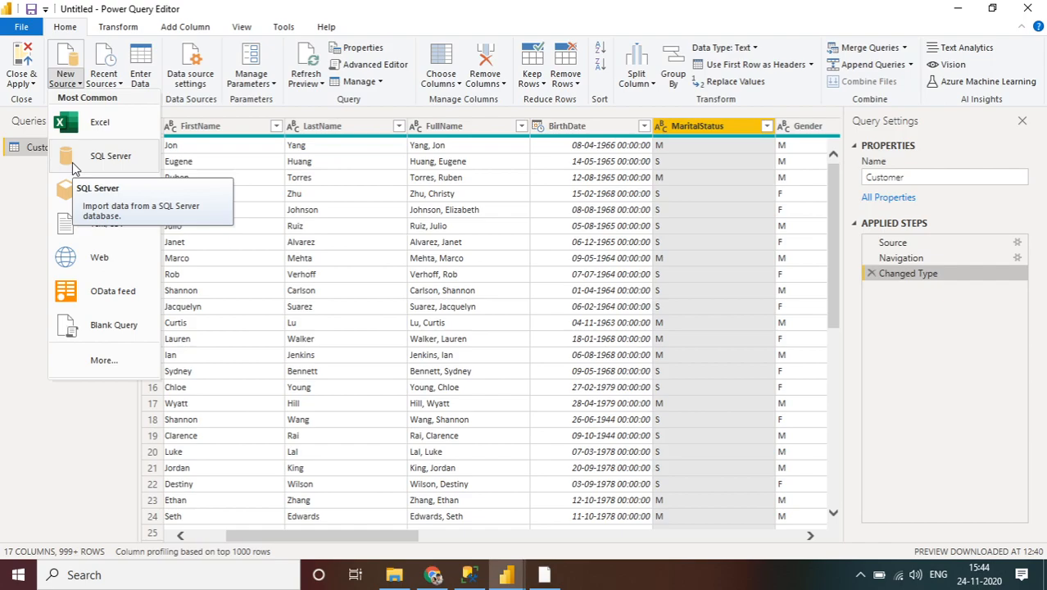
click(11, 239)
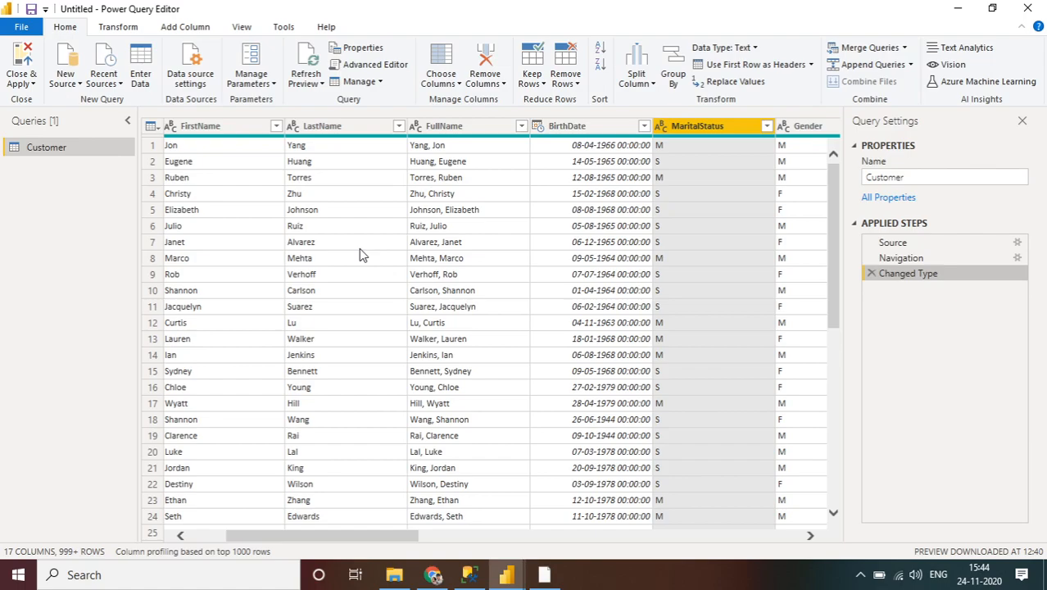
click(23, 68)
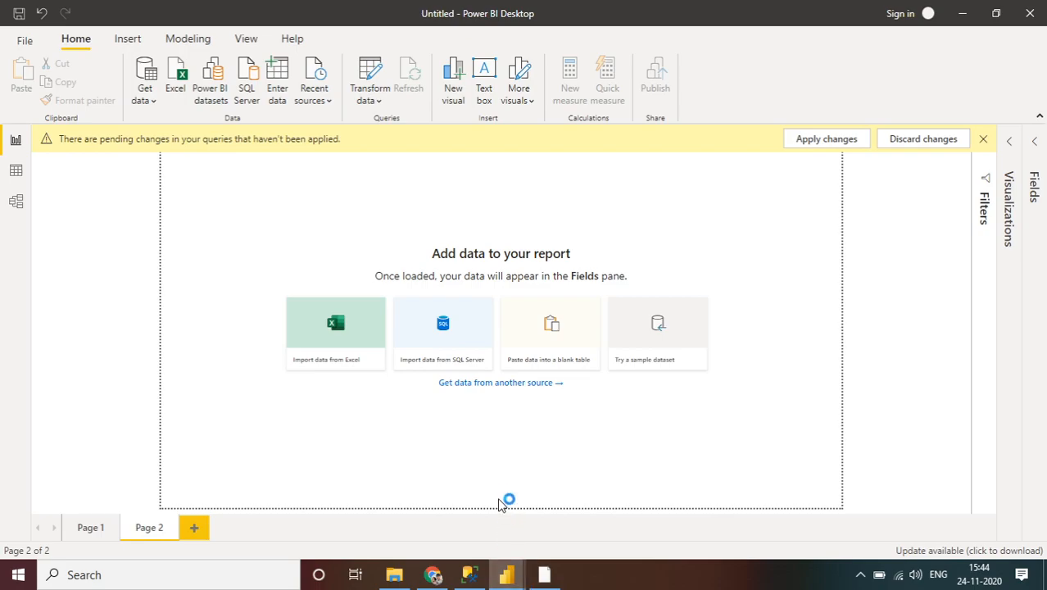
mouse_move(507, 576)
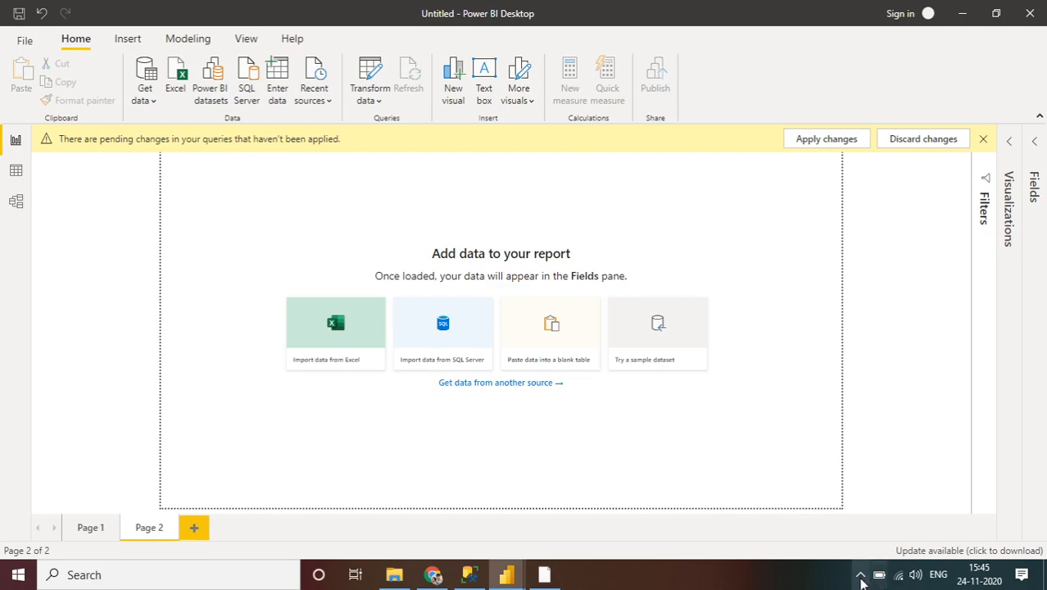
click(861, 576)
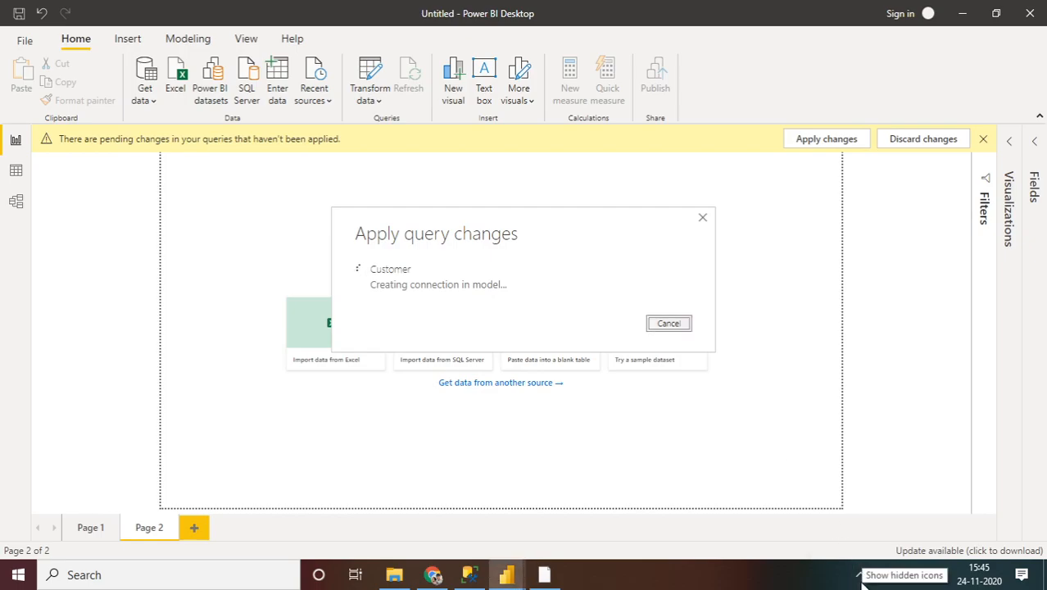
click(861, 576)
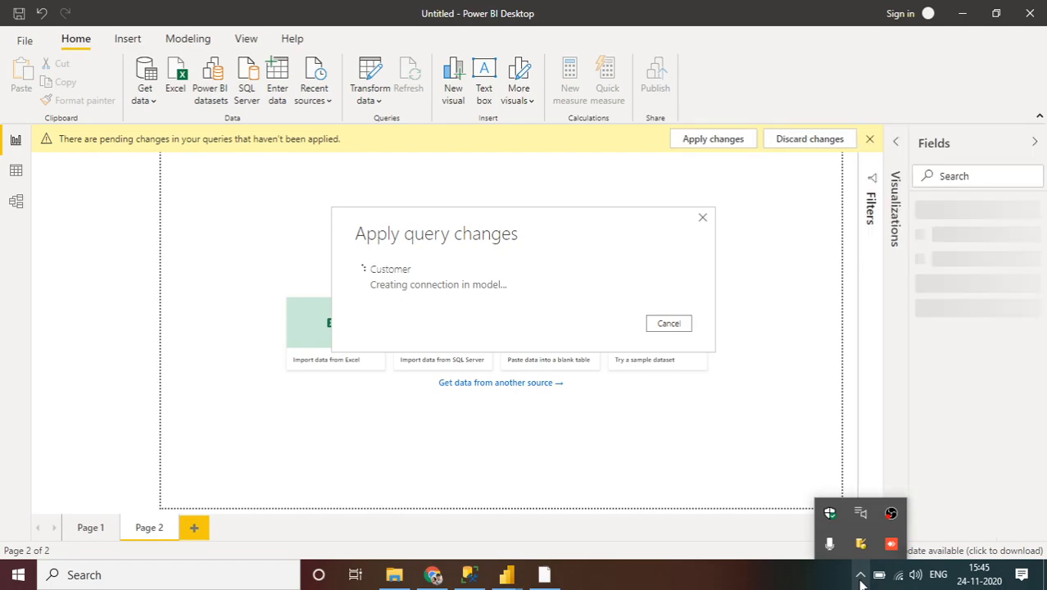
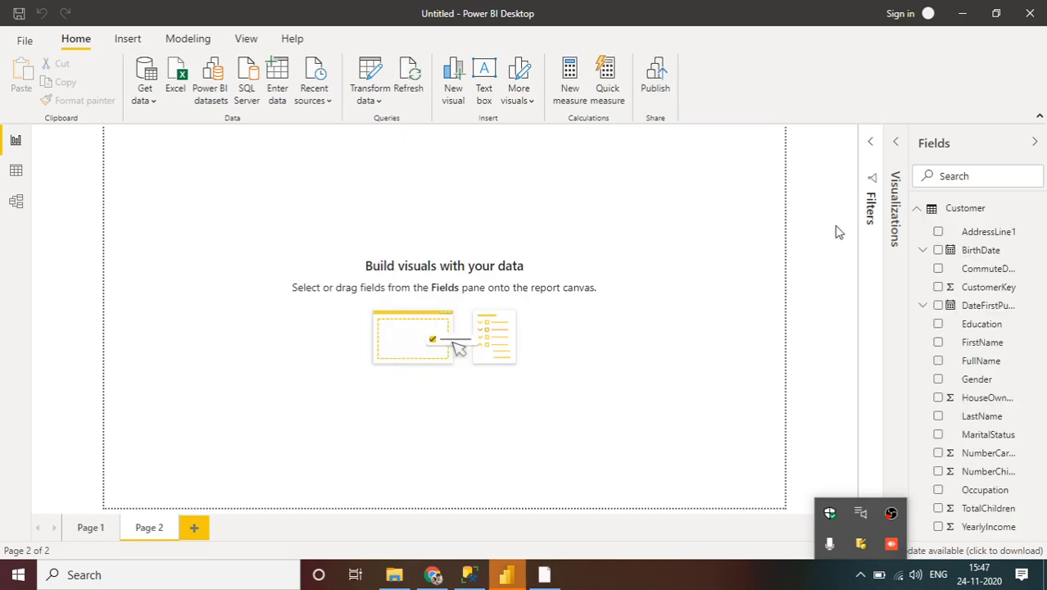
- Examine the loaded Customer table's fields, its Data view and Model view, and return to Report view with the visualization options expanded
click(921, 212)
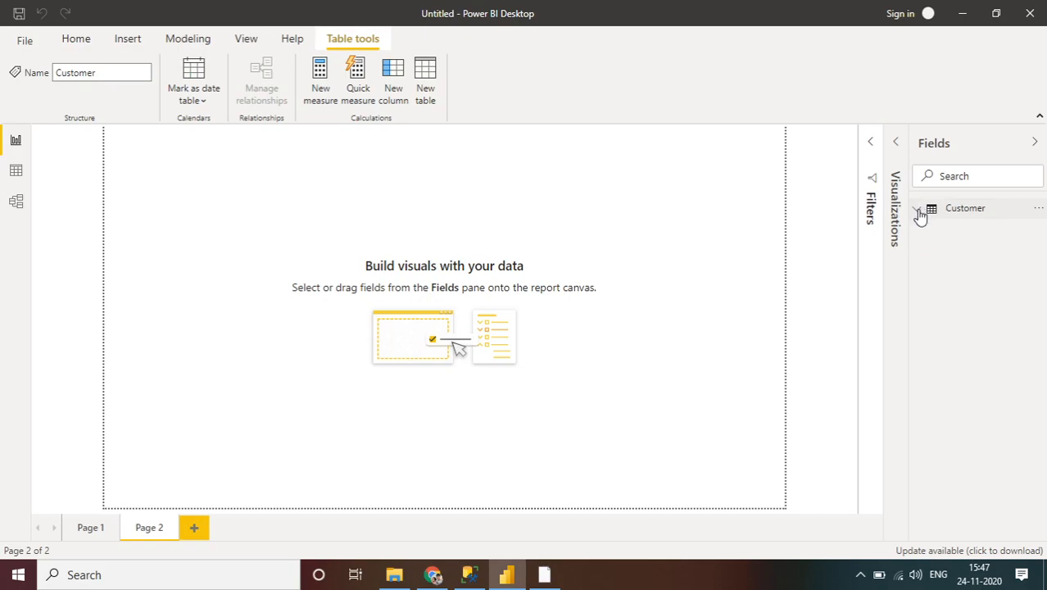
click(920, 212)
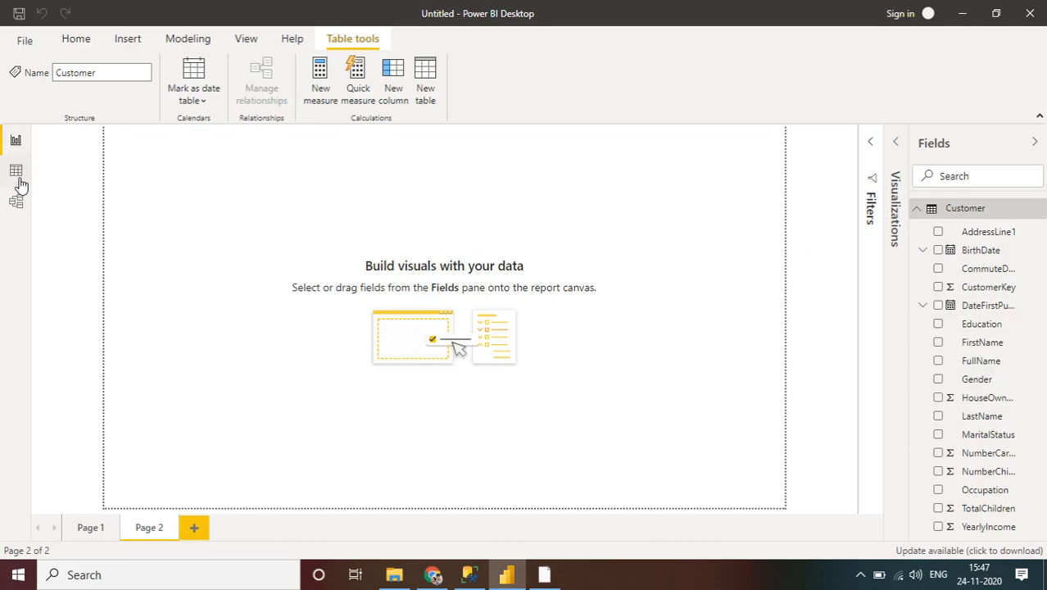
click(17, 146)
click(16, 173)
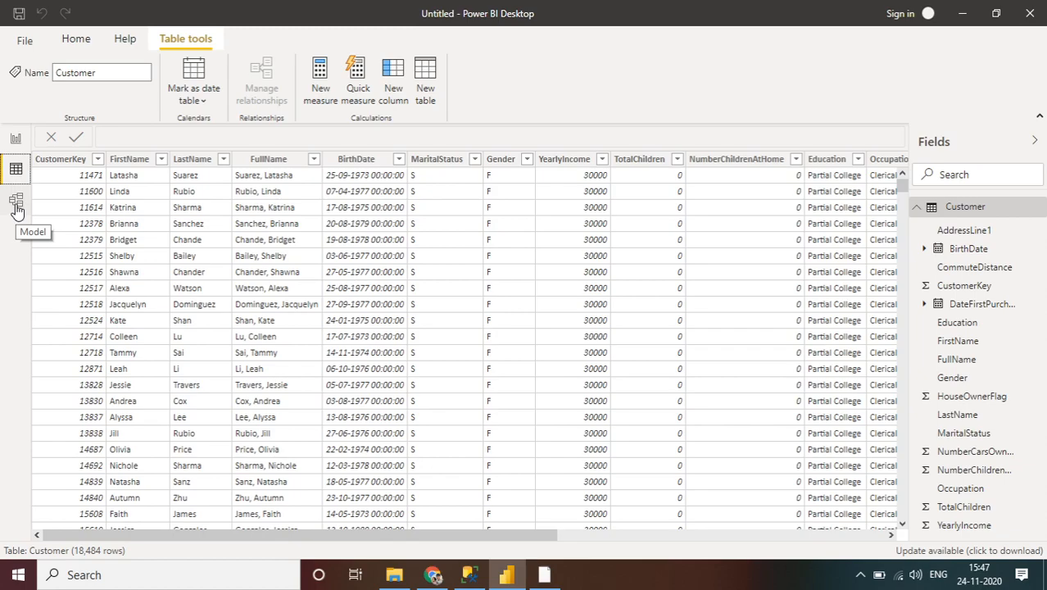
click(17, 205)
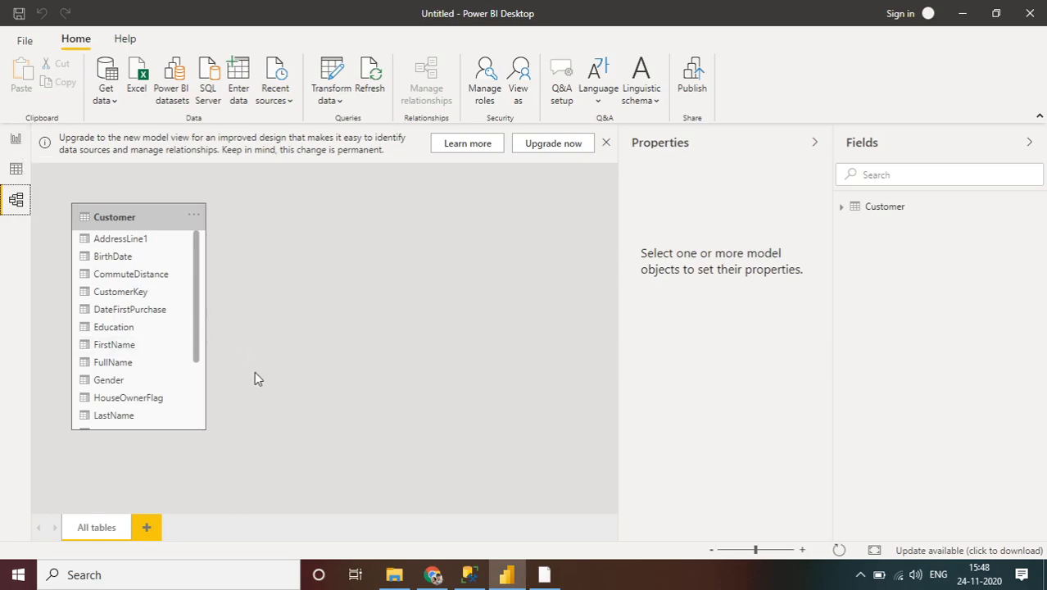
click(15, 141)
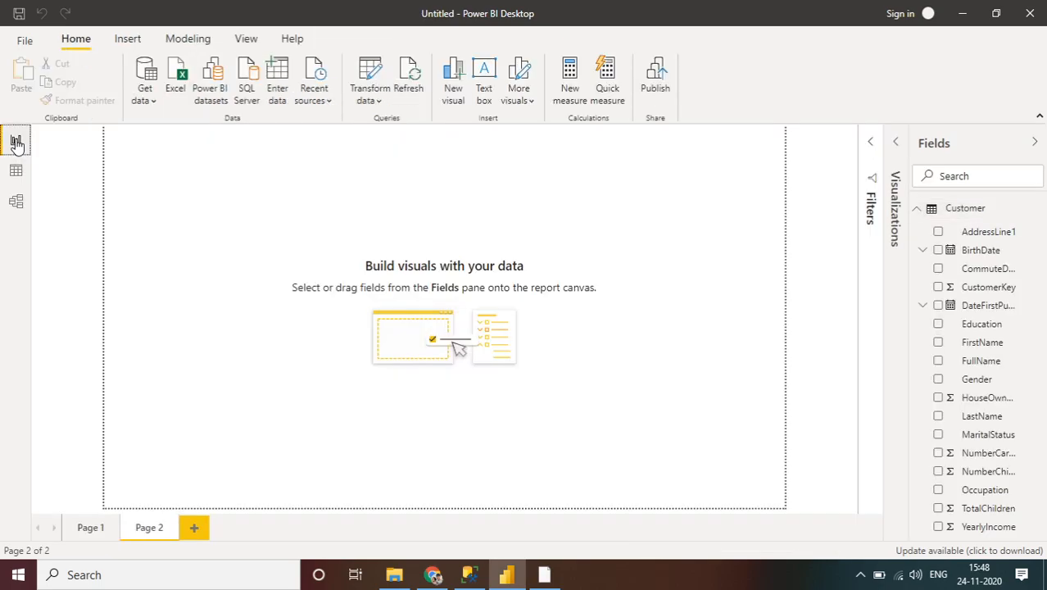
click(897, 144)
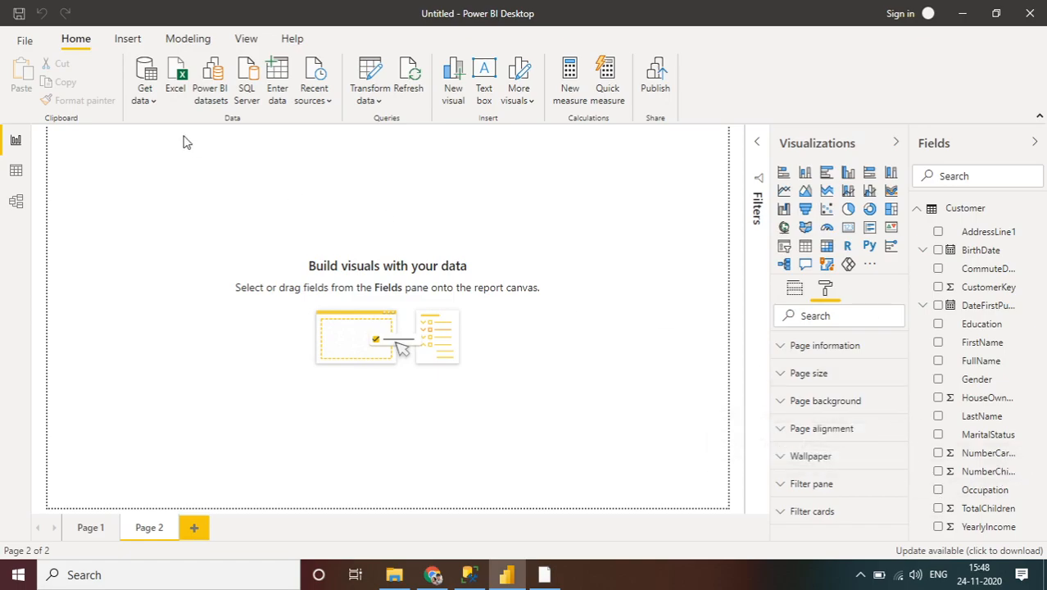
- Connect to the AdventureWorks_Database Excel workbook in the Power BI Source Files folder
click(153, 102)
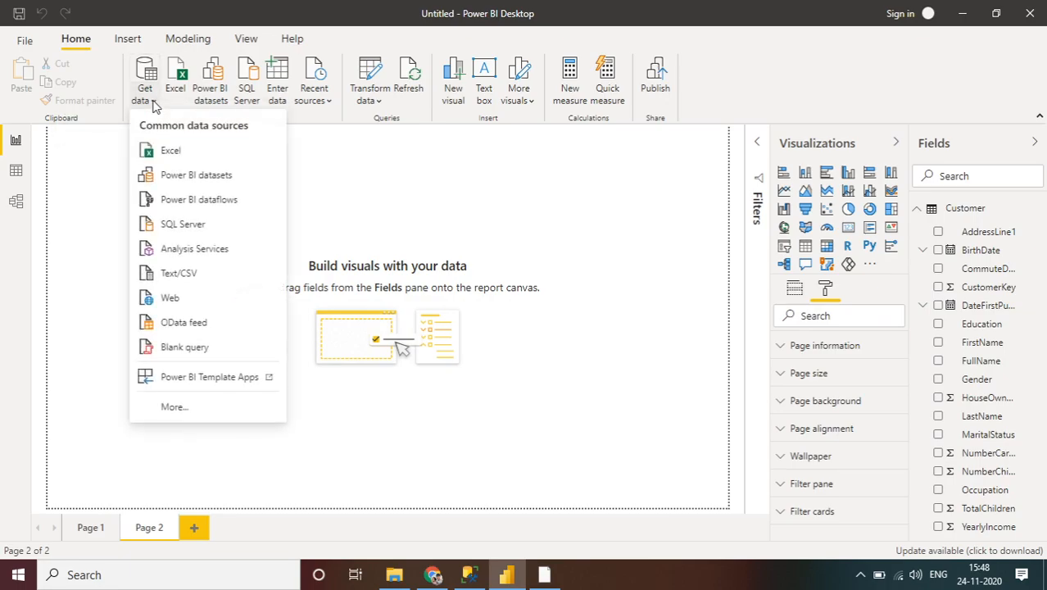
click(163, 156)
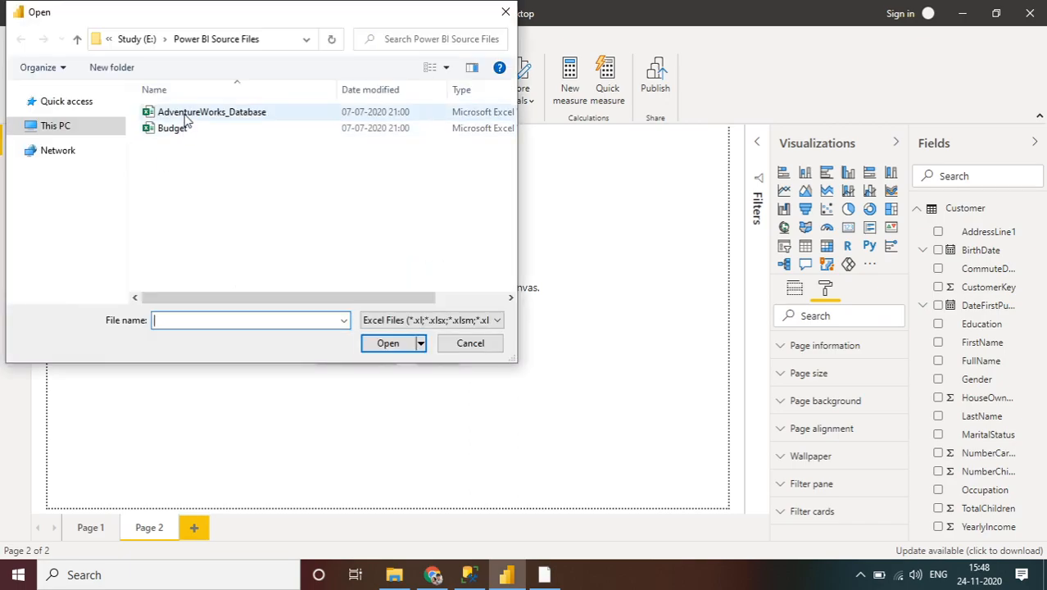
click(187, 115)
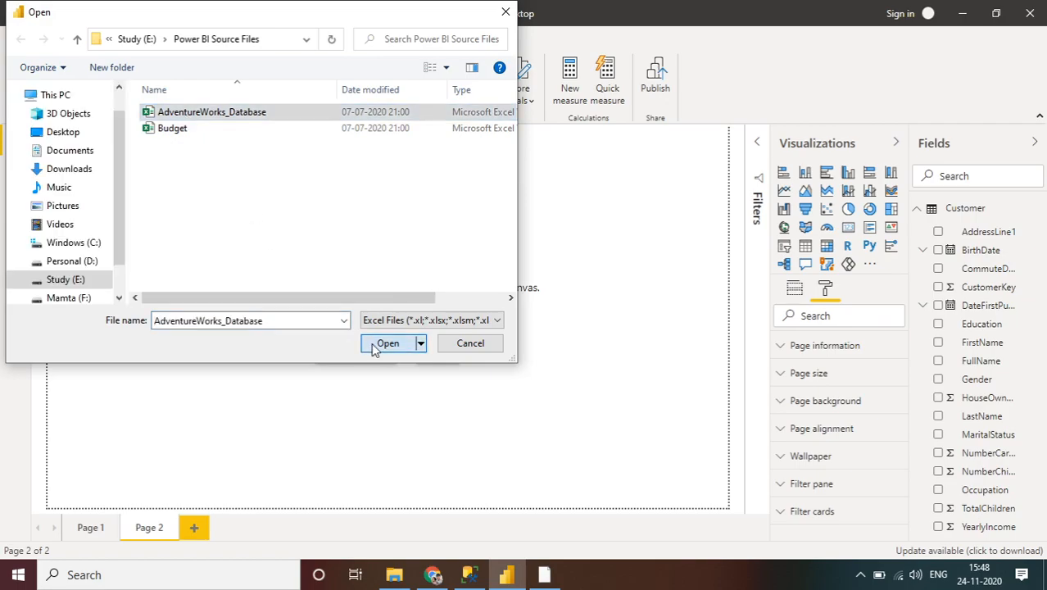
click(374, 344)
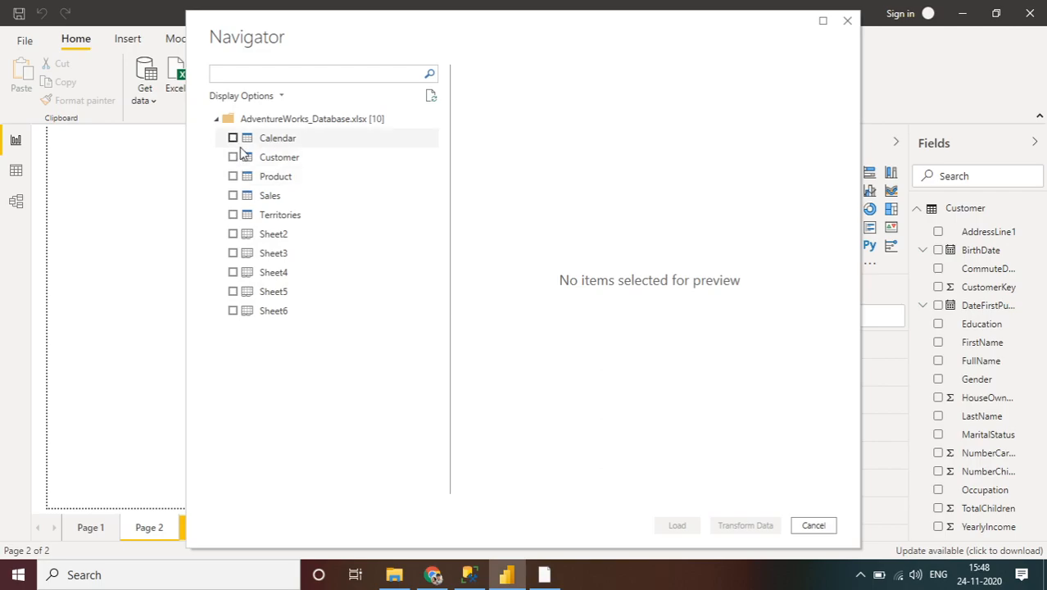
- Load the Calendar, Product, Sales and Territories tables from the workbook, leaving Customer unselected
click(239, 138)
click(234, 157)
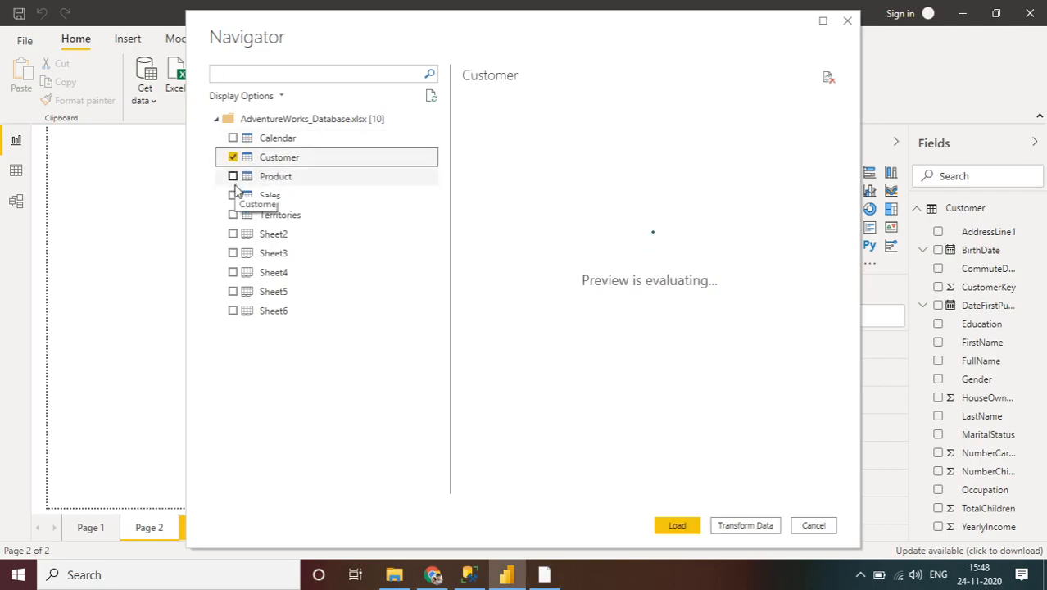
click(233, 157)
click(232, 139)
click(232, 176)
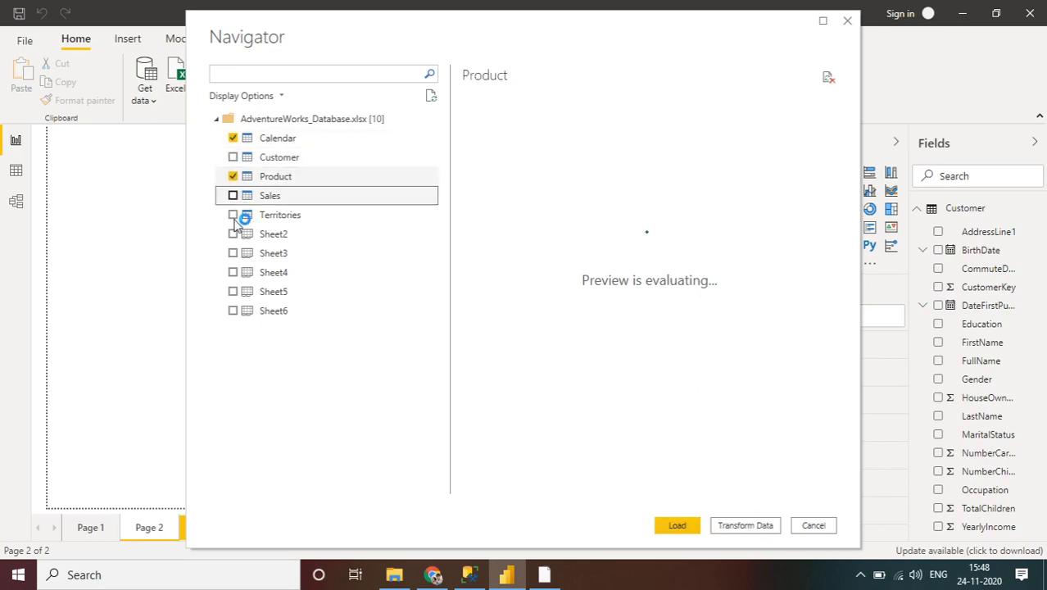
click(234, 215)
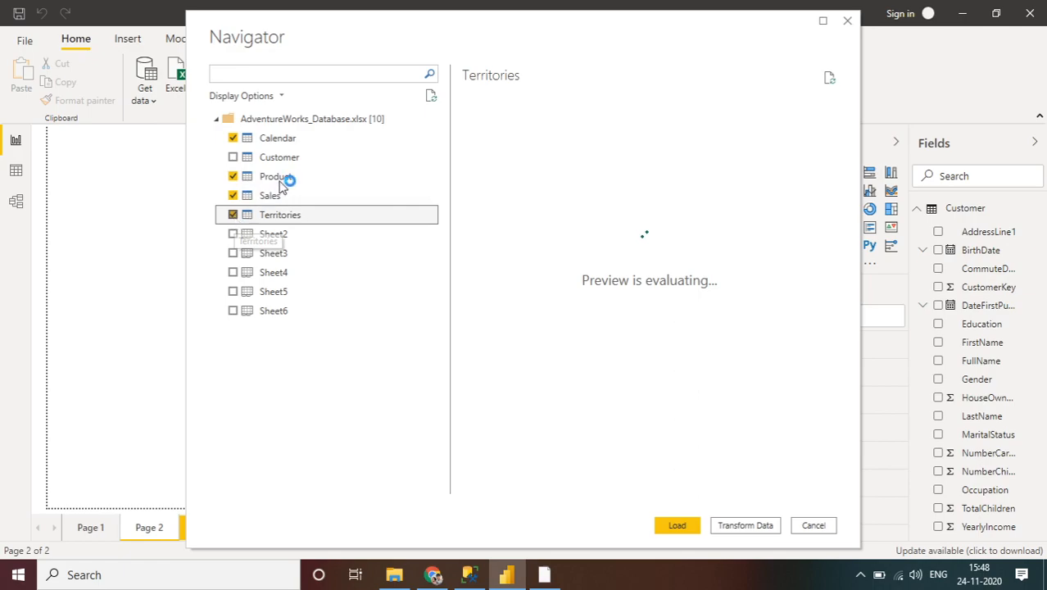
click(687, 528)
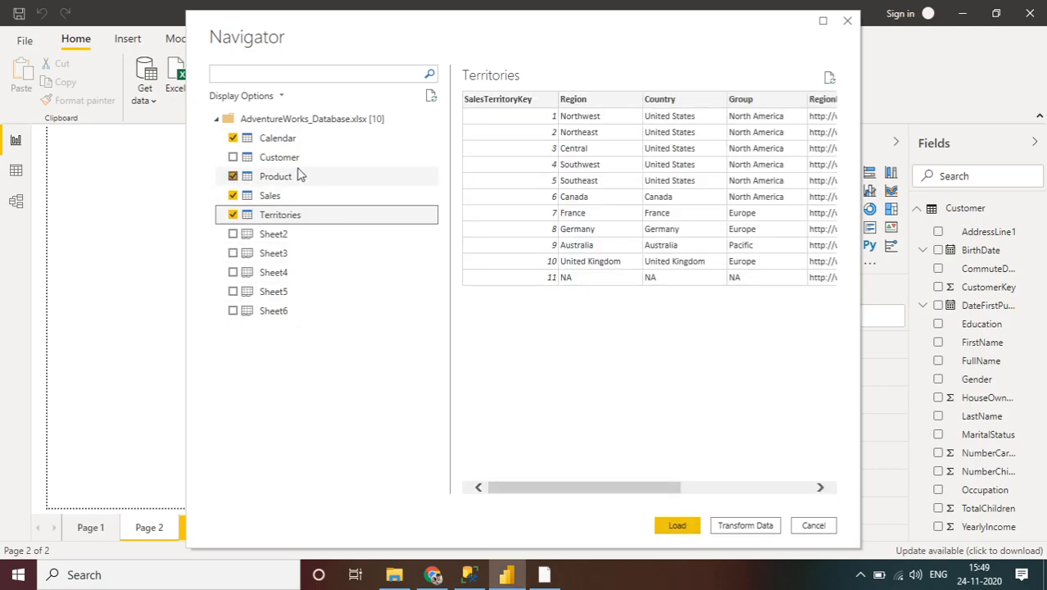
click(679, 526)
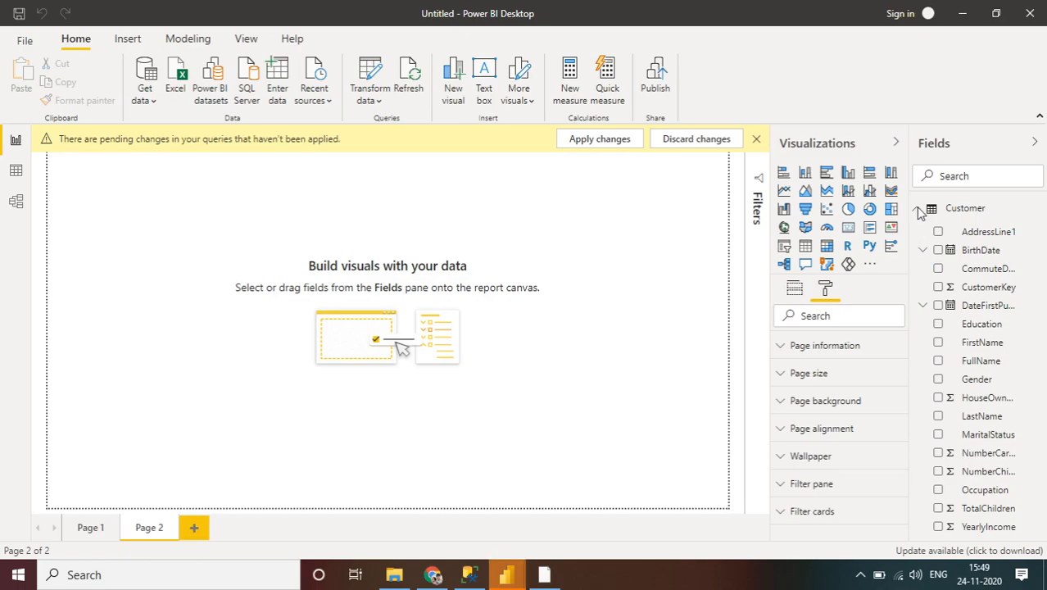
mouse_move(517, 582)
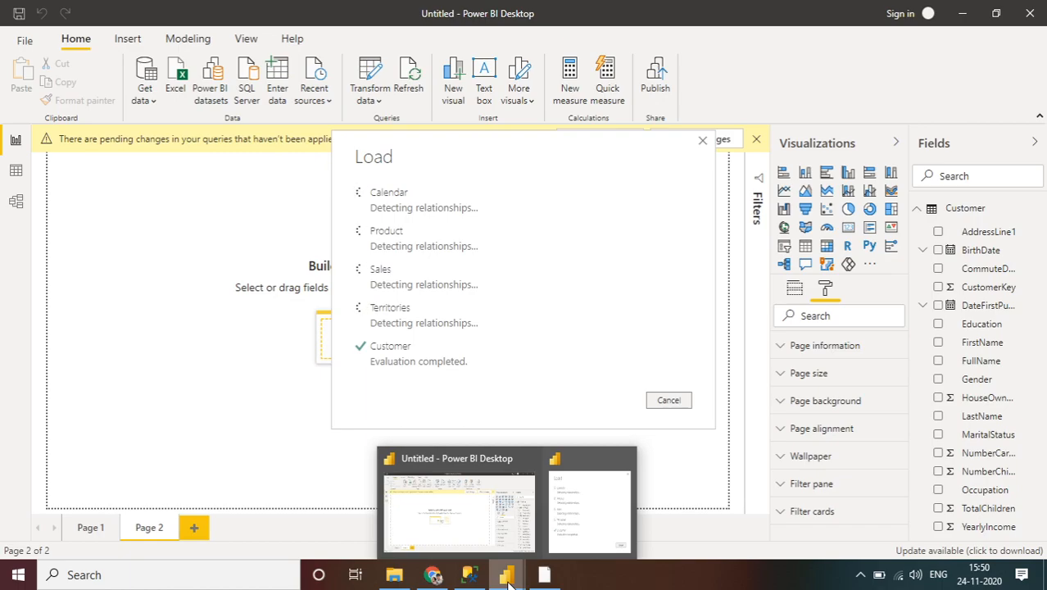
click(861, 577)
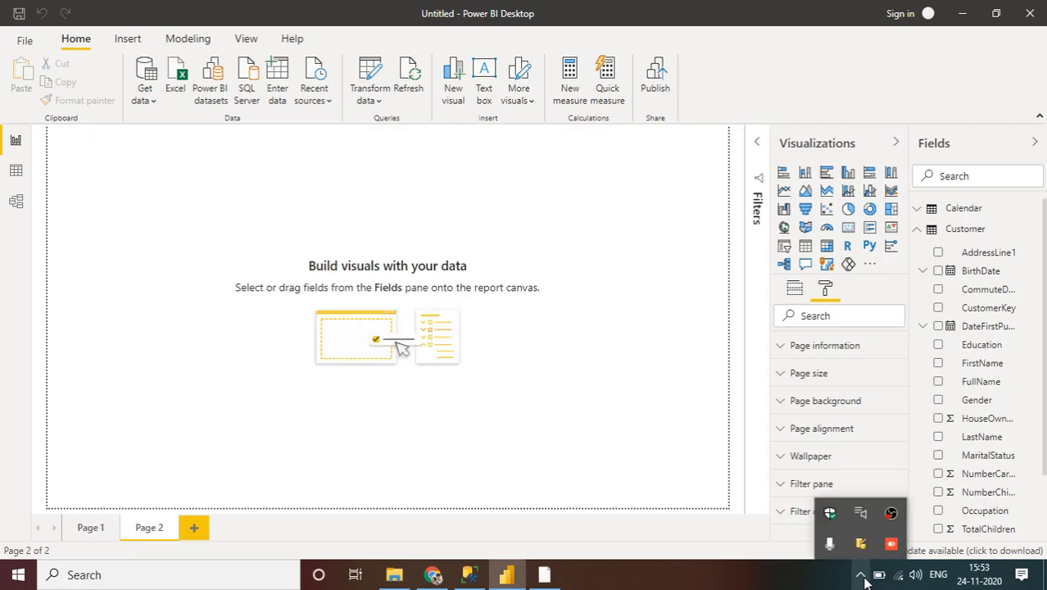
- Collapse the Customer table's field list and review the fields of the Product table
click(919, 235)
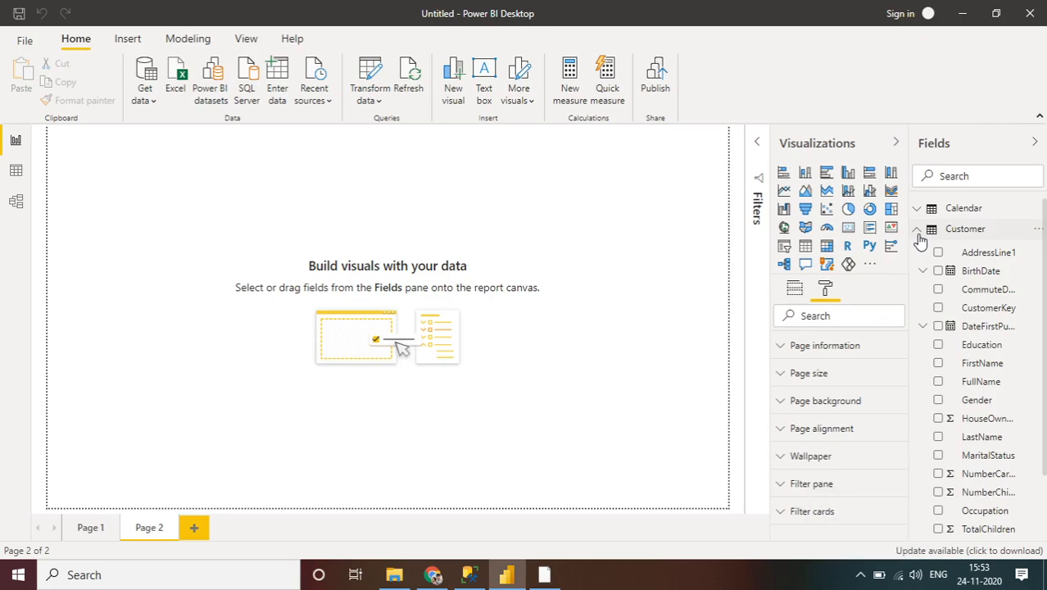
click(918, 235)
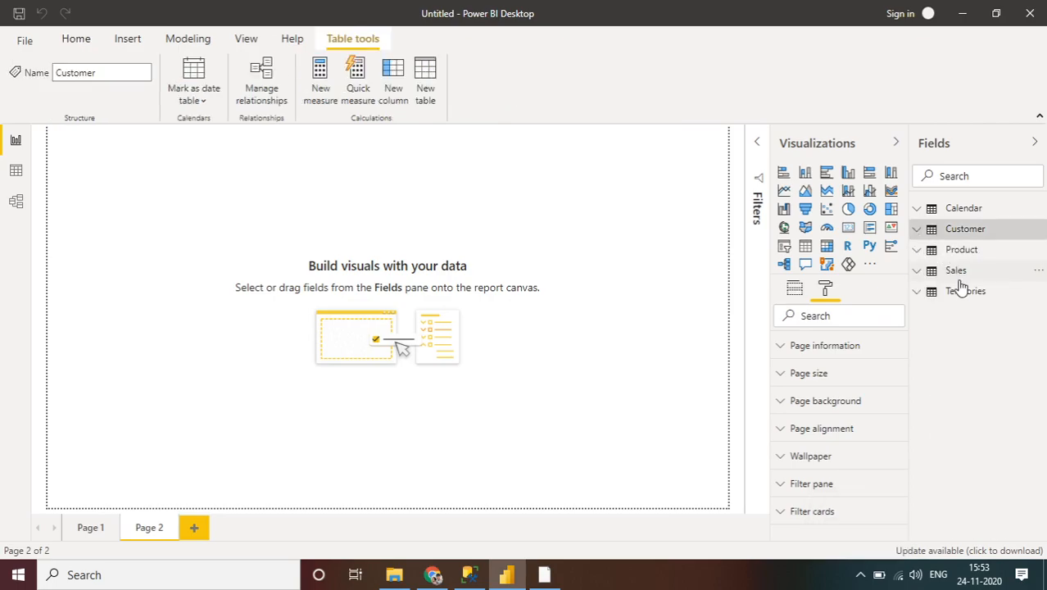
click(918, 250)
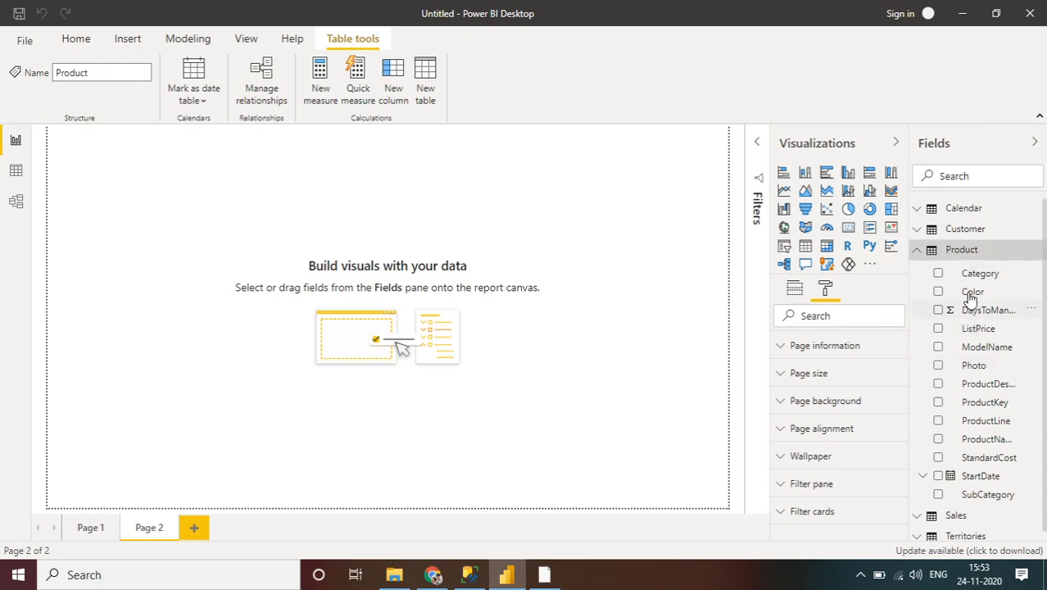
click(917, 251)
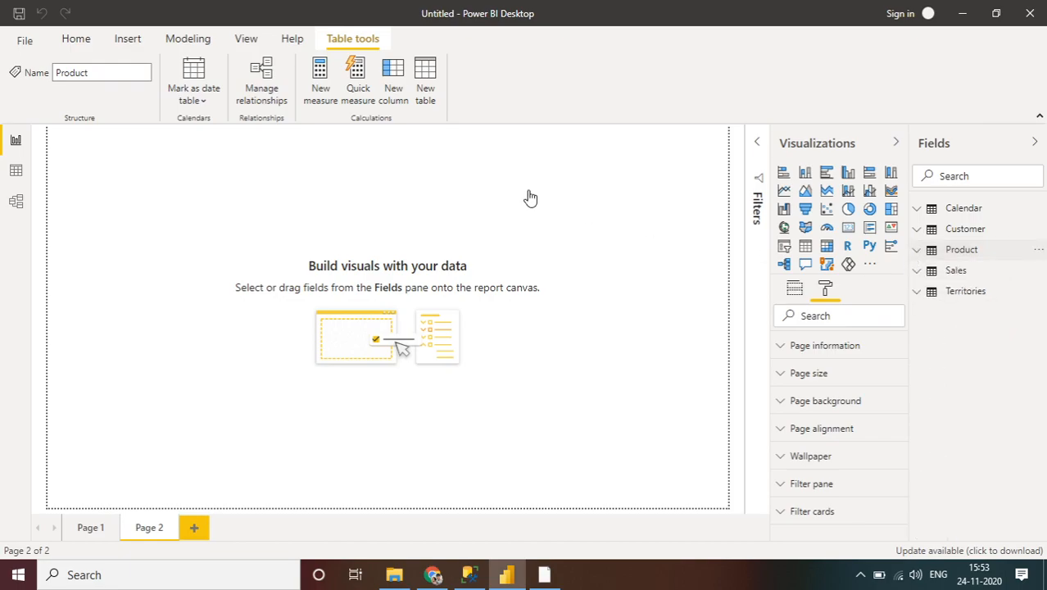
- Examine the rows of the Calendar and Territories tables in Data view, and return to Report view
click(16, 174)
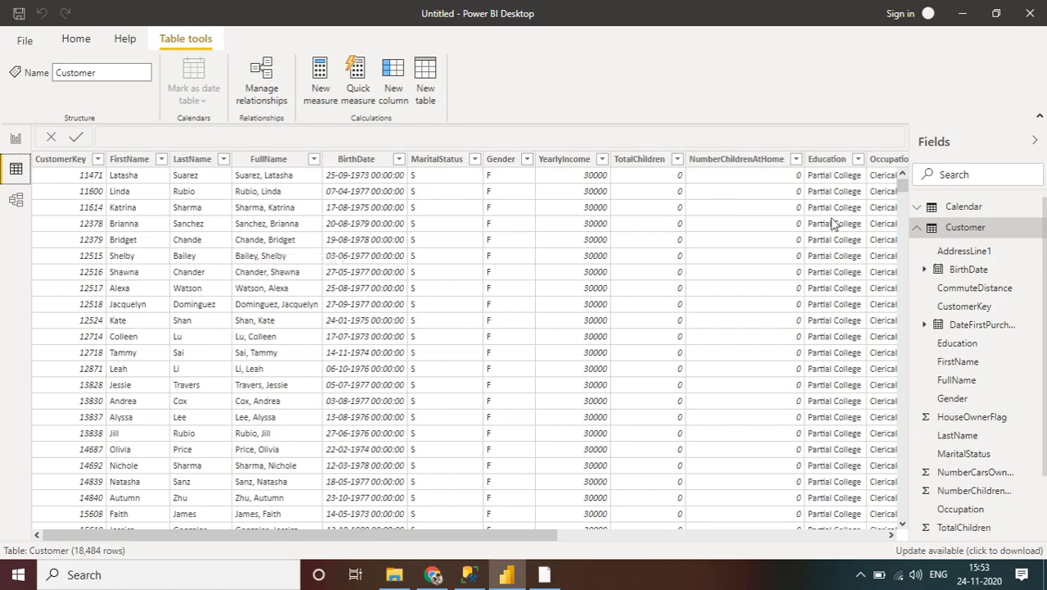
click(919, 210)
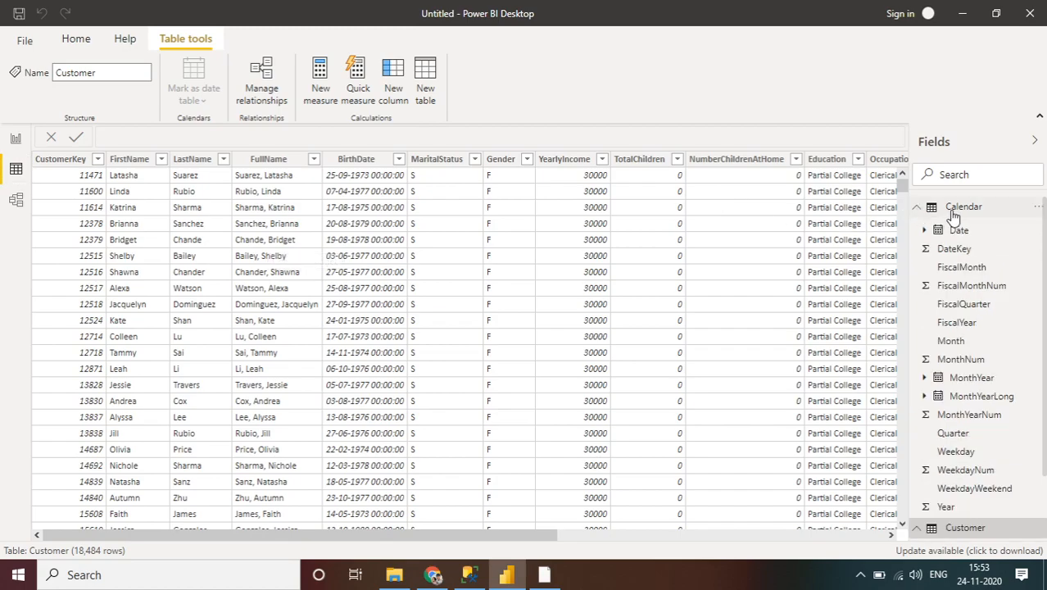
click(956, 213)
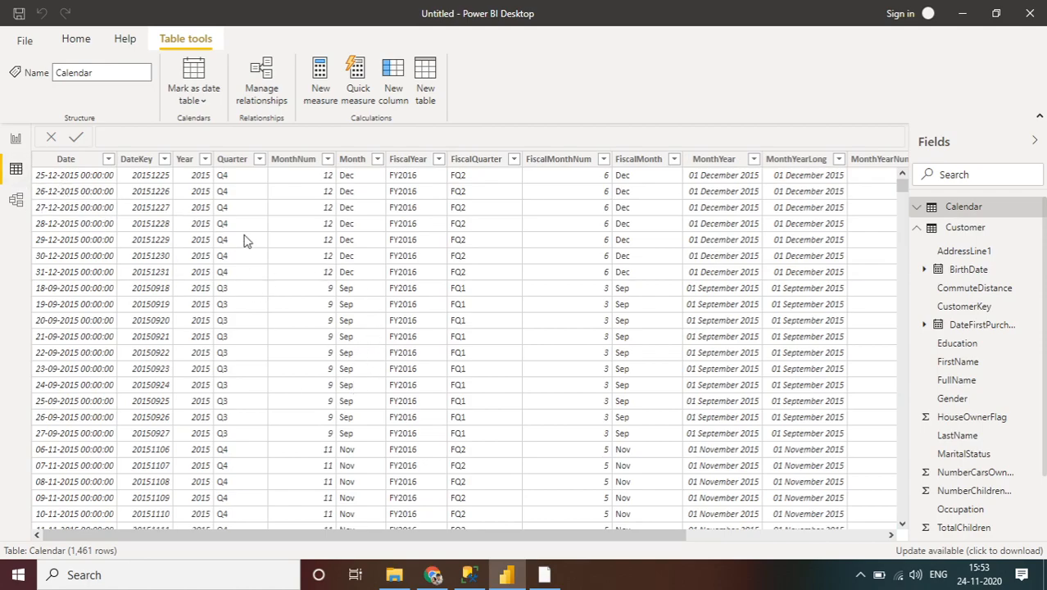
click(918, 228)
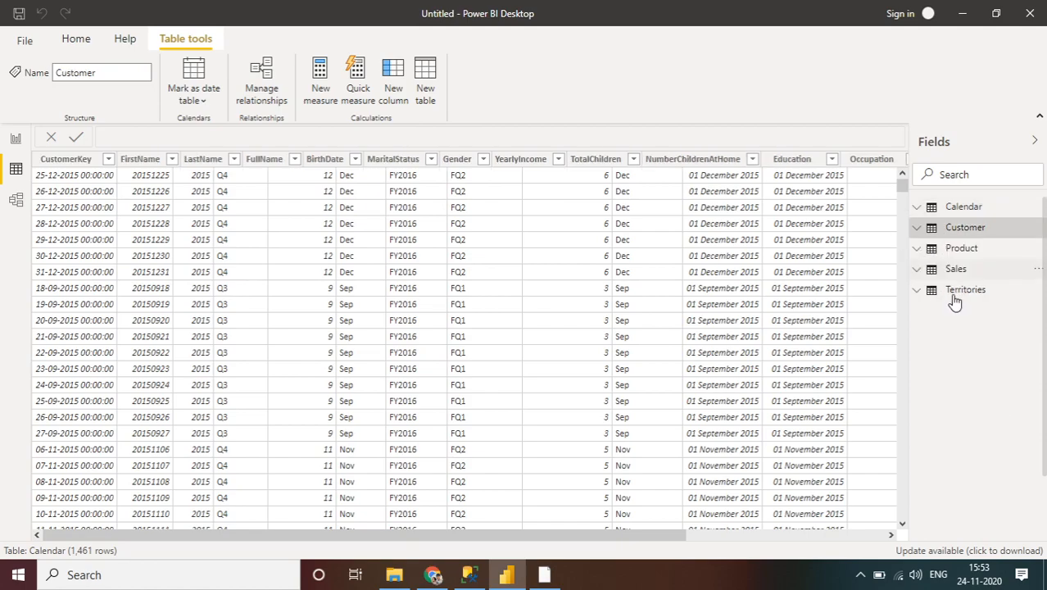
click(956, 298)
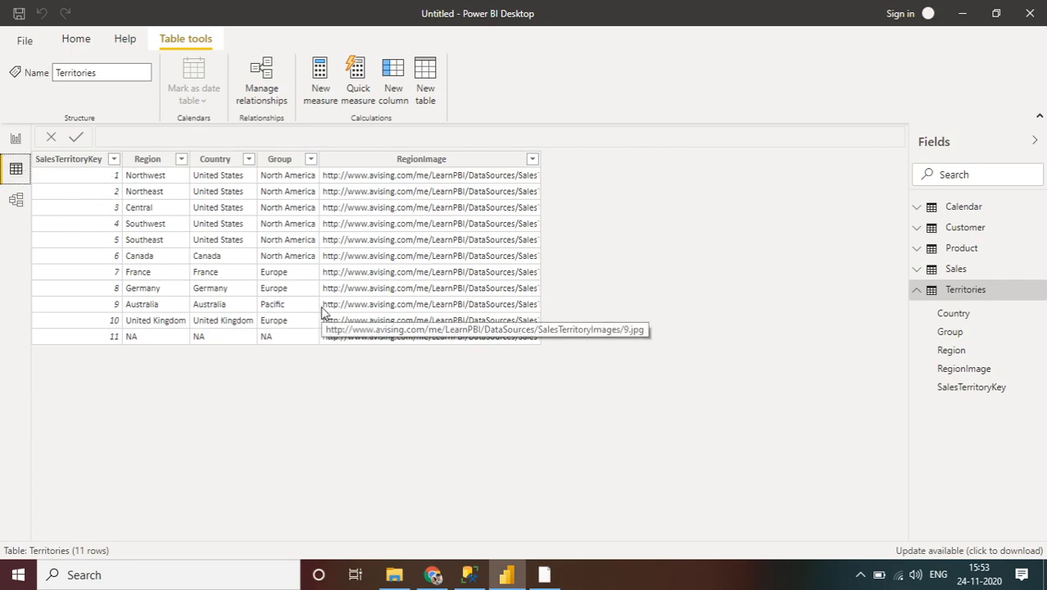
click(917, 292)
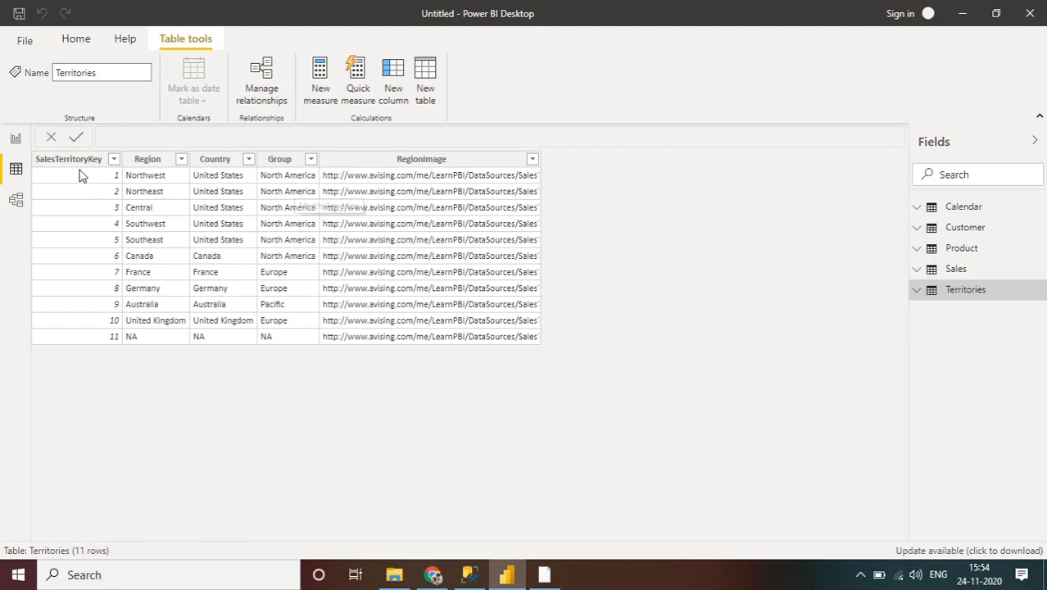
click(18, 141)
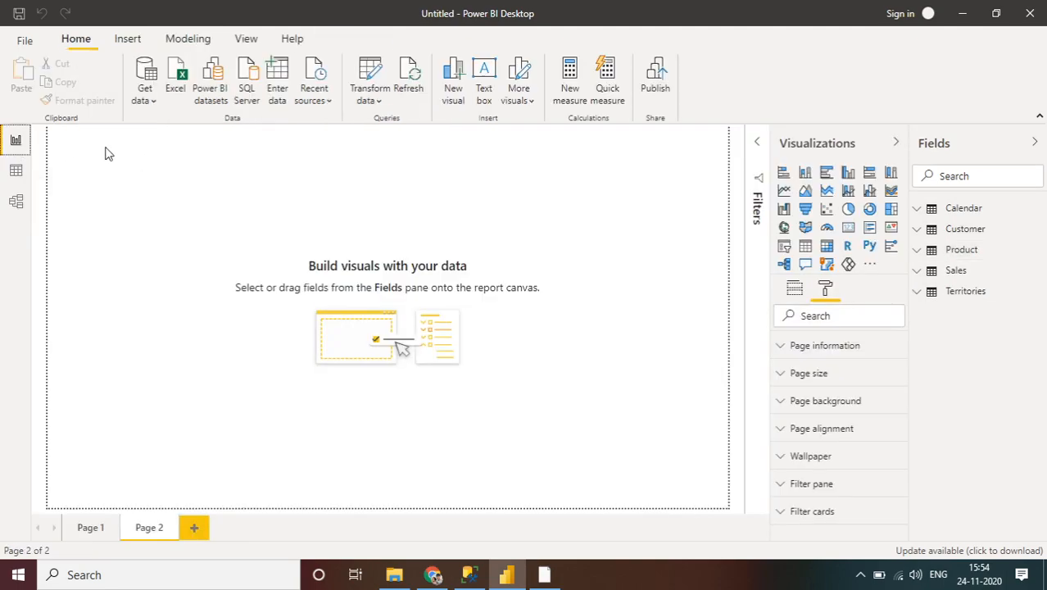
- Start a SQL Server database connection, and switch to SQL Server Management Studio to copy the server name LAPTOP-NG5LE6JG\SS17
click(151, 105)
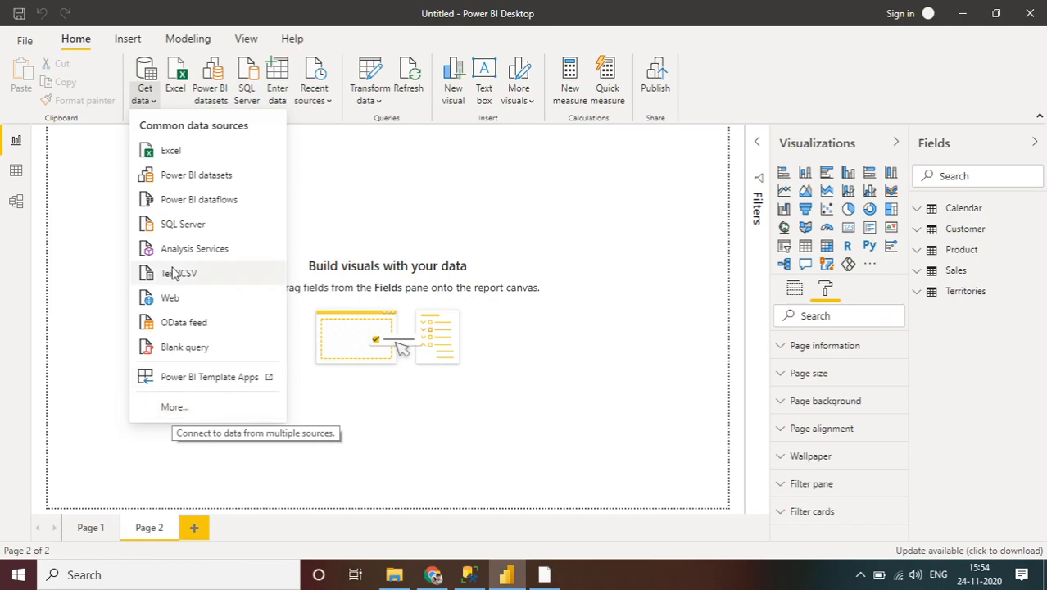
click(171, 229)
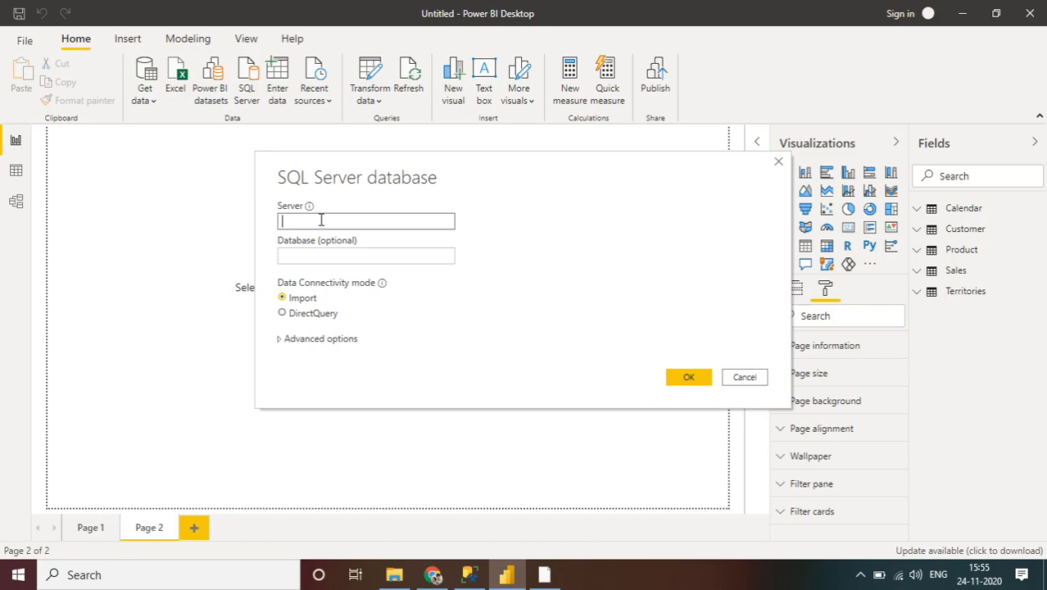
click(469, 578)
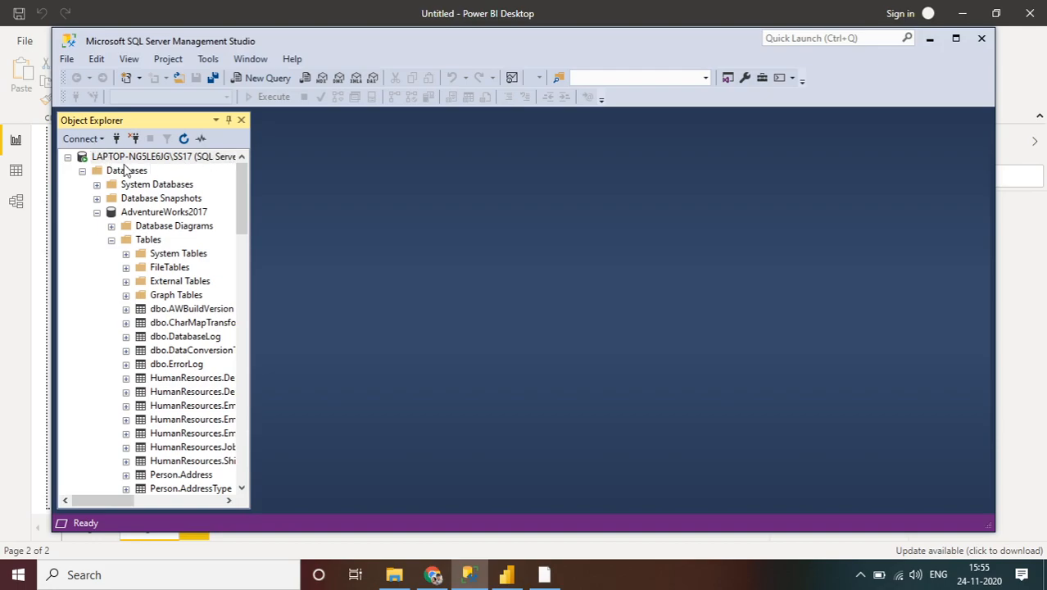
click(183, 158)
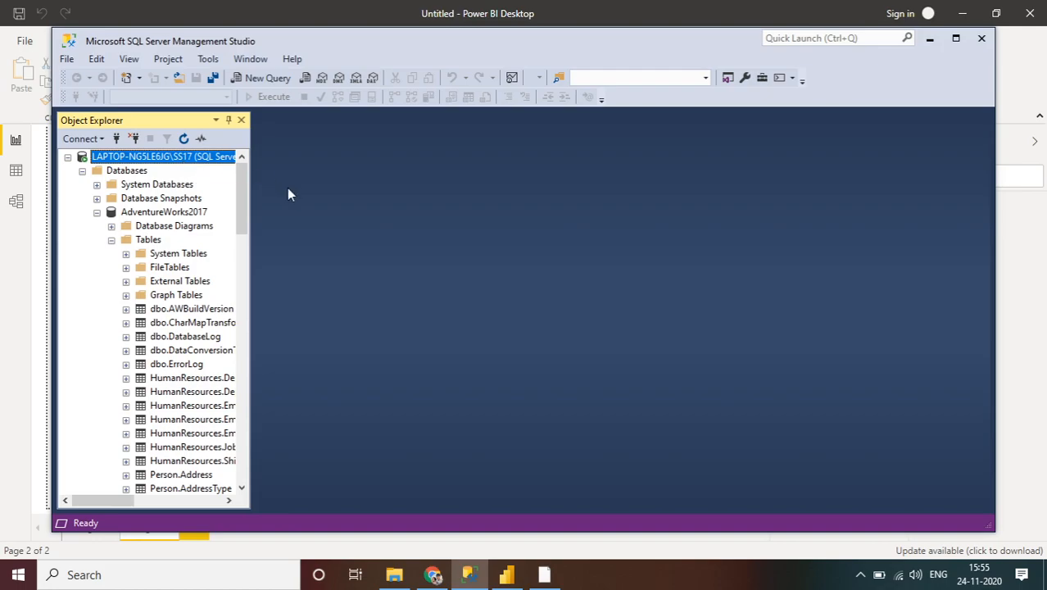
key(XF86MonBrightnessDown)
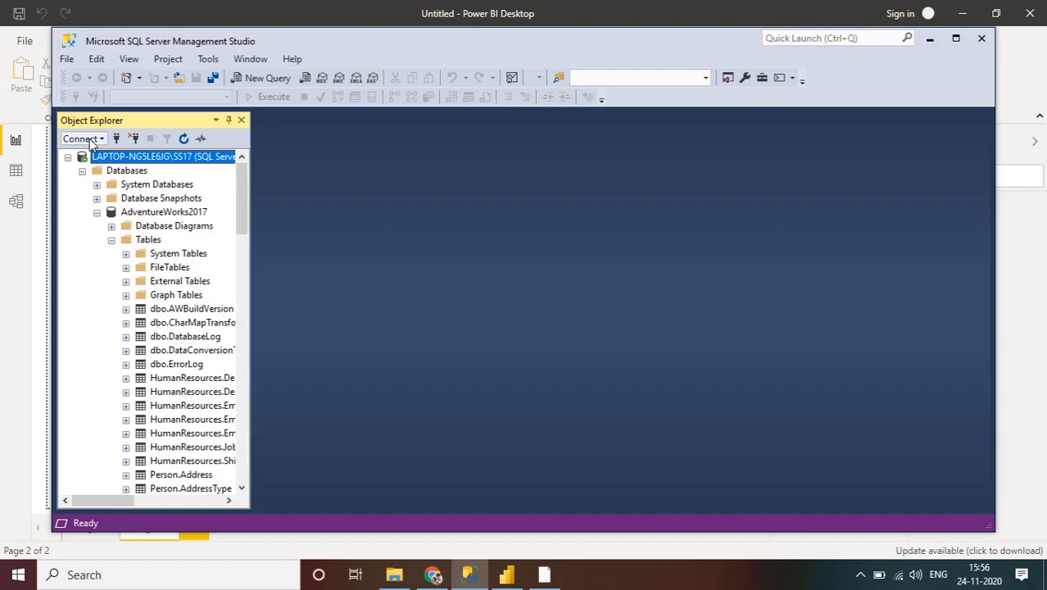
click(82, 139)
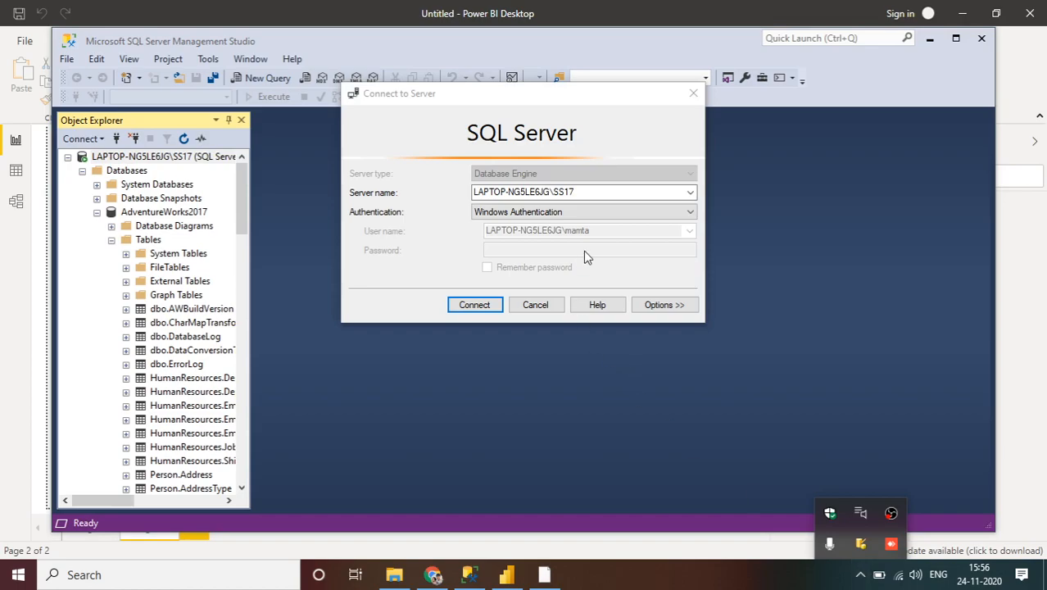
drag(596, 190, 467, 195)
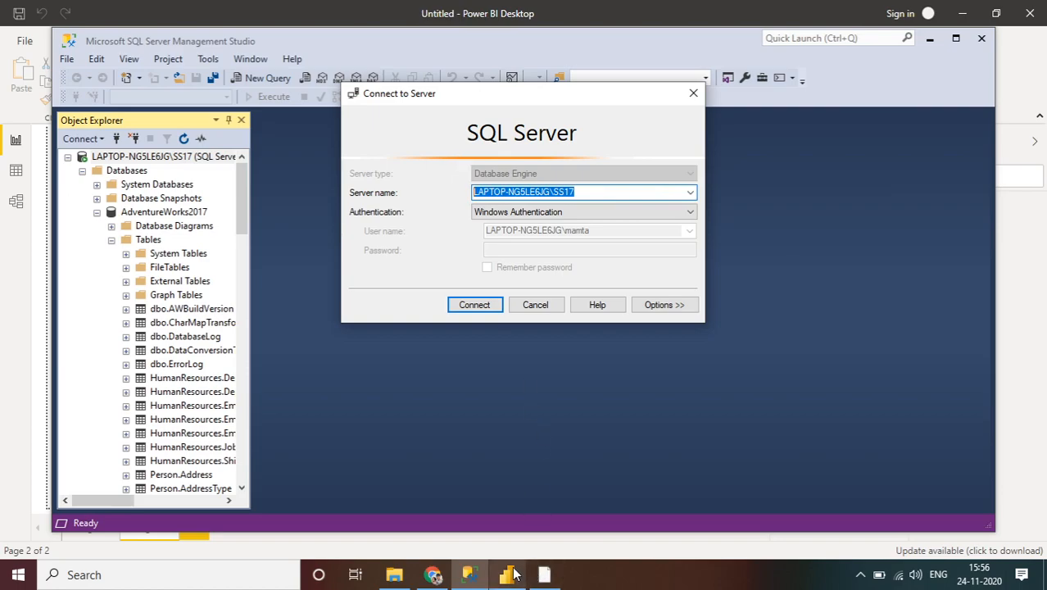
- Back in Power BI Desktop, connect to the server LAPTOP-NG5LE6JG\SS17 in Import mode, leaving the optional database name blank
mouse_move(513, 574)
click(508, 513)
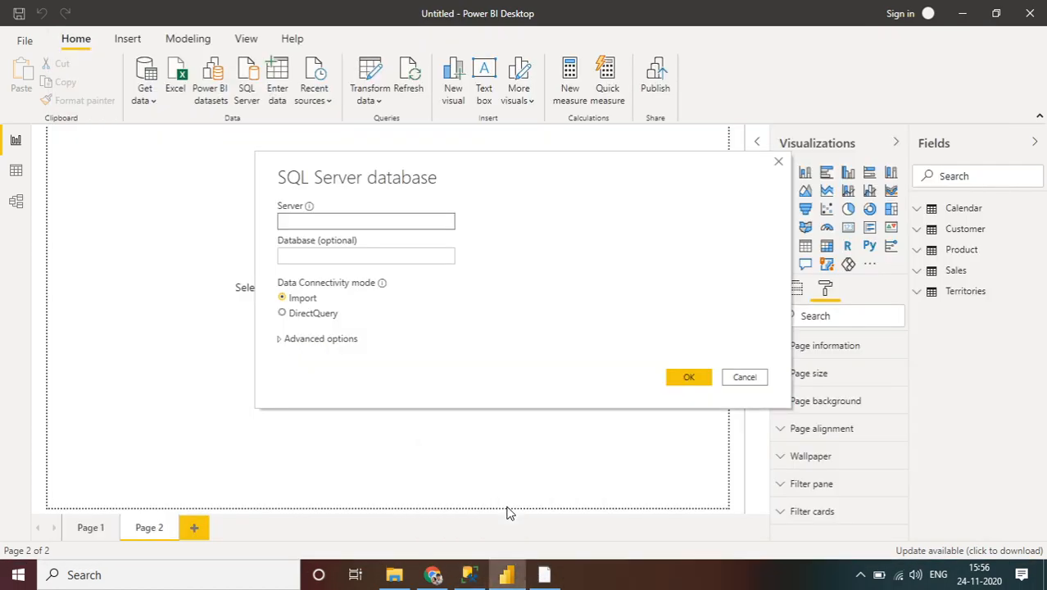
click(346, 222)
text(LAPTOP-NG5LE0UG\SS17)
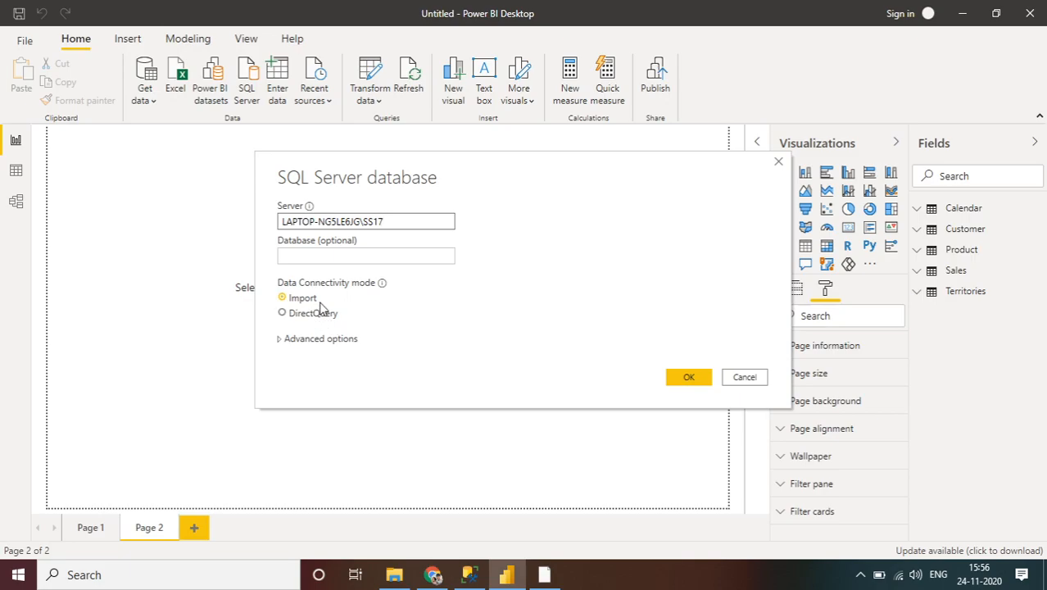
click(334, 256)
click(302, 255)
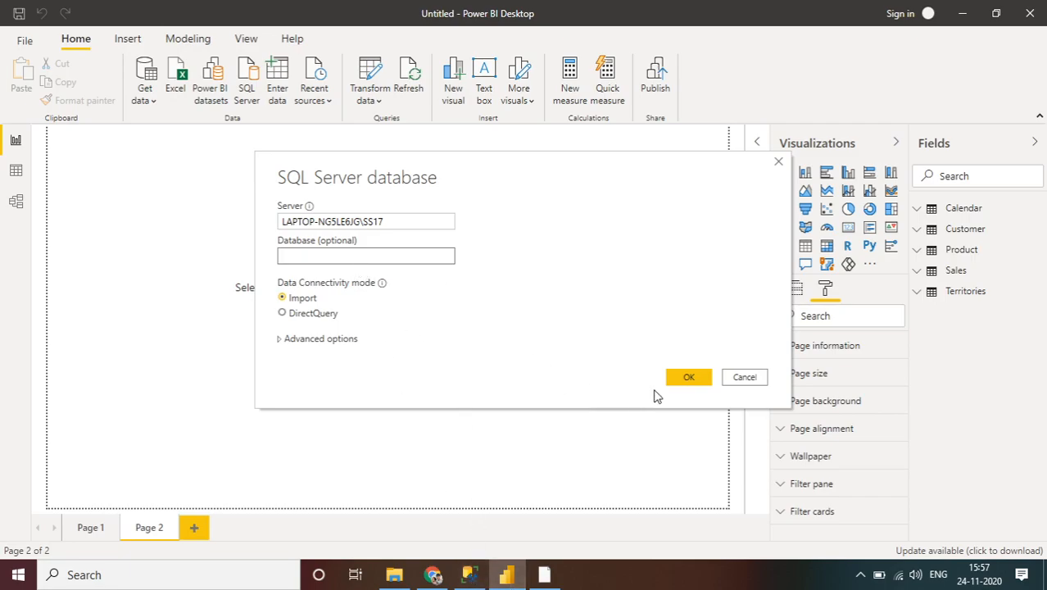
click(691, 380)
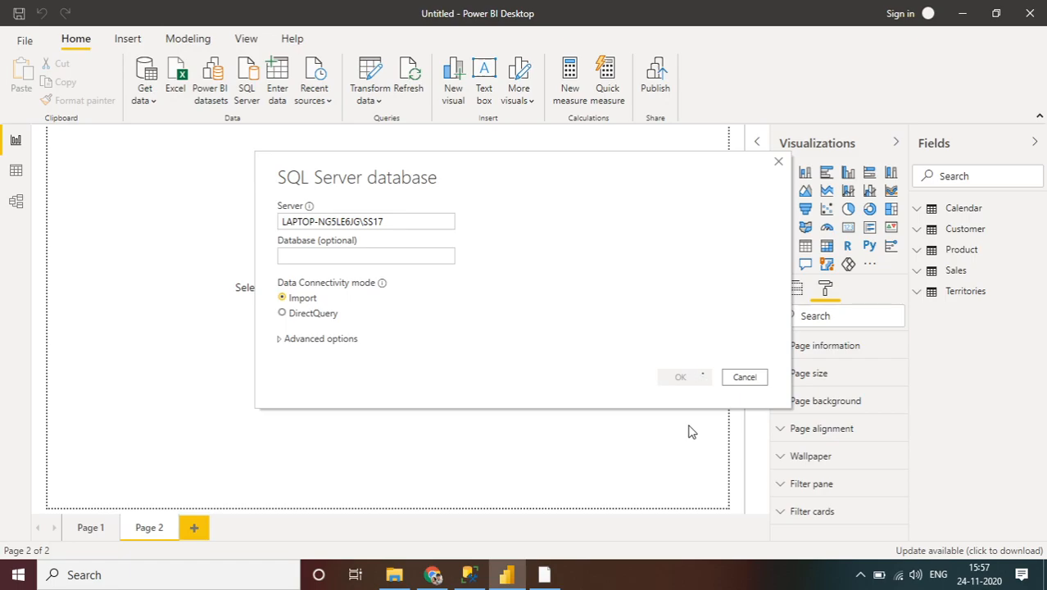
click(860, 576)
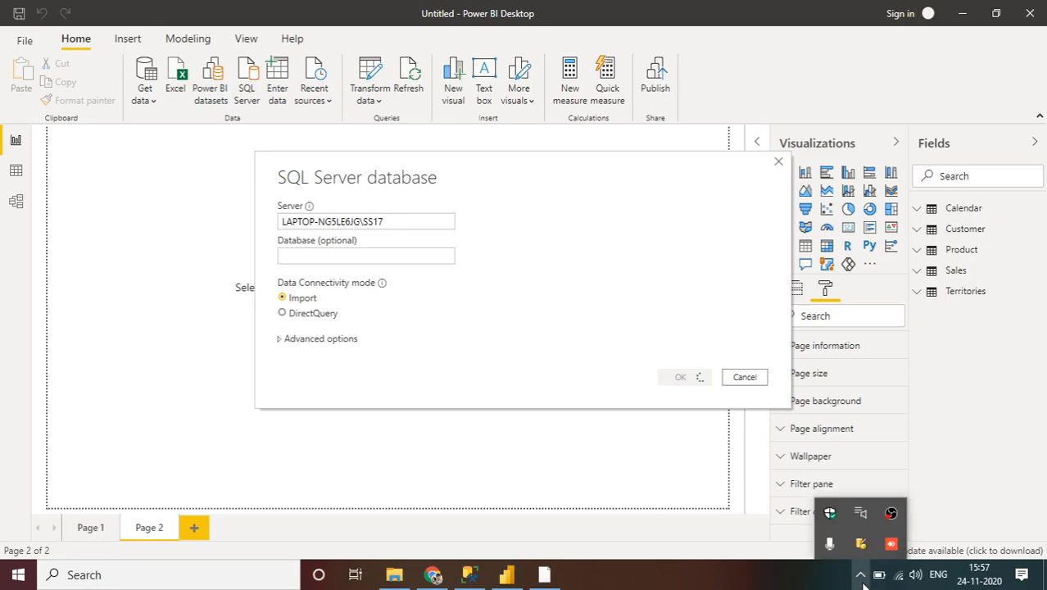
click(860, 576)
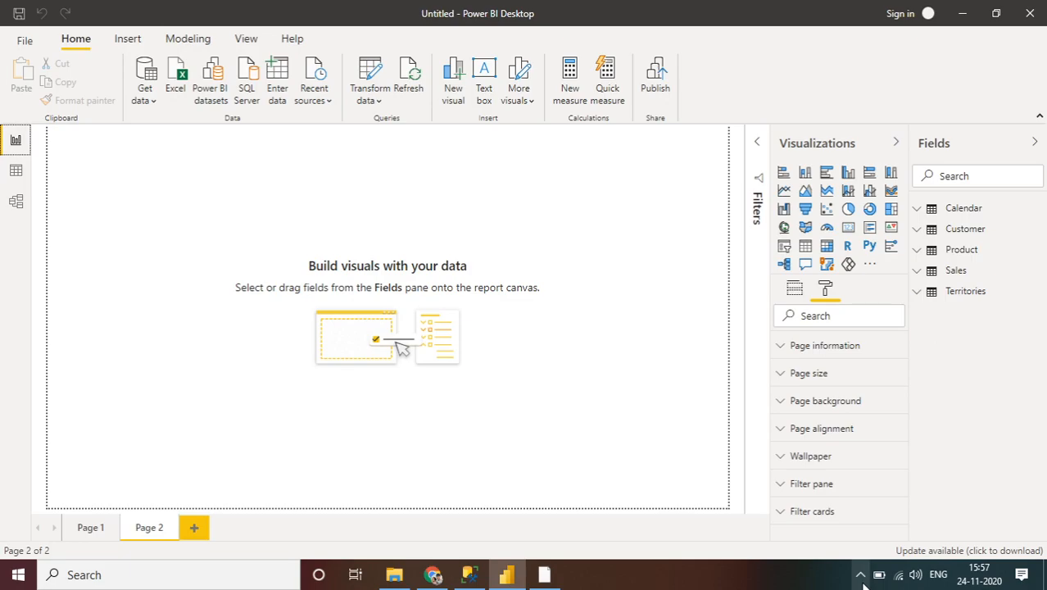
click(863, 580)
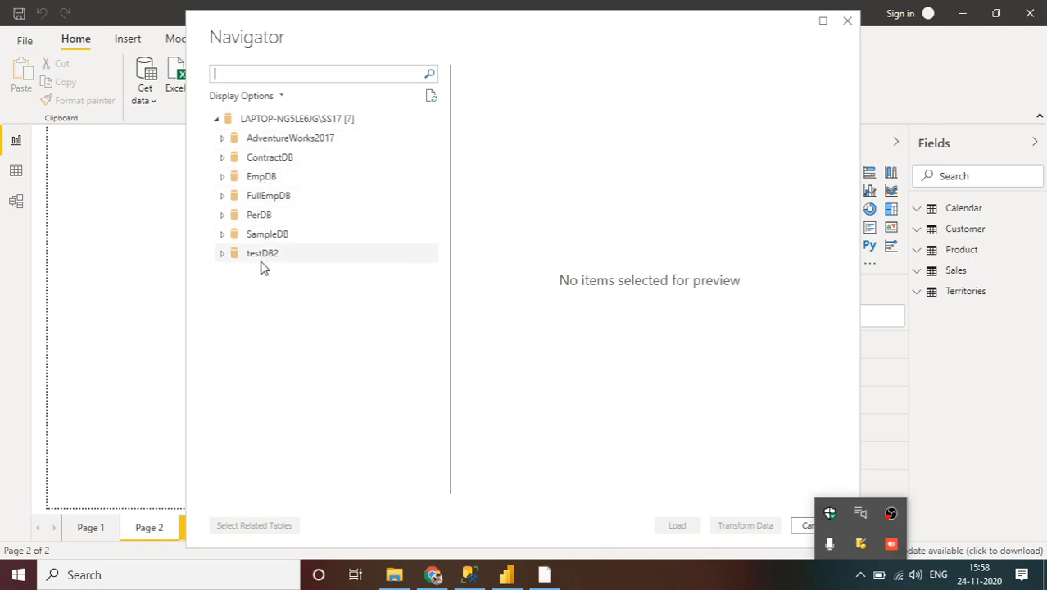
- Expand the AdventureWorks2017 database and select its HumanResources.Employee table for import
click(264, 144)
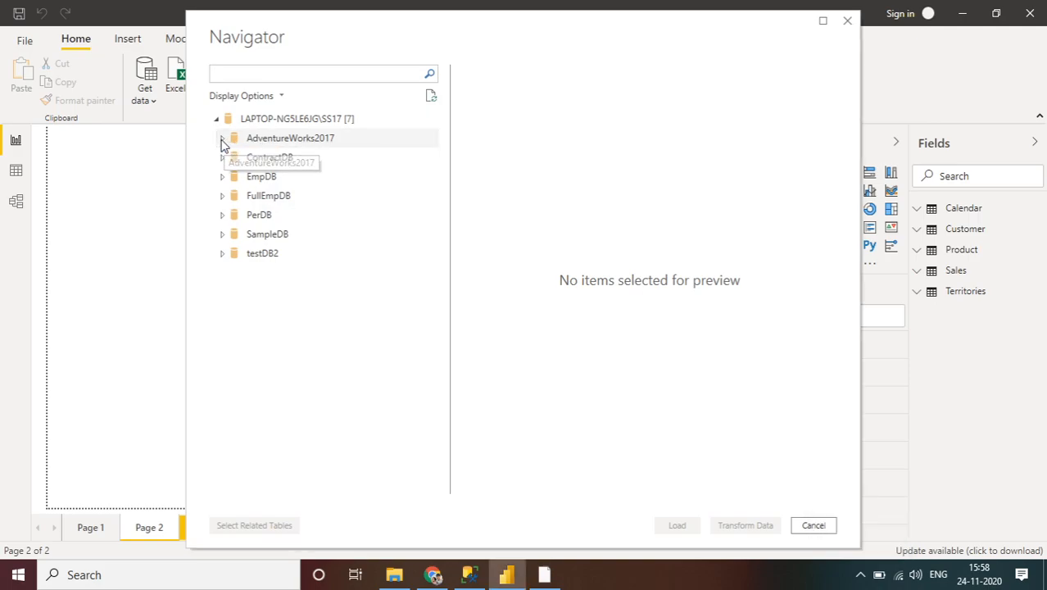
click(222, 139)
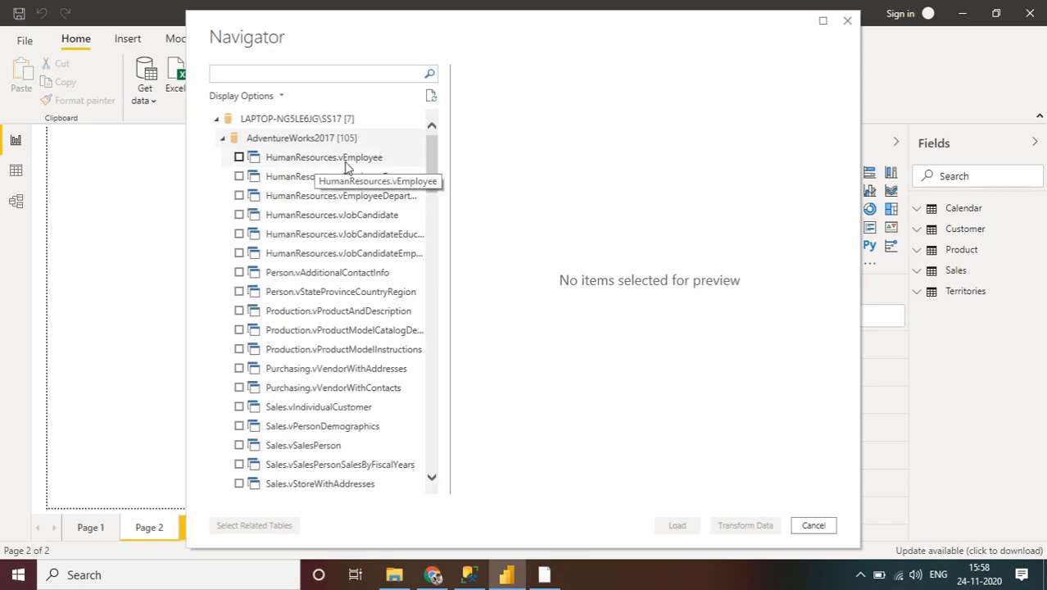
drag(428, 166, 426, 245)
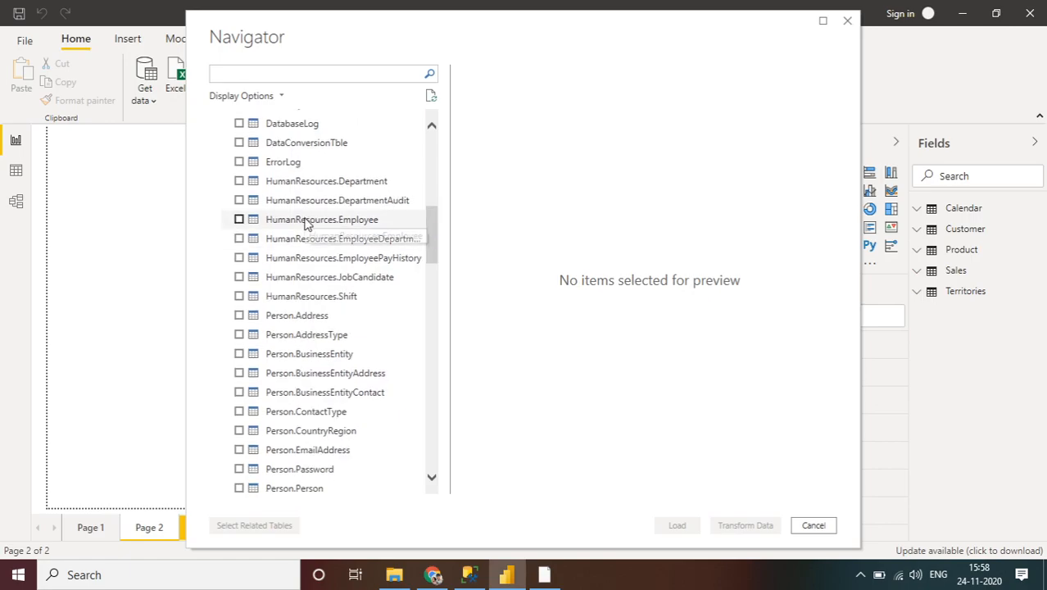
click(241, 221)
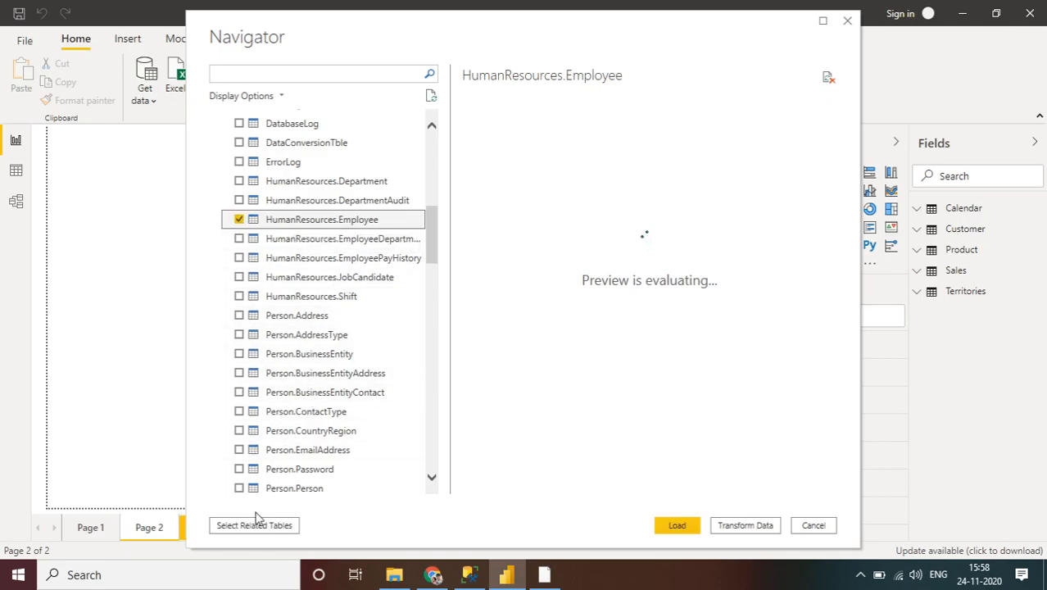
- Preview the Person.Person table and look through its columns up to rowguid
click(239, 489)
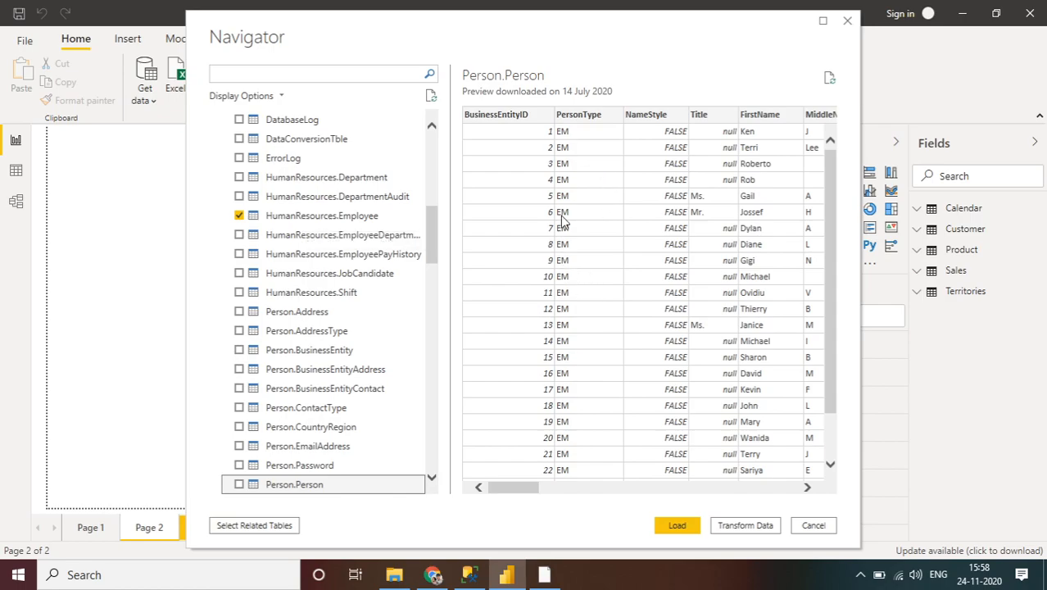
drag(507, 490, 569, 495)
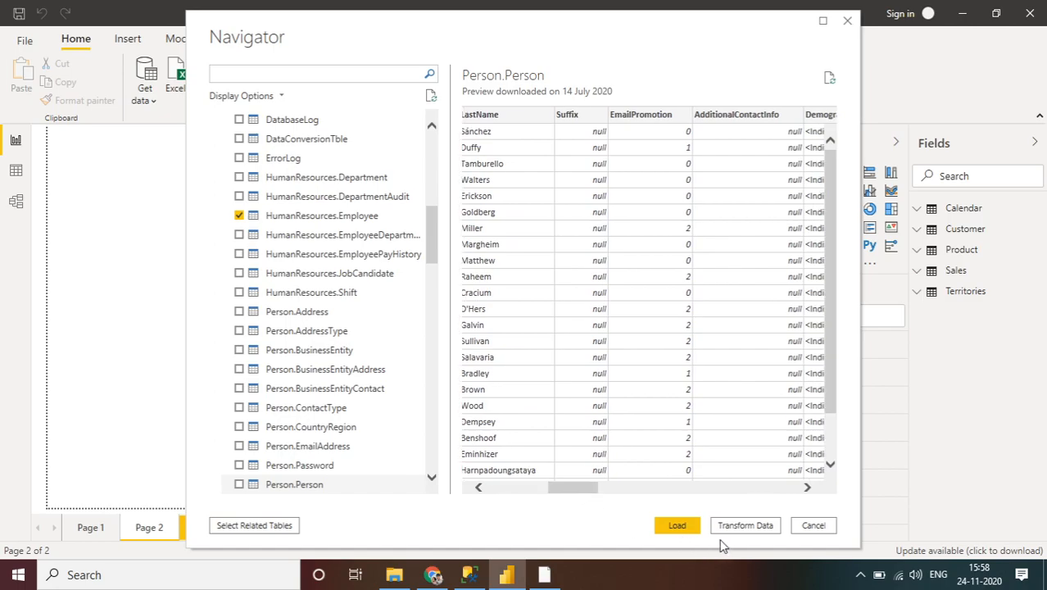
drag(594, 490, 599, 490)
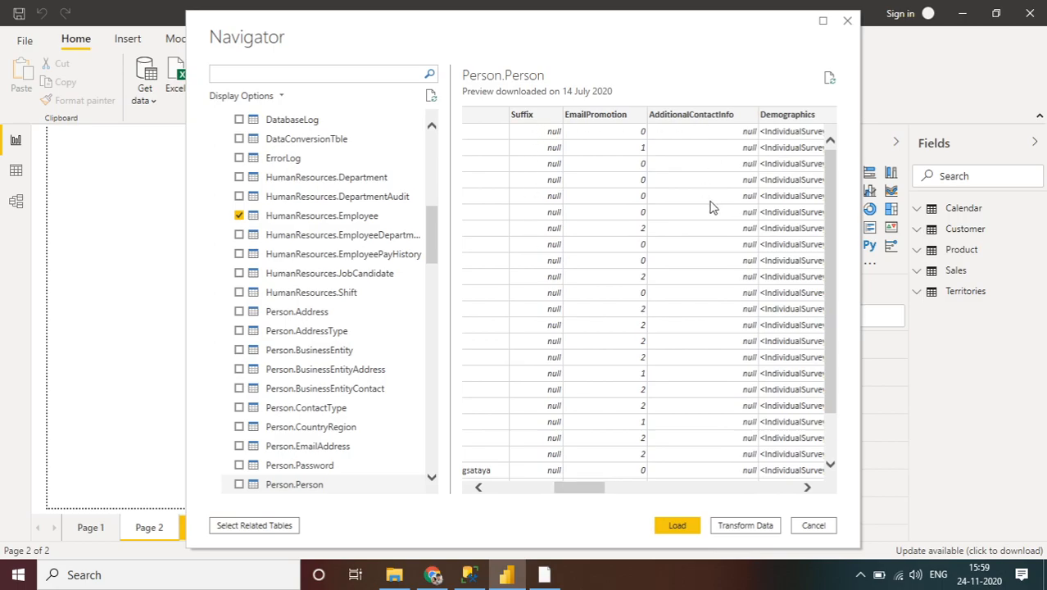
drag(573, 486, 617, 500)
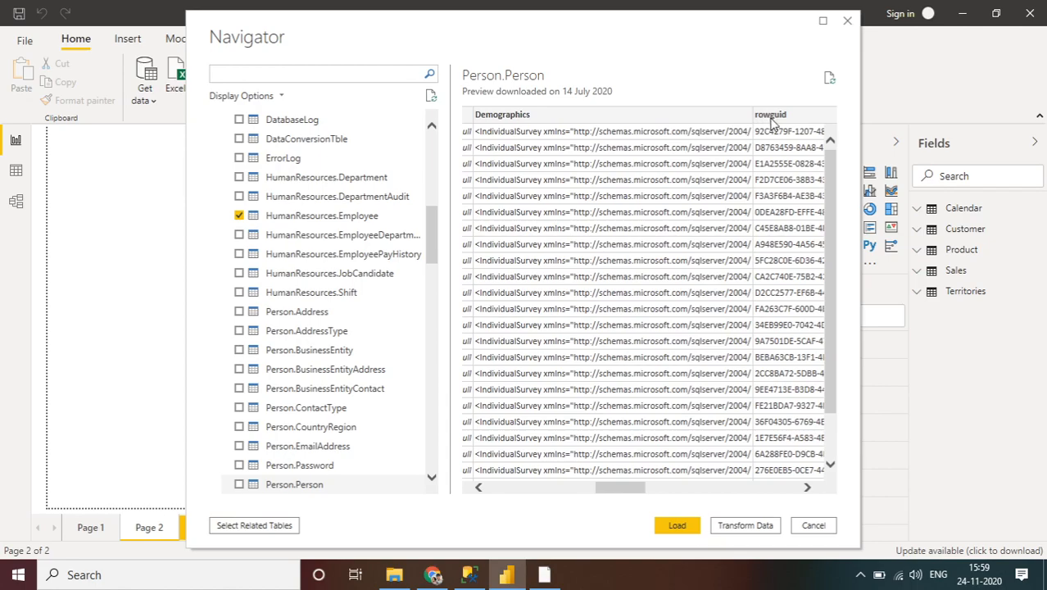
drag(601, 486, 630, 498)
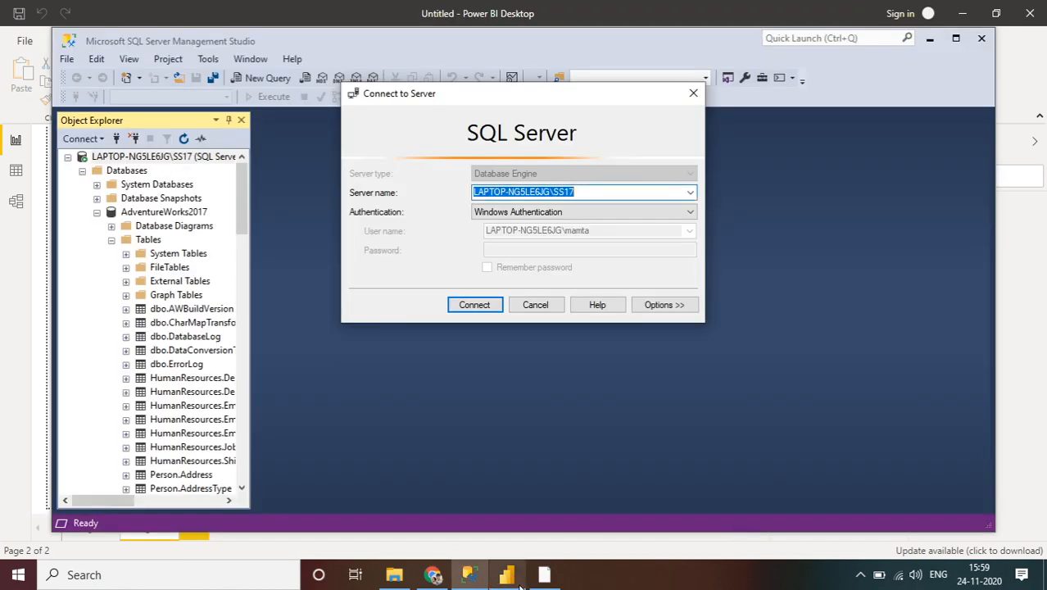
click(546, 581)
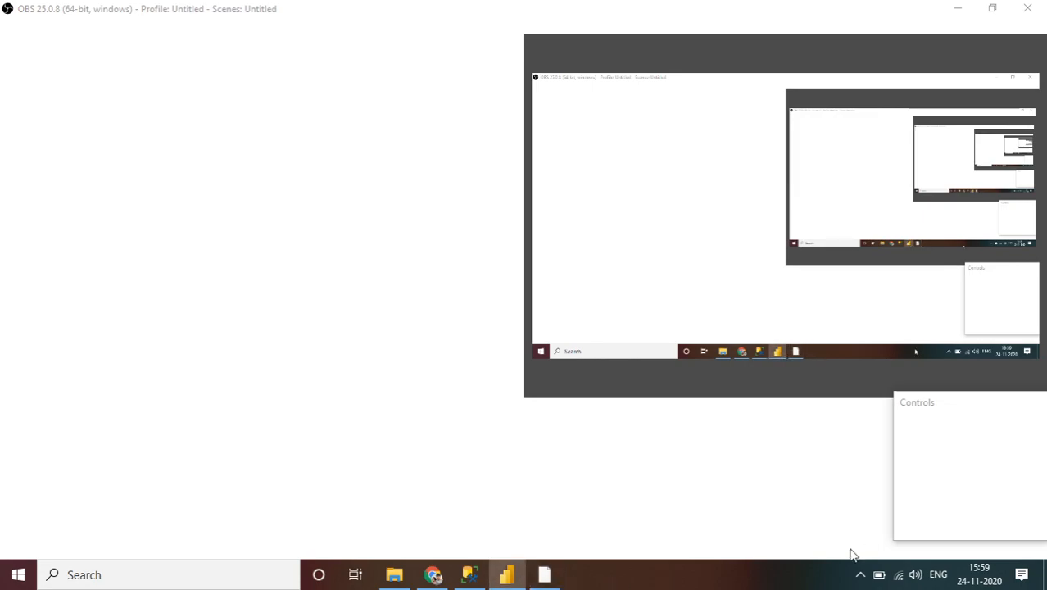
click(860, 575)
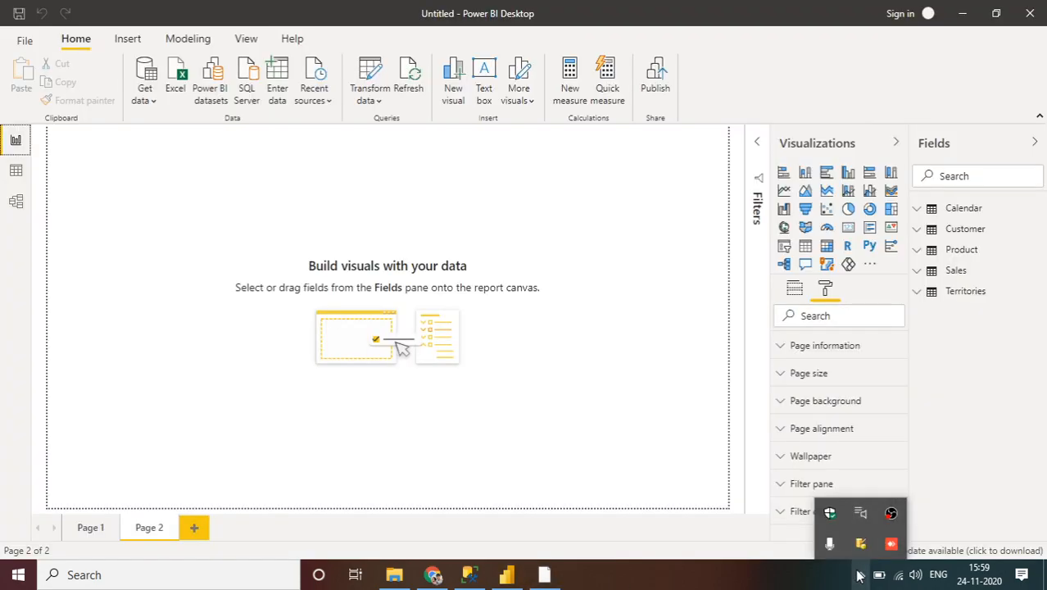
mouse_move(517, 582)
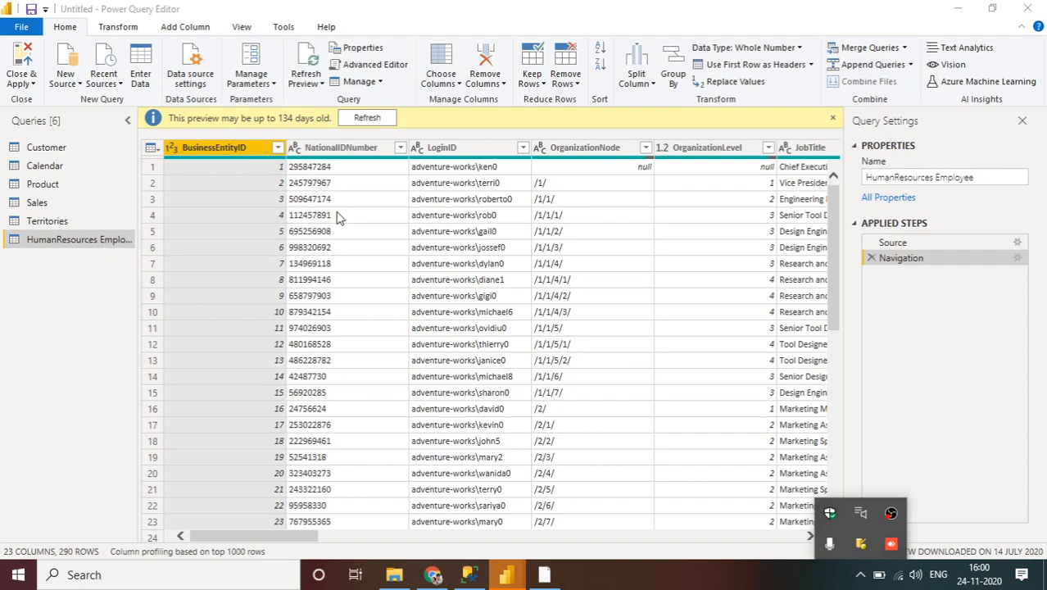
- Remove the LoginID and OrganizationNode columns from the HumanResources Employee query
click(342, 153)
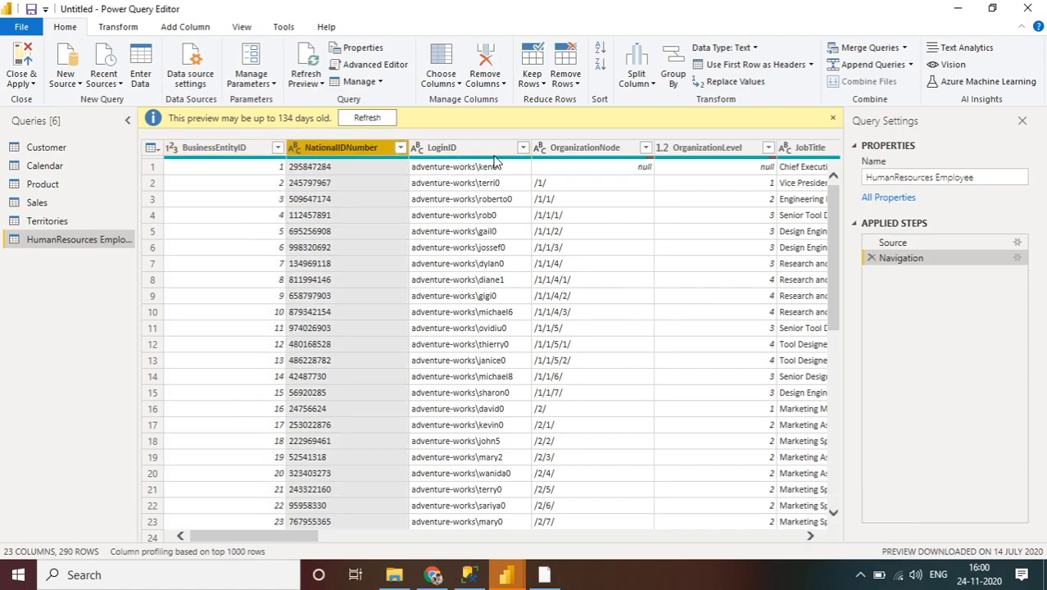
click(488, 152)
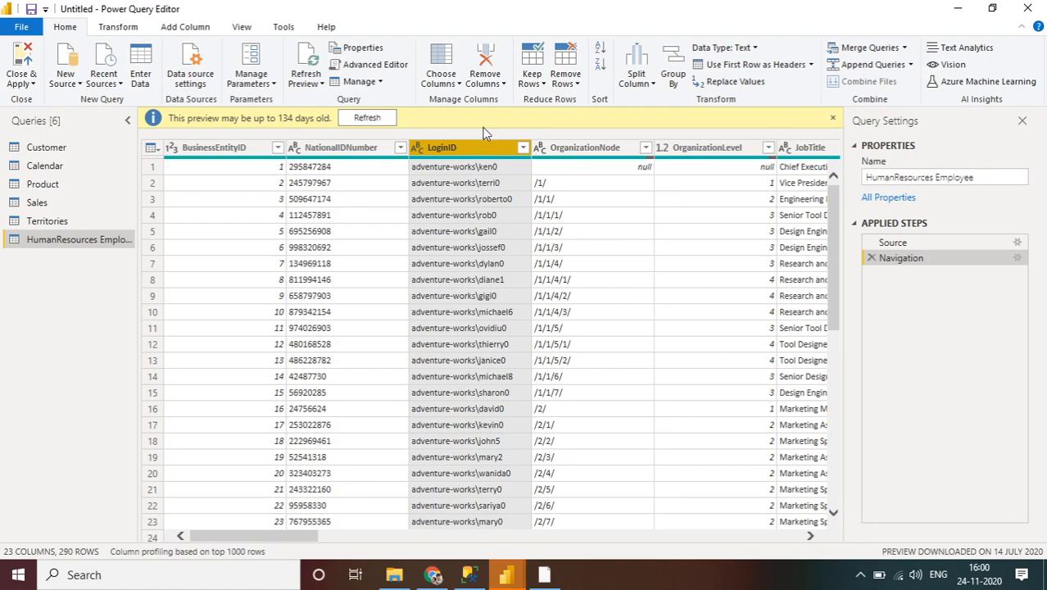
click(486, 83)
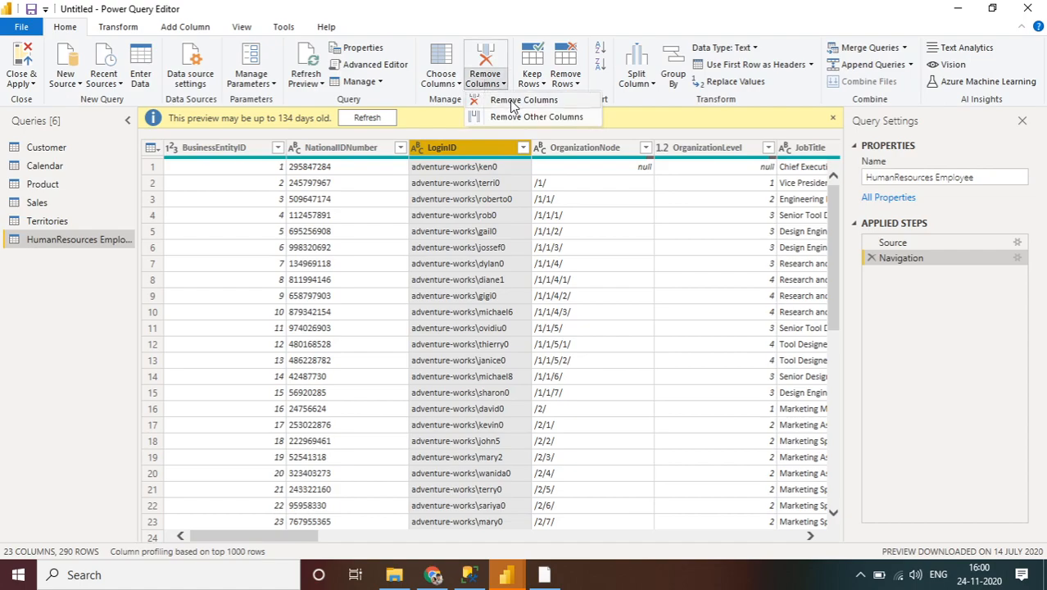
click(509, 100)
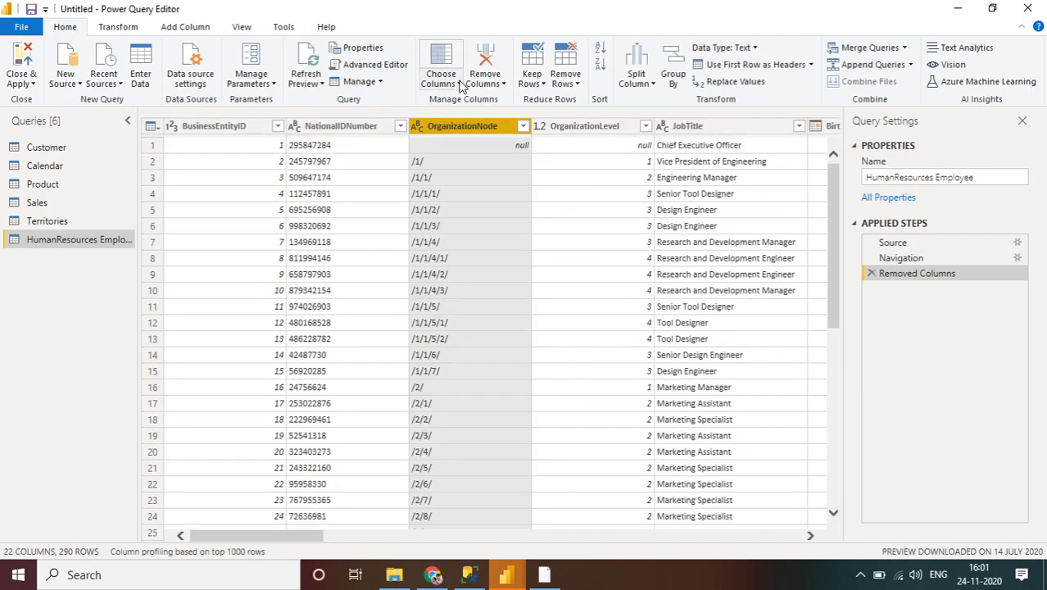
click(490, 74)
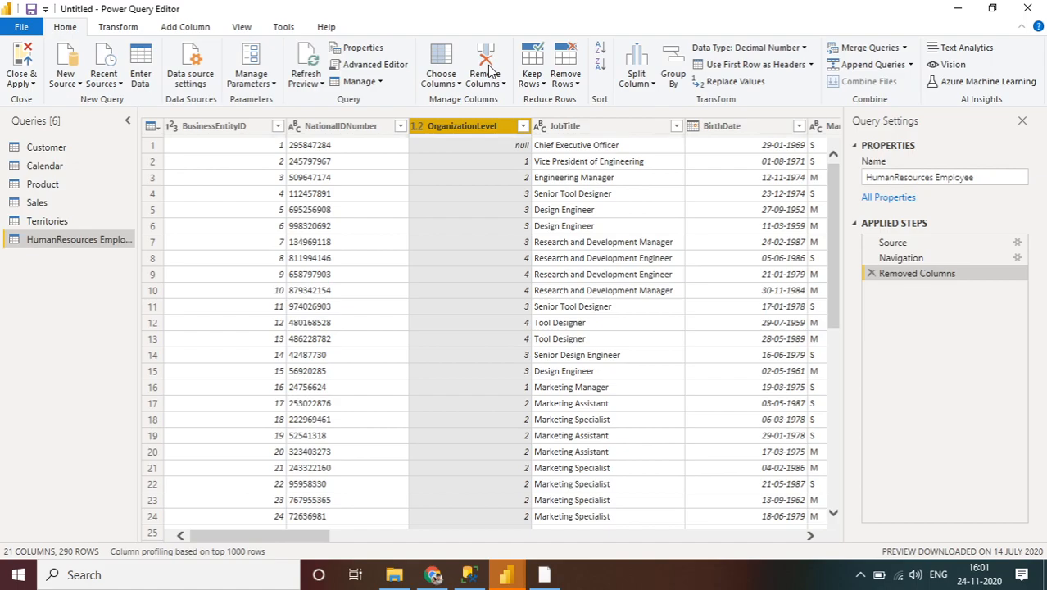
- Remove the rowguid column from the HumanResources Employee query
click(811, 536)
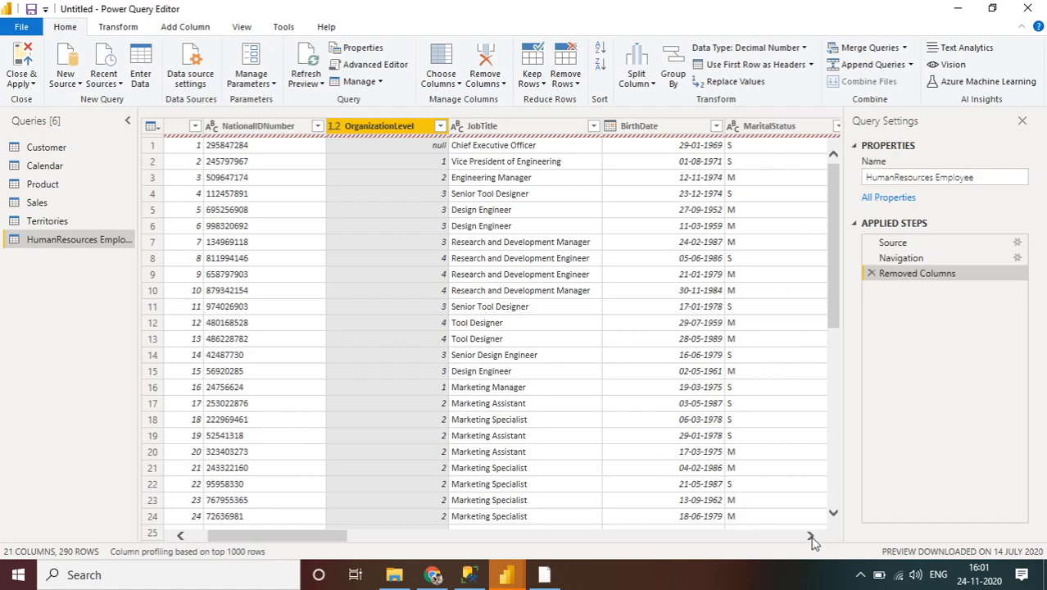
click(811, 536)
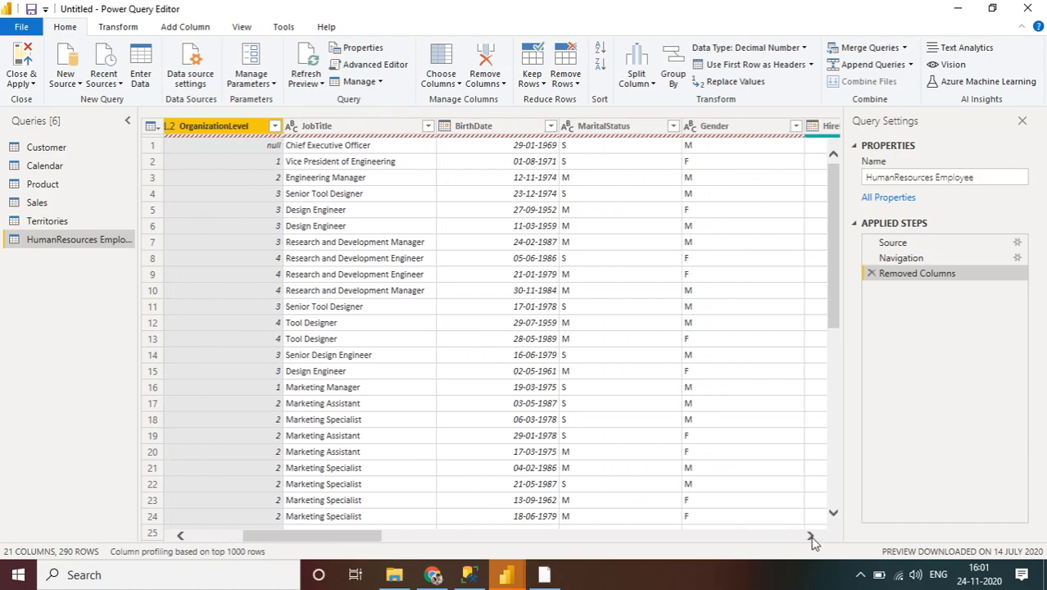
click(811, 536)
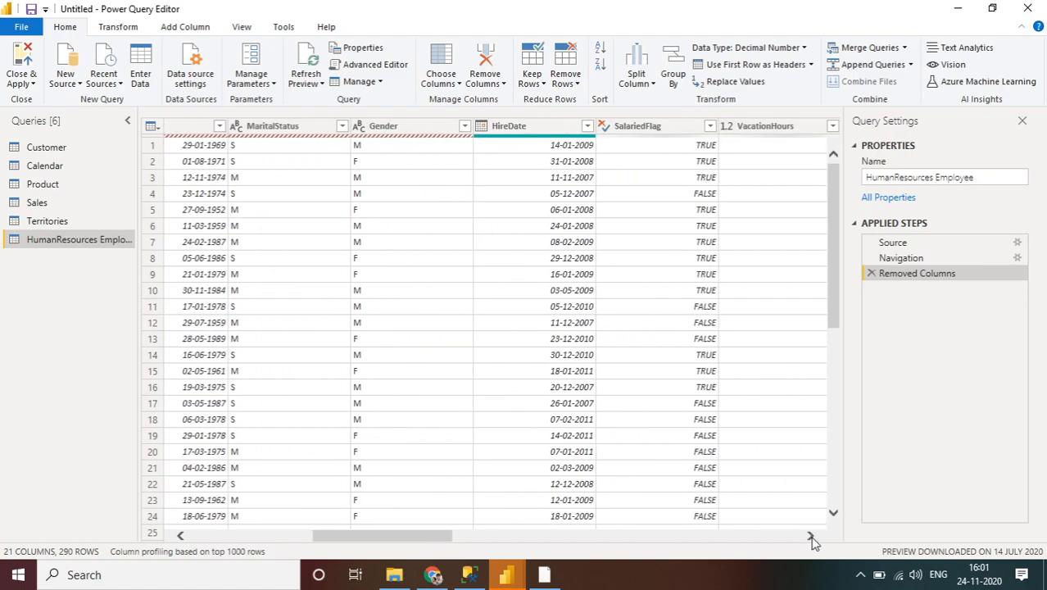
click(811, 536)
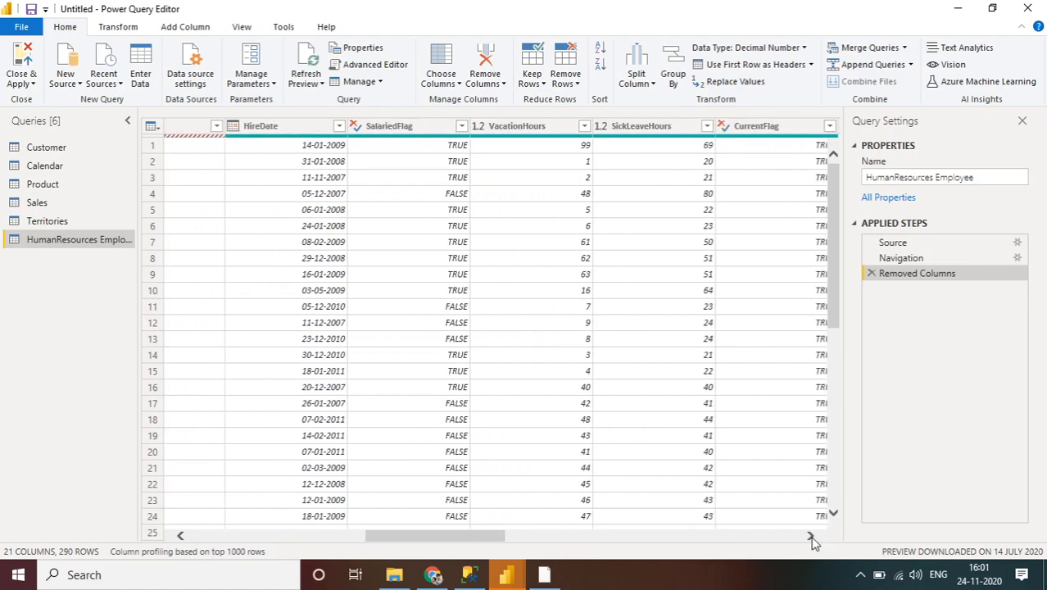
click(810, 536)
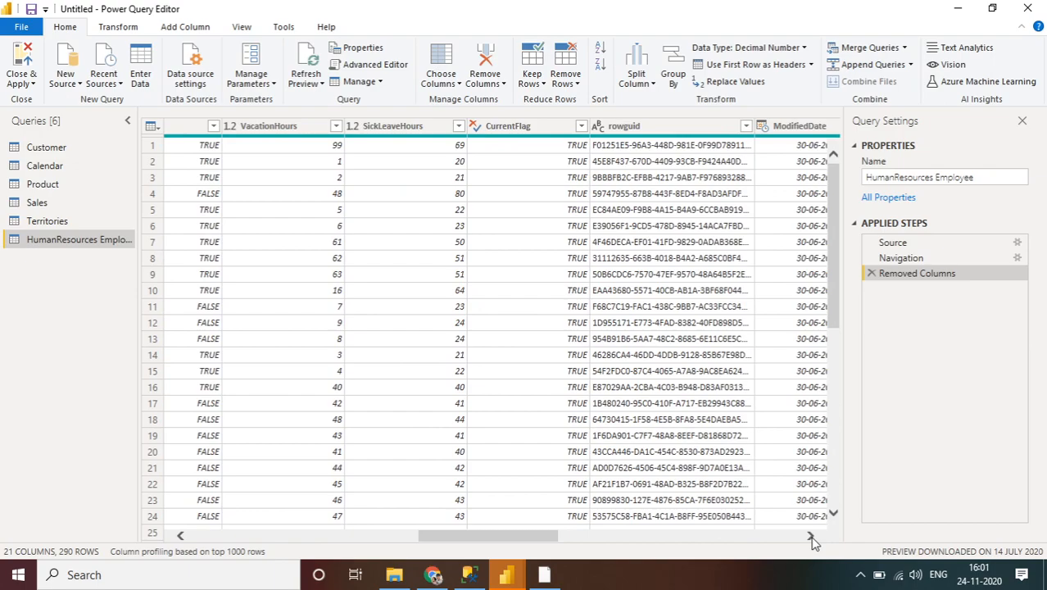
click(627, 127)
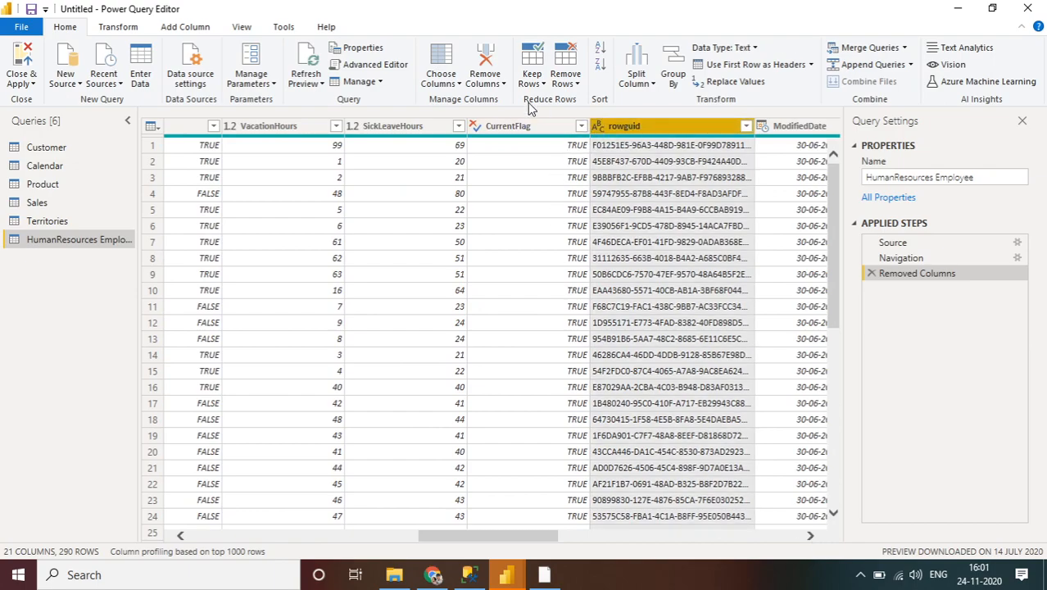
click(490, 64)
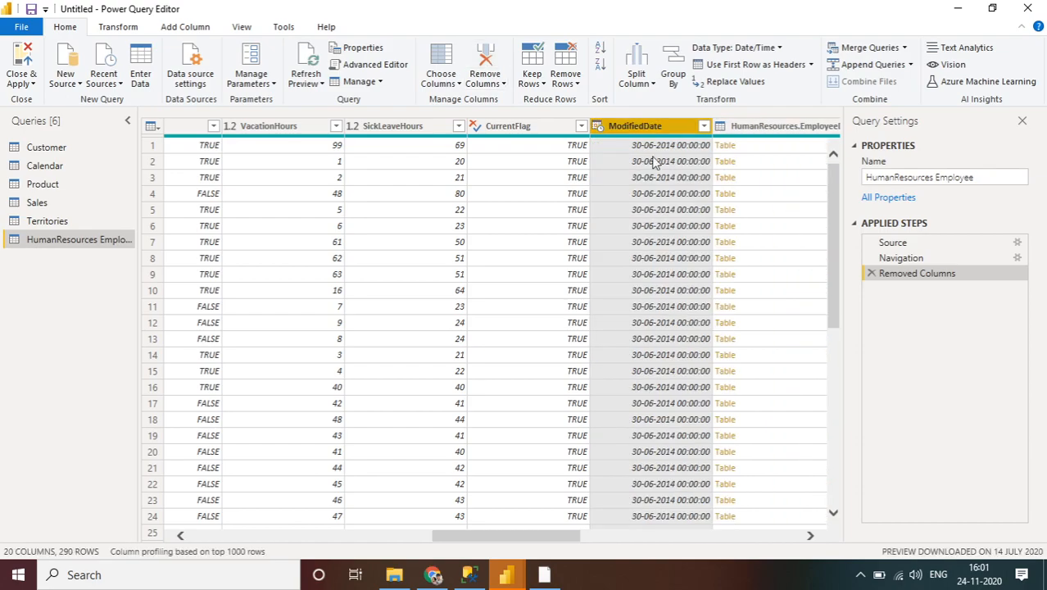
- Remove the HumanResources.EmployeeDepartmentHistory column that follows ModifiedDate
click(810, 537)
click(810, 537)
click(810, 537)
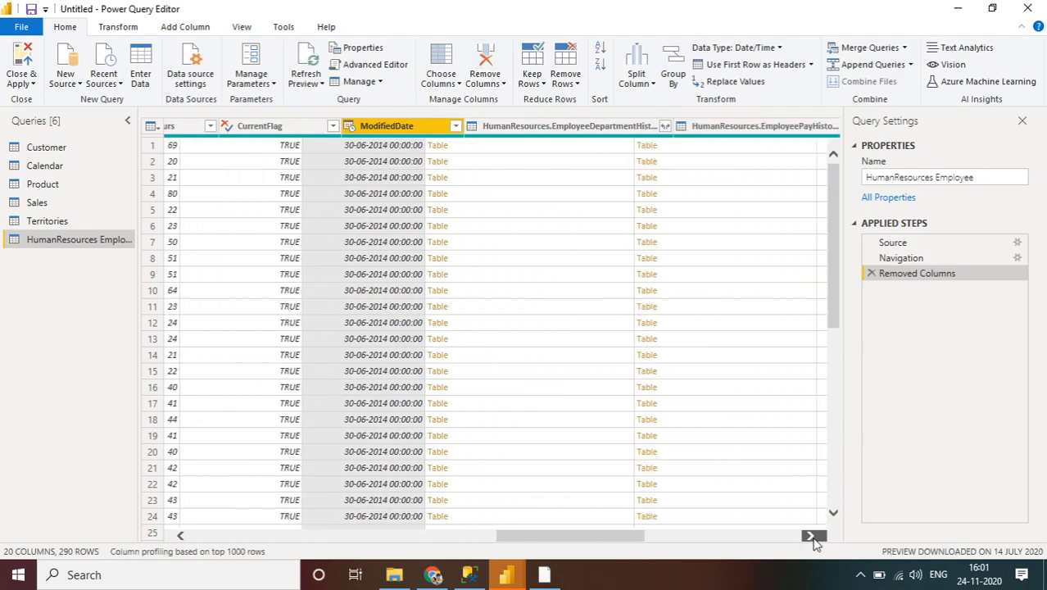
click(810, 536)
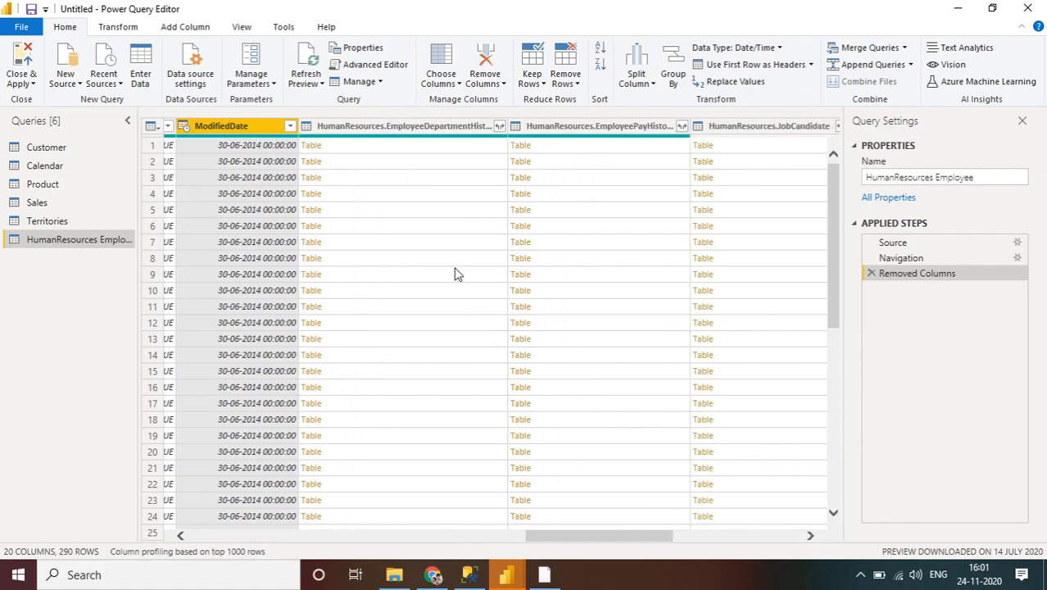
click(444, 129)
click(488, 63)
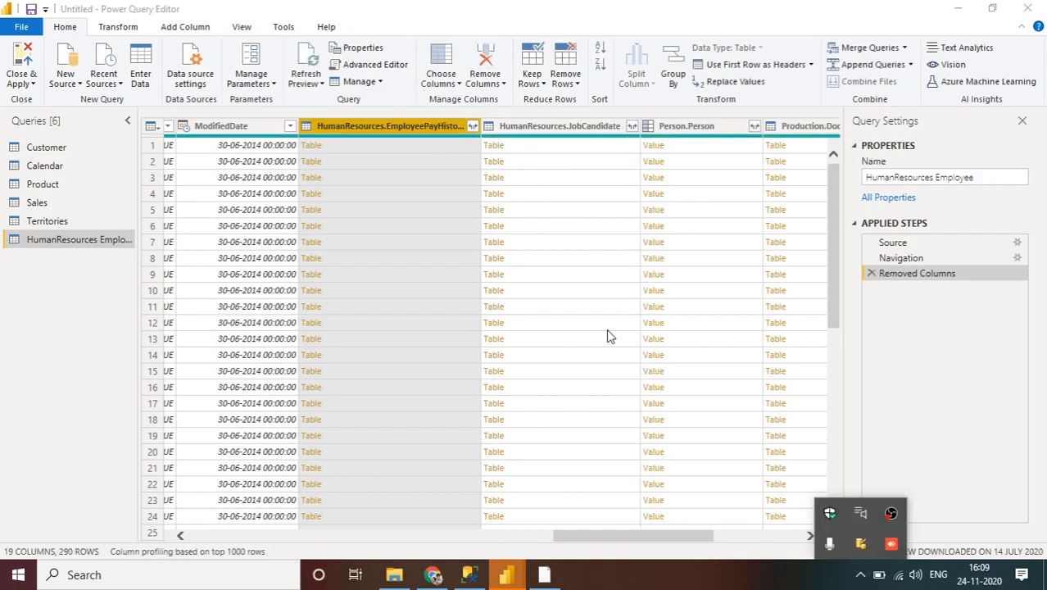
- Remove the HumanResources.EmployeePayHistory and HumanResources.JobCandidate columns from the employee query
click(425, 131)
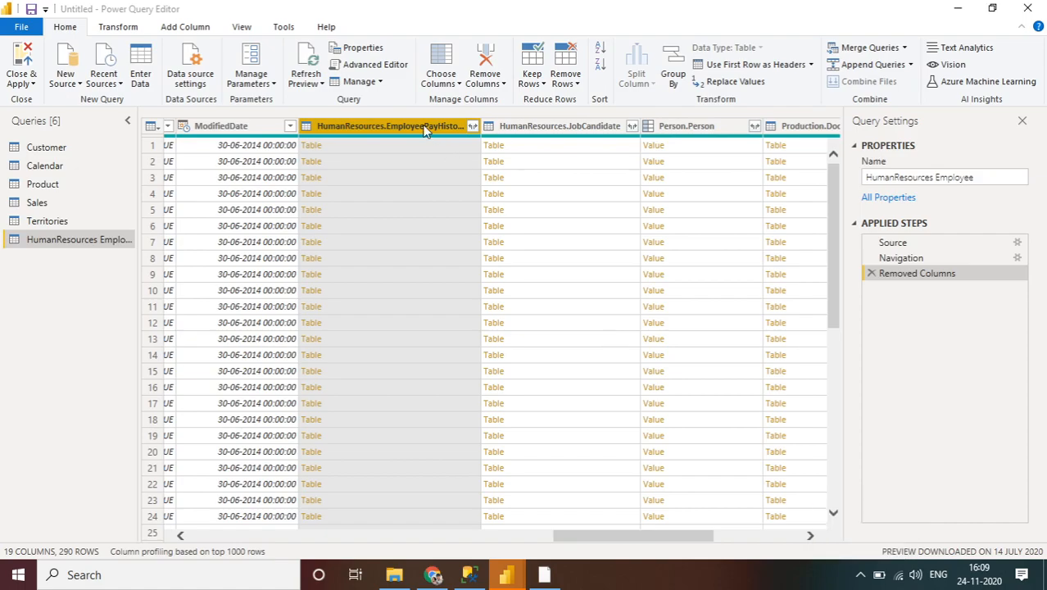
right_click(425, 131)
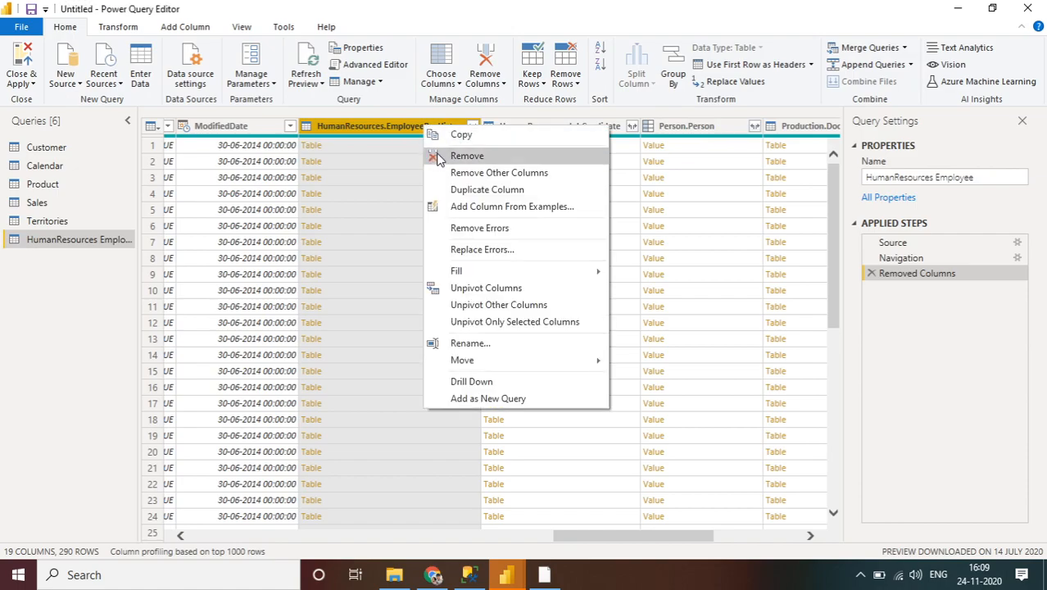
click(438, 156)
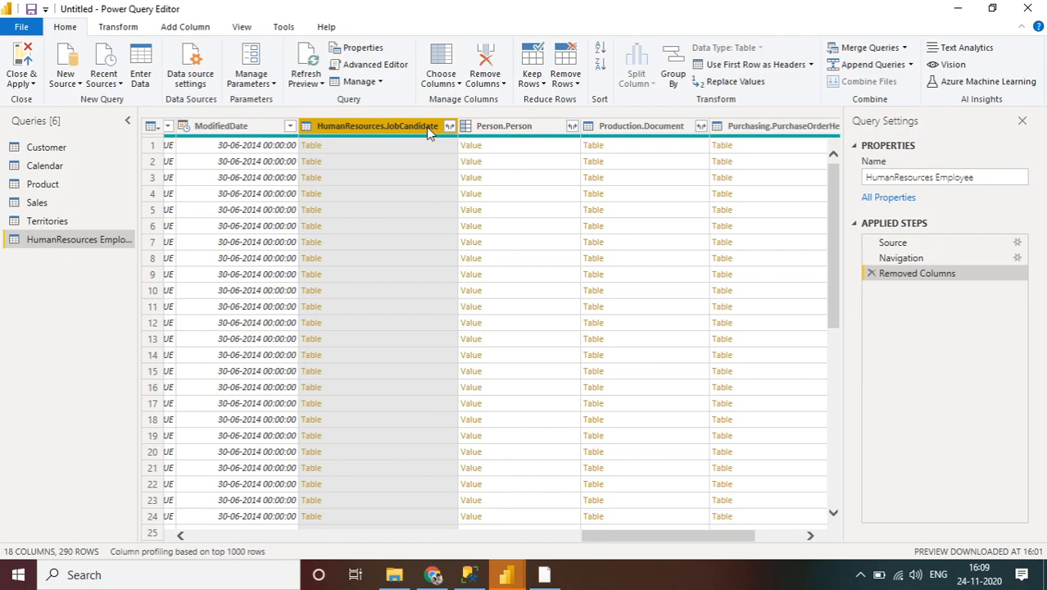
click(485, 65)
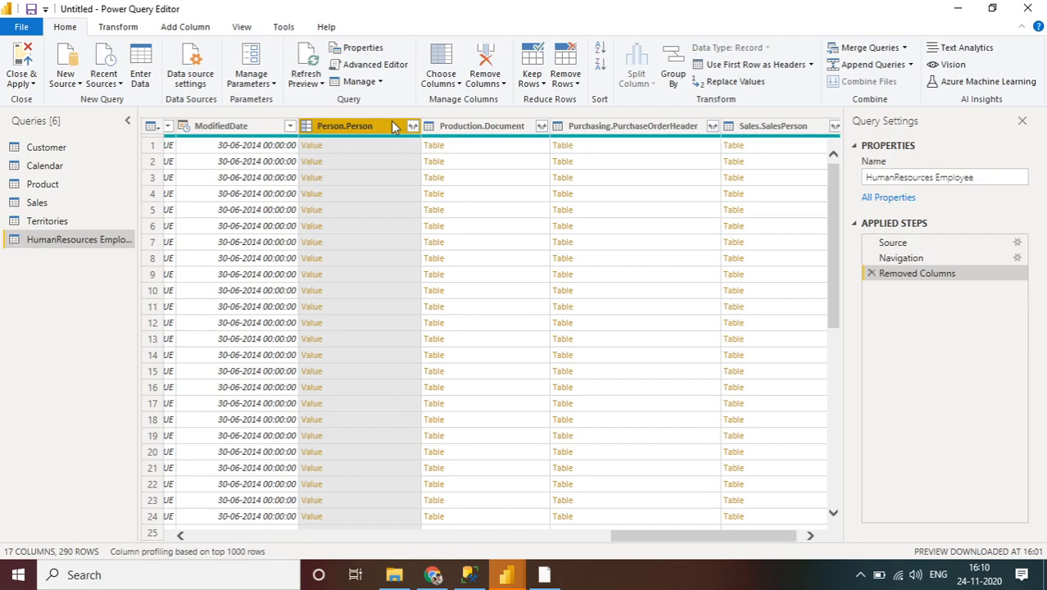
- Remove the Person.Person, Production.Document, Purchasing.PurchaseOrderHeader and Sales.SalesPerson columns together
key(shift+Right)
key(shift+Right)
key(shift+Right)
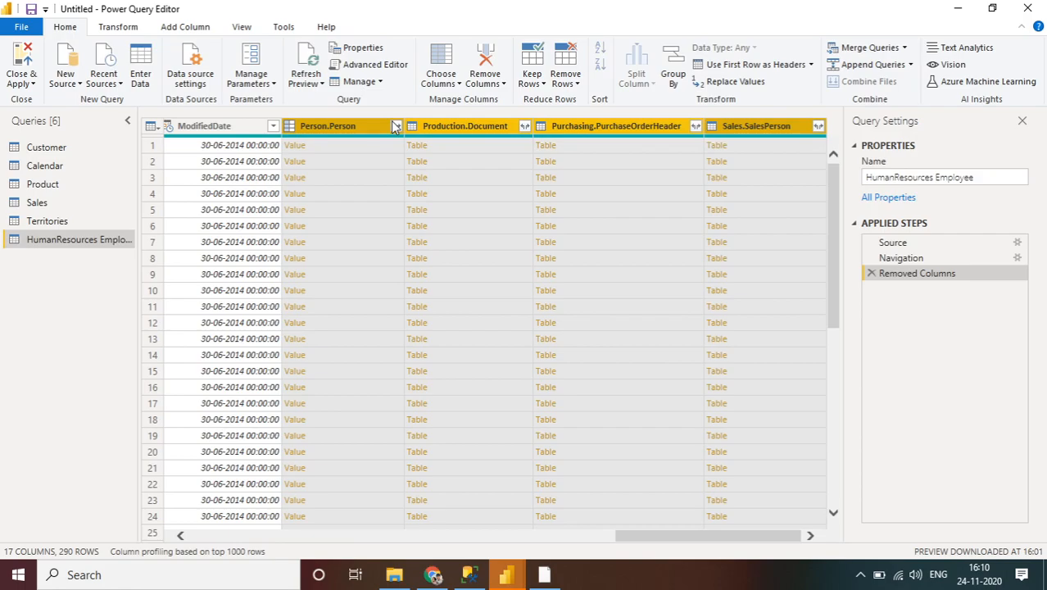
click(484, 65)
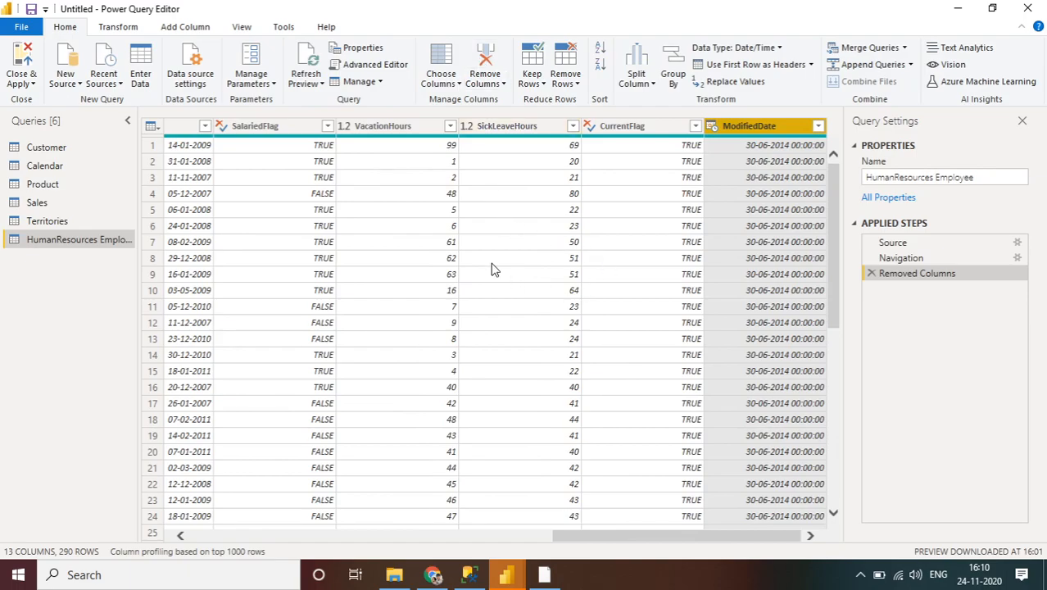
- Look back over the remaining employee columns, and apply the query changes while closing Power Query Editor
click(367, 536)
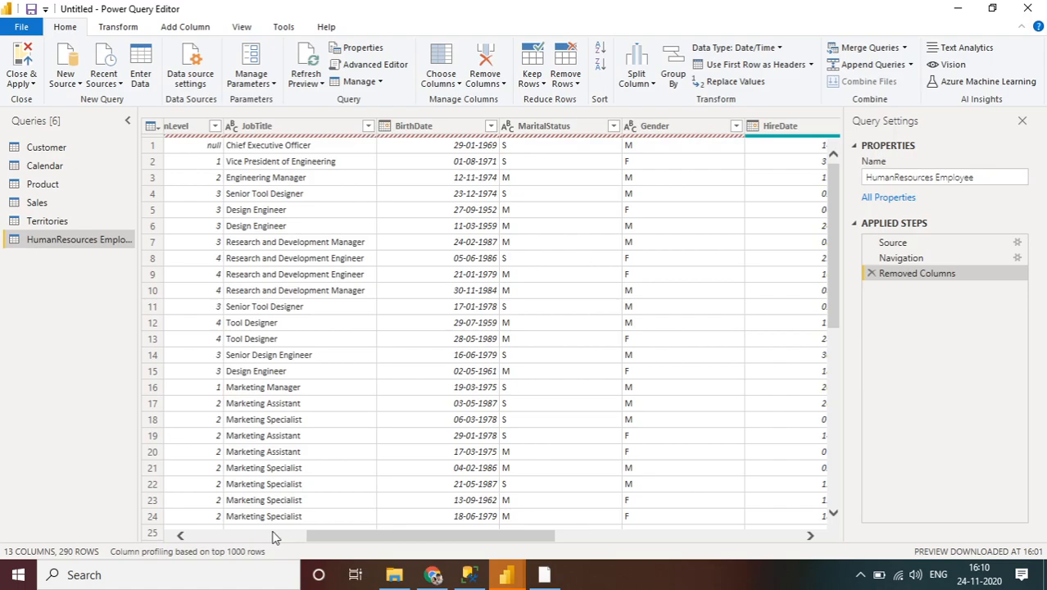
click(275, 537)
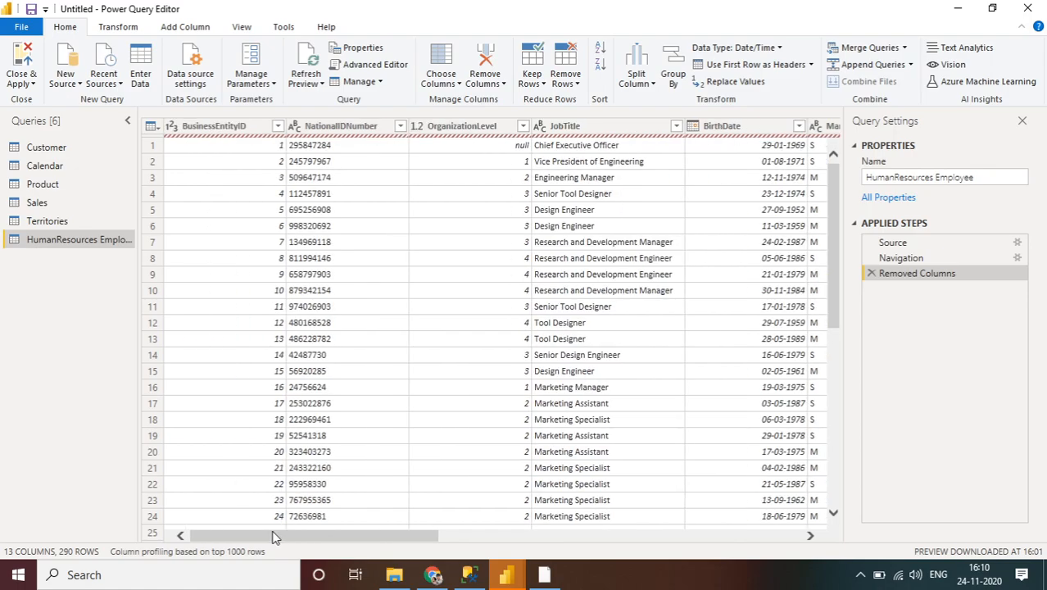
click(28, 76)
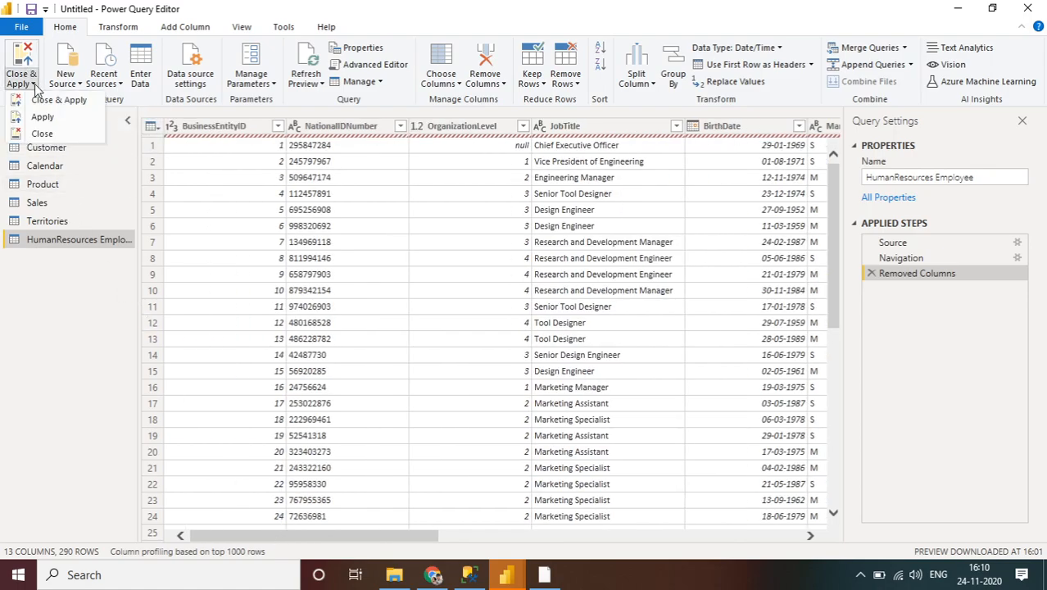
click(39, 100)
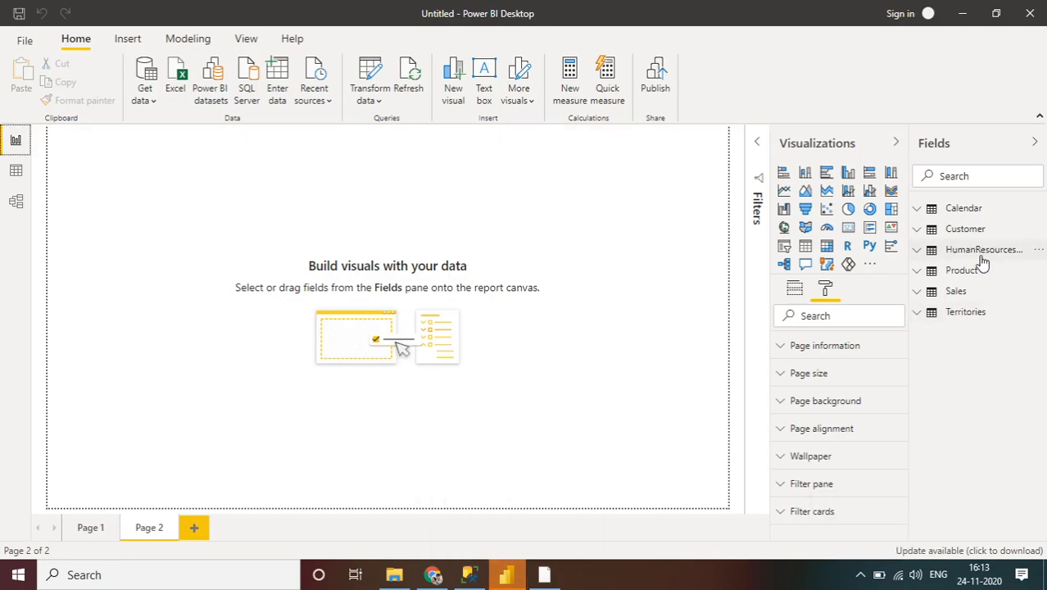
- Review the fields of the loaded HumanResources Employee table, and check the Data view before returning to the Report view
click(917, 251)
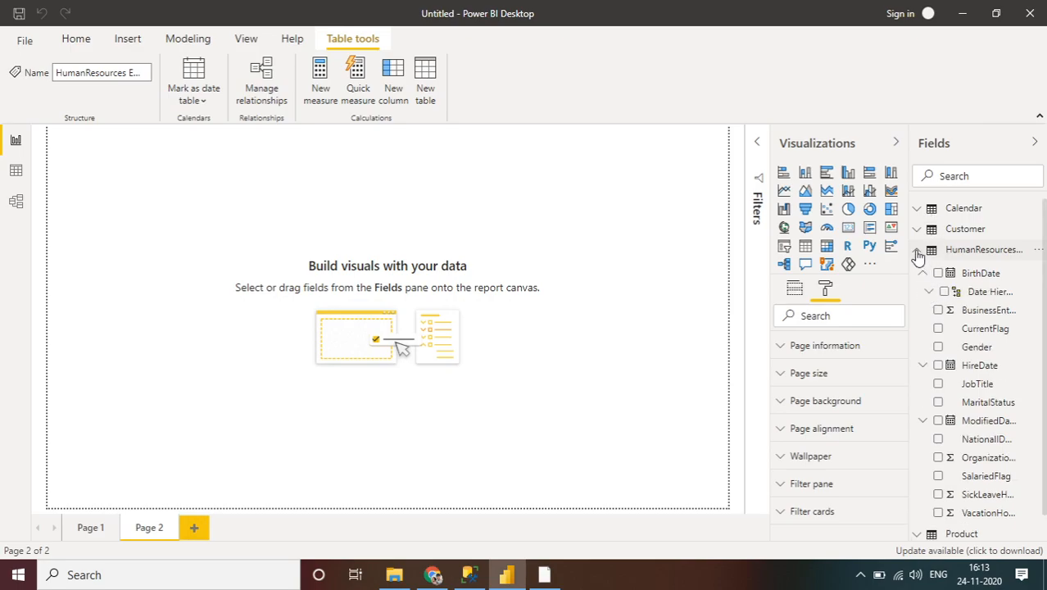
click(917, 253)
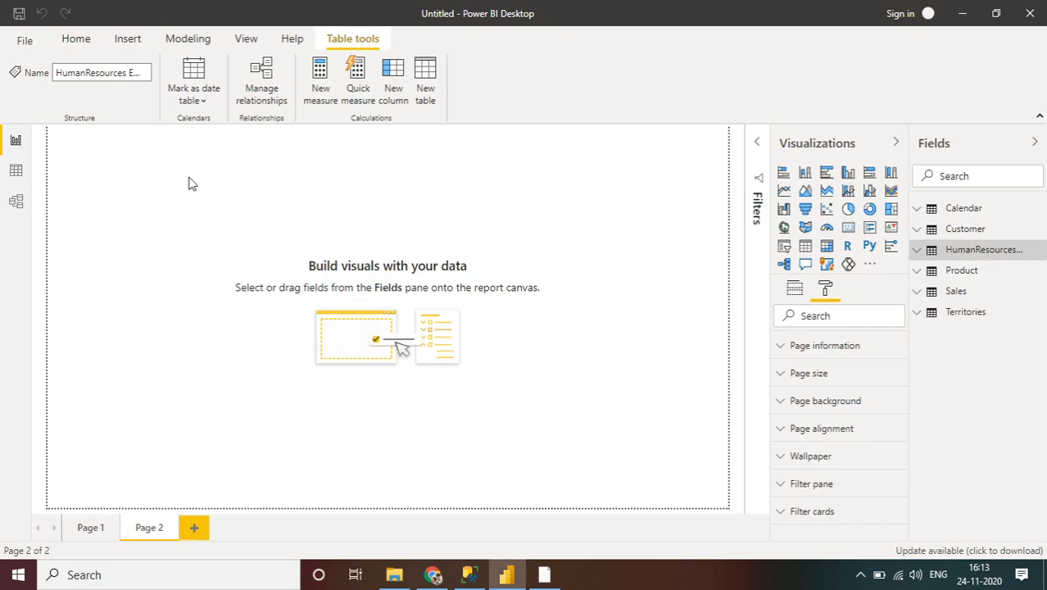
click(19, 171)
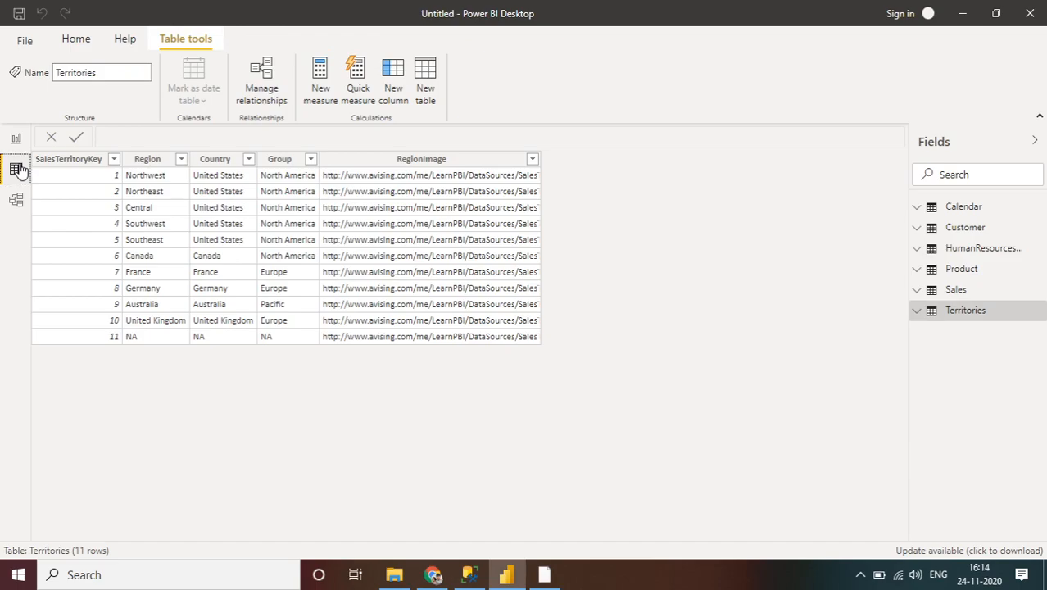
click(19, 141)
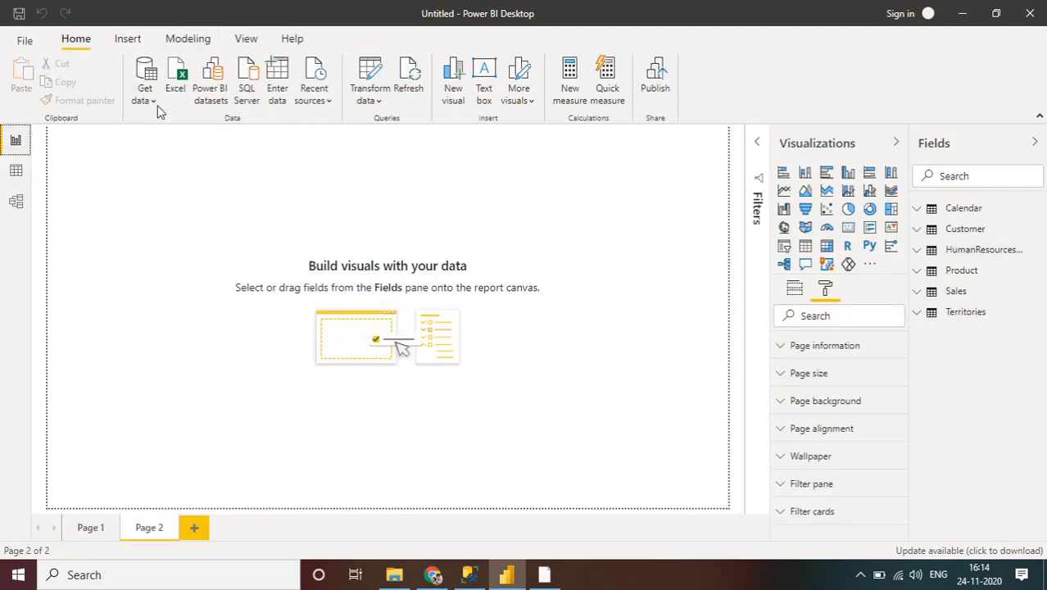
click(152, 103)
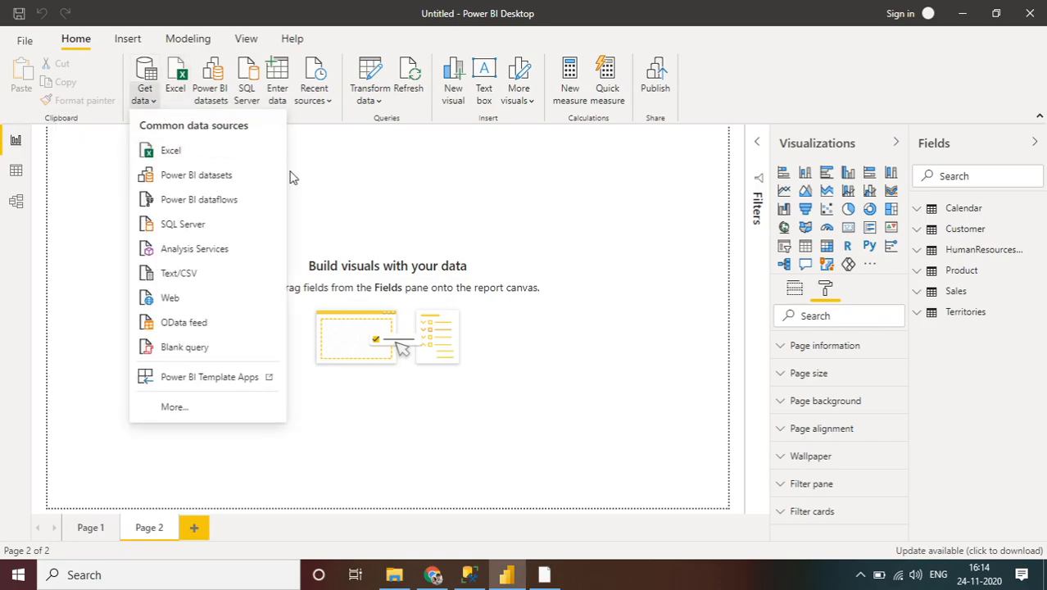
- Open the Model view, dismissing its upgrade notice, and refresh the data to load the tables into the diagram
click(16, 203)
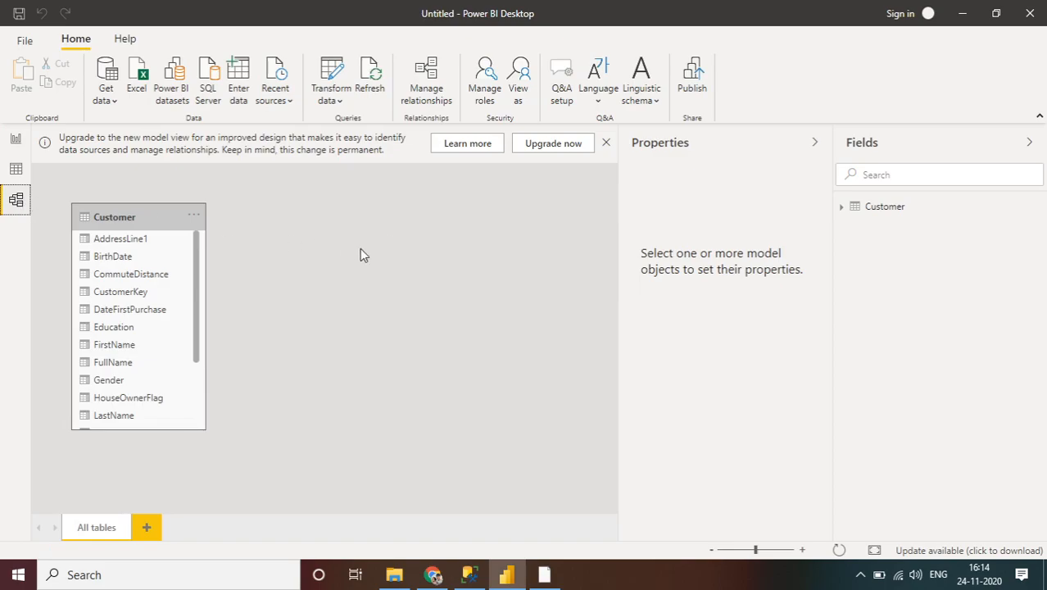
click(607, 144)
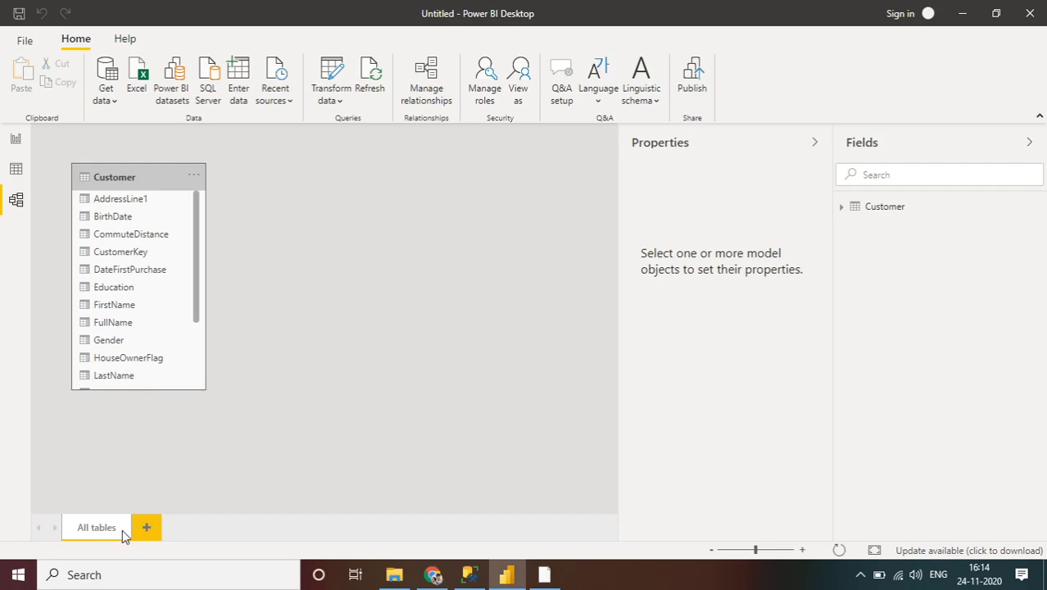
right_click(301, 298)
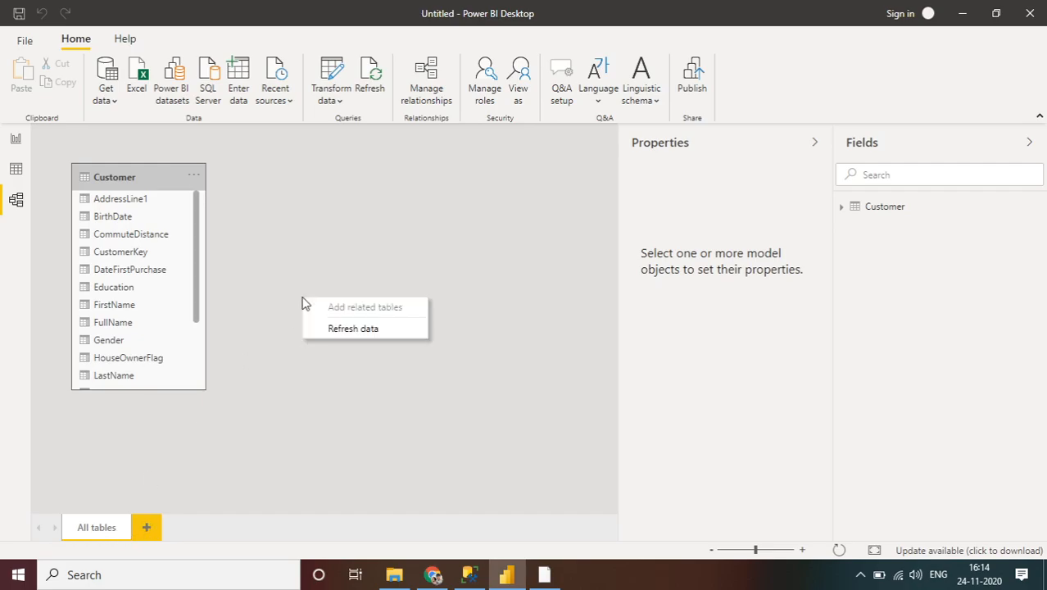
click(361, 331)
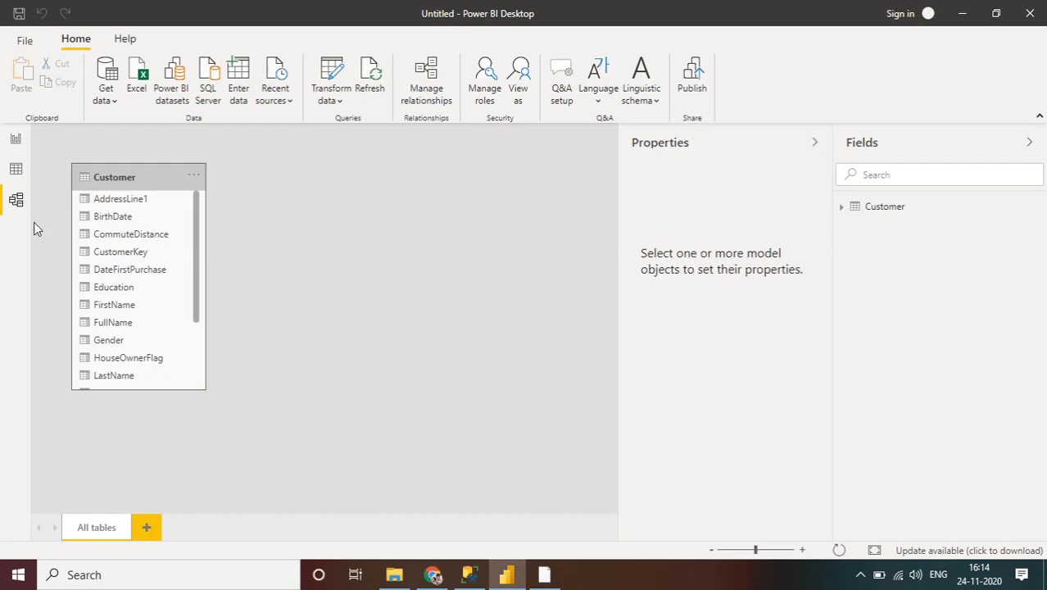
click(13, 166)
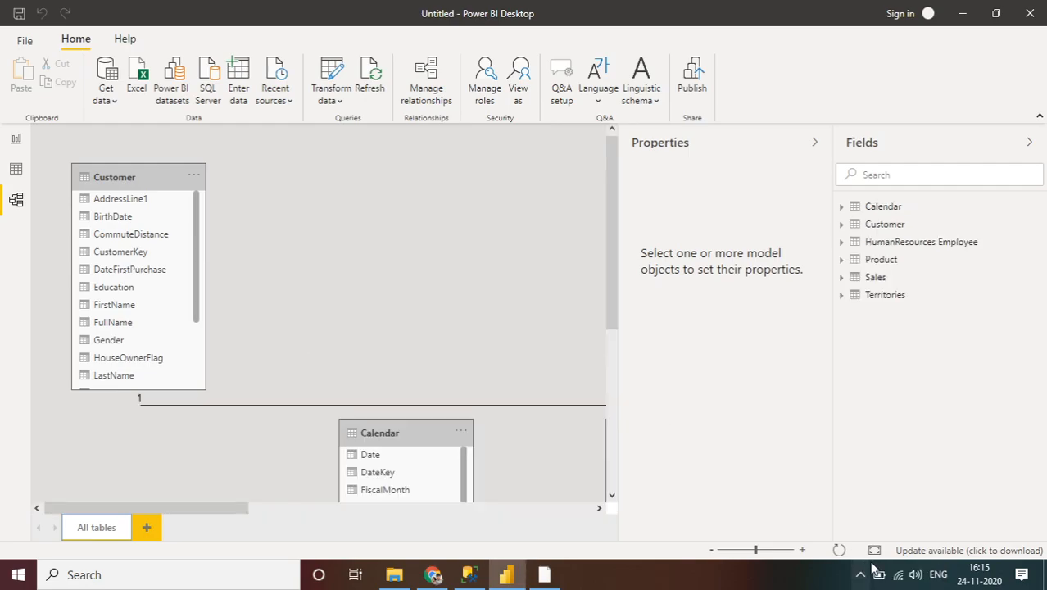
click(862, 578)
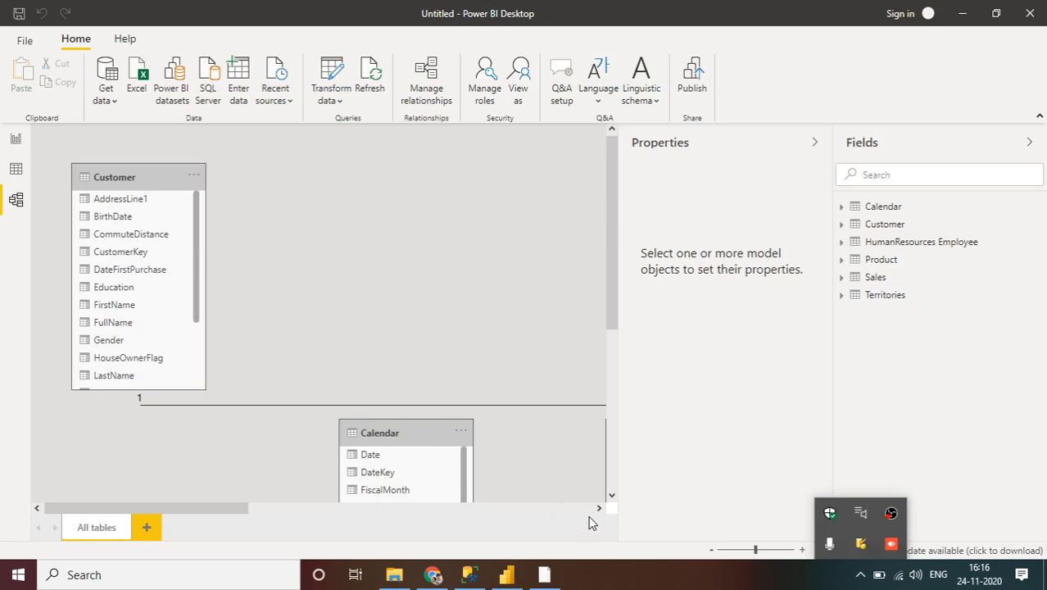
- Collapse the Properties and Fields panes, and move the Product table closer to the Customer table in the model diagram
click(816, 146)
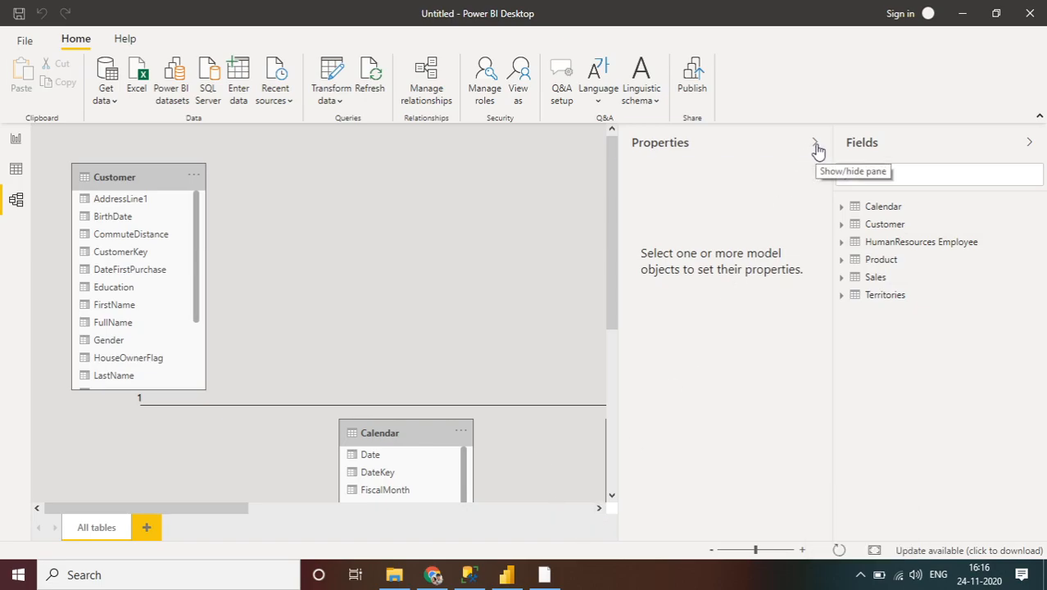
click(815, 145)
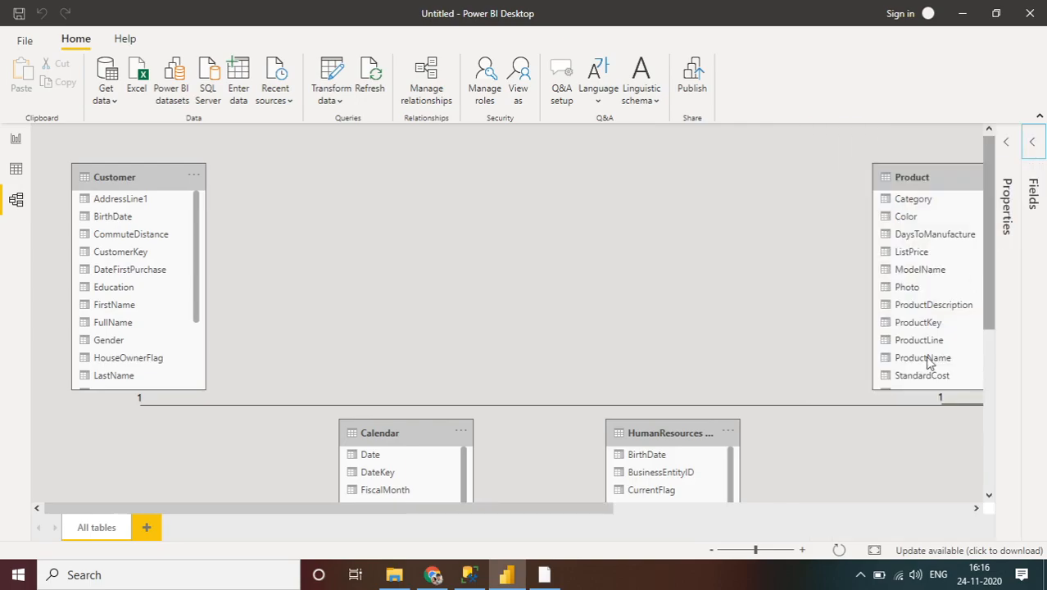
click(990, 499)
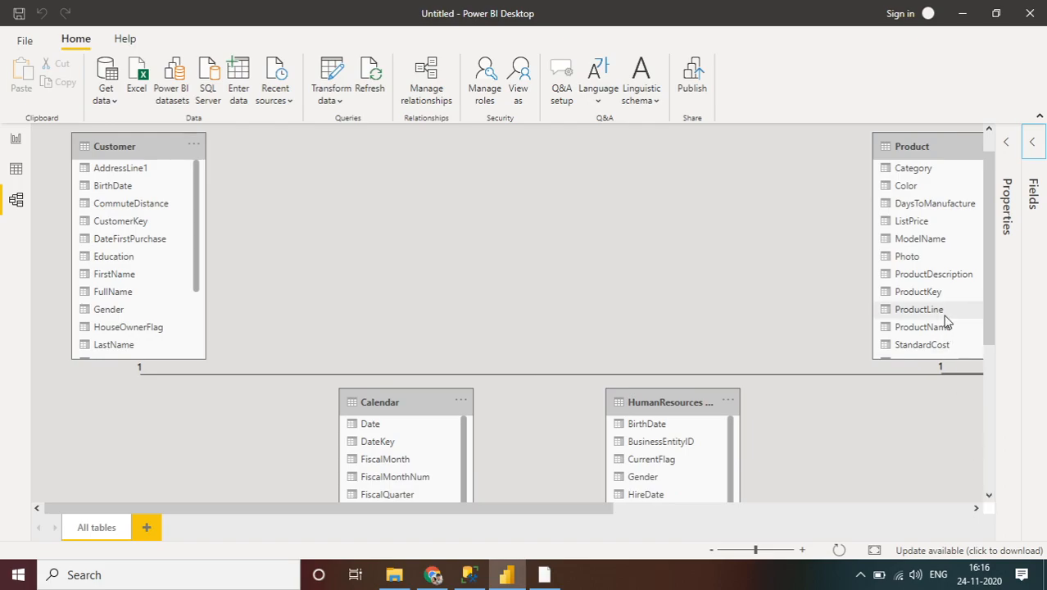
click(933, 151)
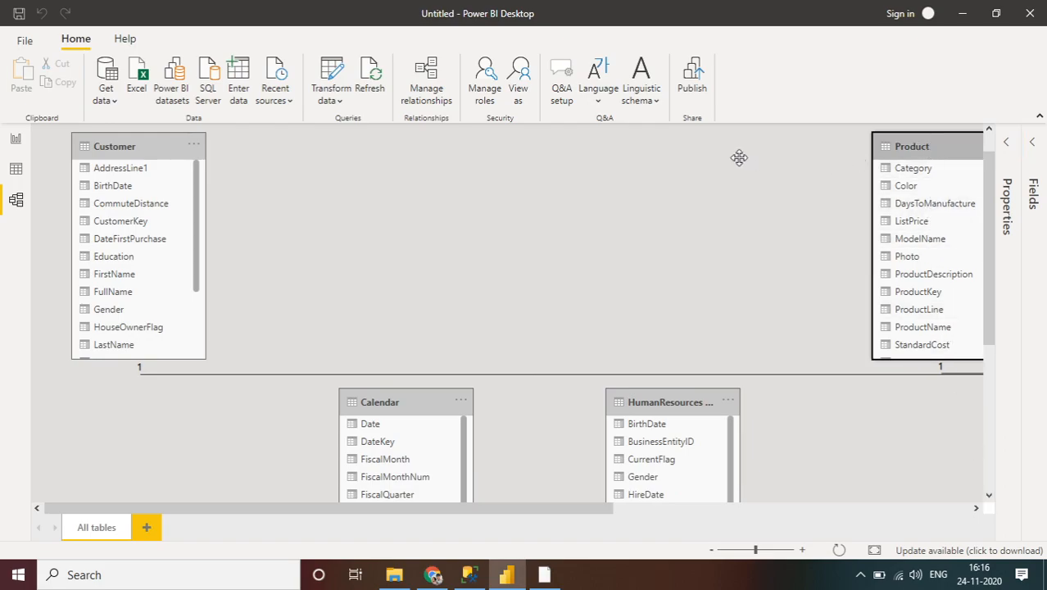
drag(739, 157, 739, 158)
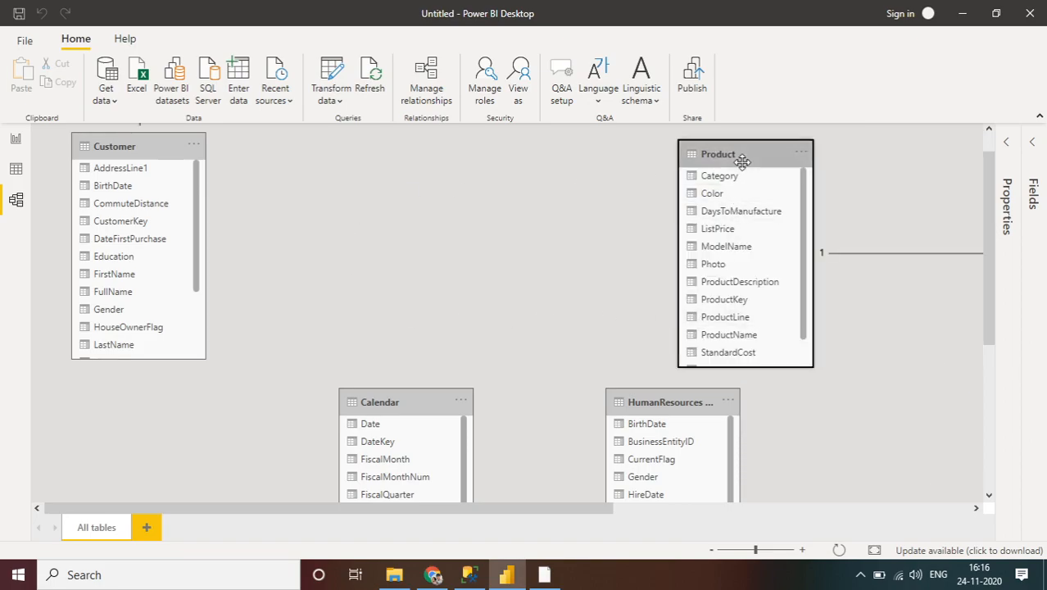
- Rearrange the diagram with Calendar above and beside Sales, HumanResources Employee below Customer, Product nearer Customer, and Territories below Sales
click(770, 549)
click(746, 550)
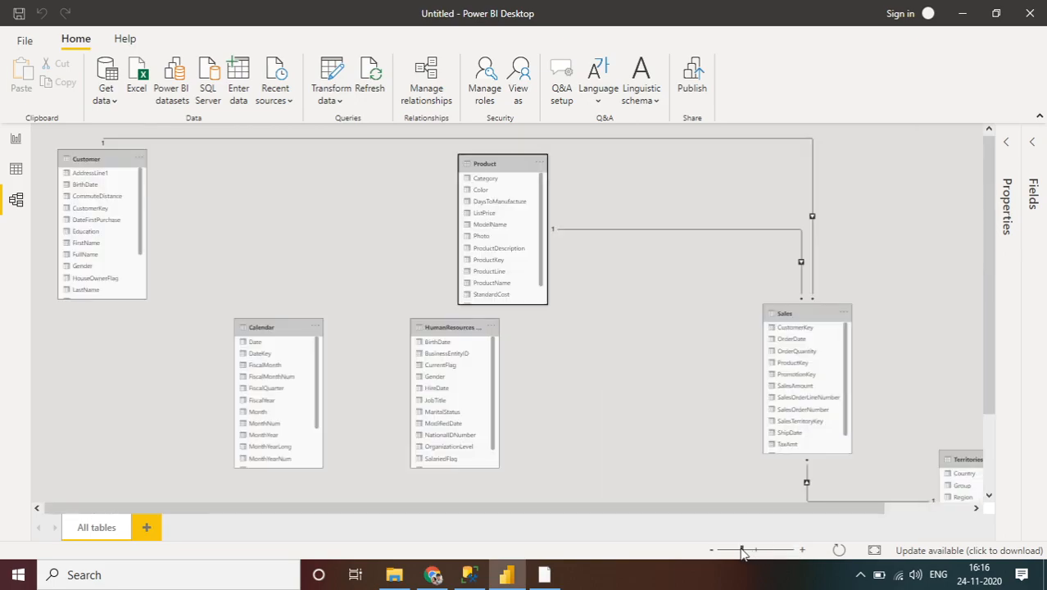
click(732, 550)
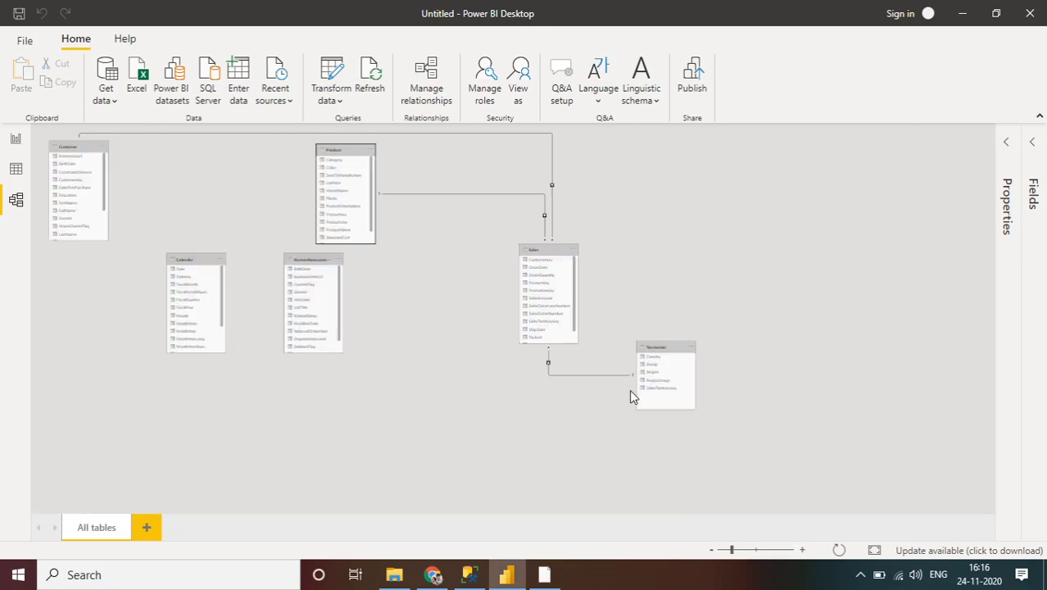
drag(198, 262, 677, 166)
drag(325, 260, 131, 290)
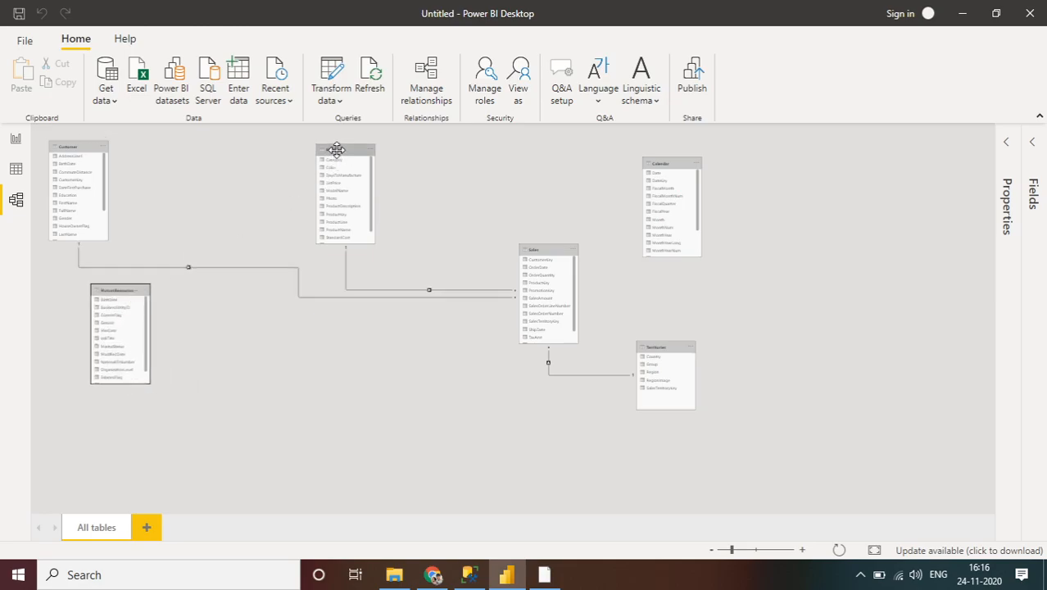
drag(327, 152, 296, 149)
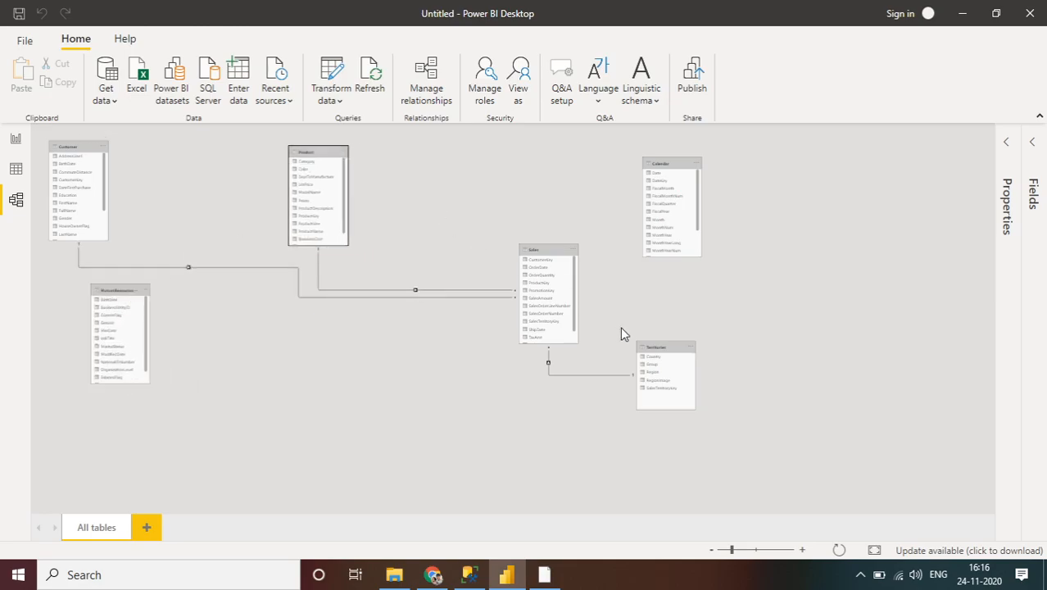
drag(661, 344, 497, 380)
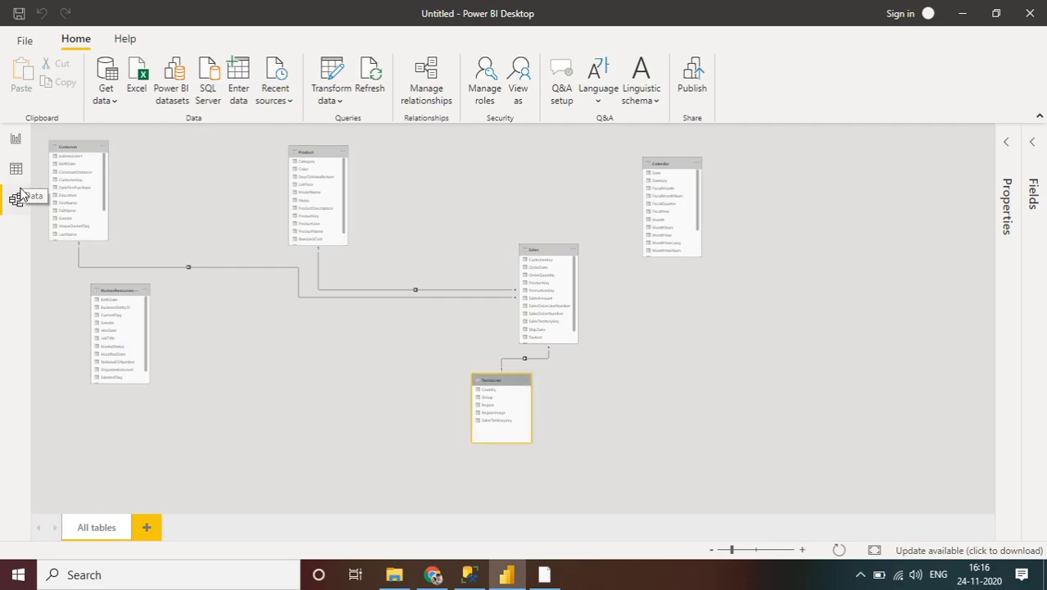
- Add a Card visual near the upper-left corner of report Page 2 and fill it with SalesAmount from the Sales table
click(17, 140)
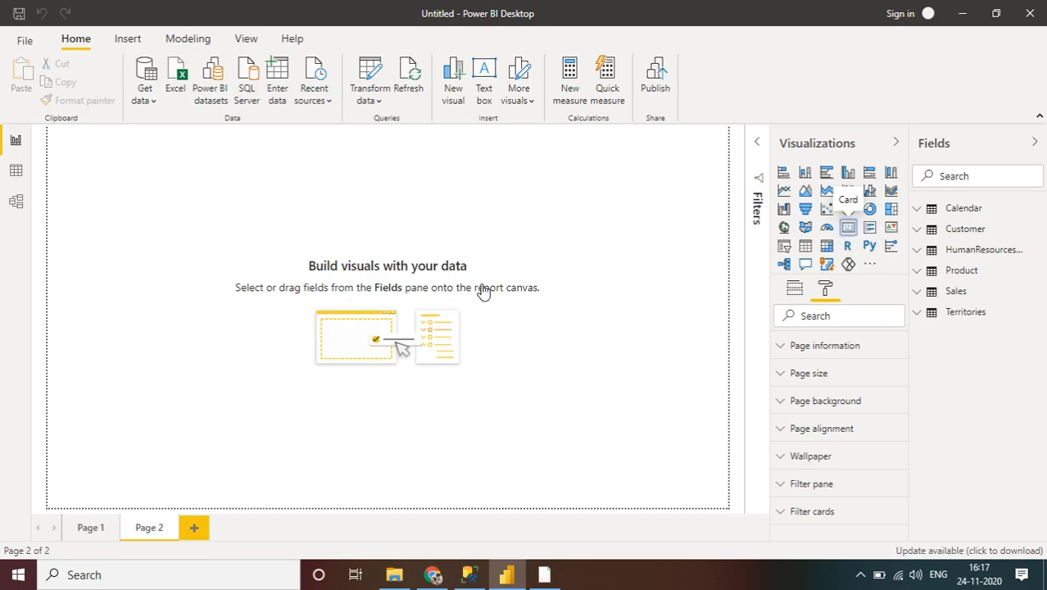
click(849, 231)
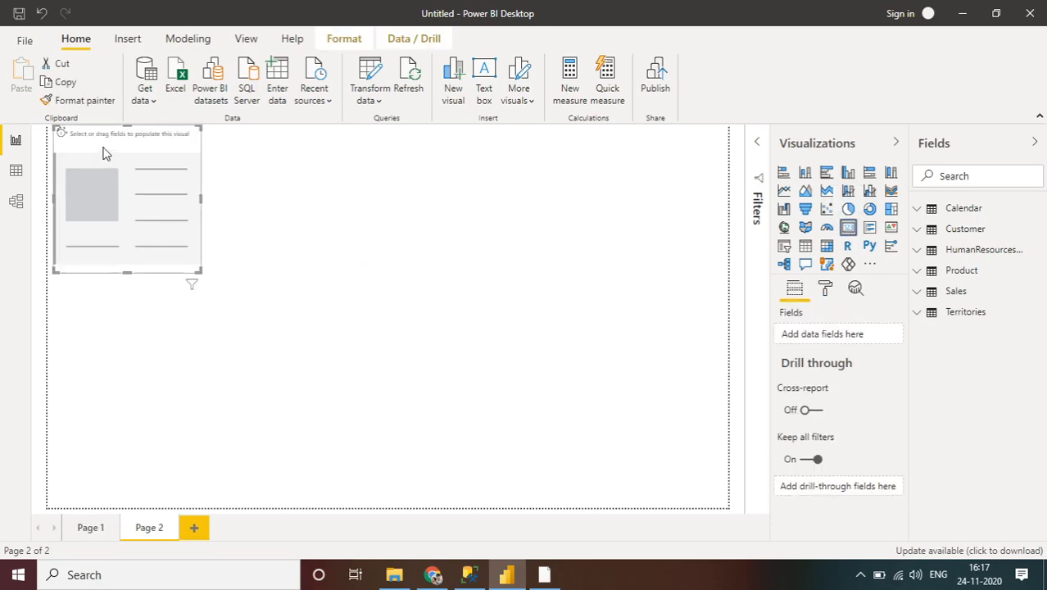
drag(108, 149, 126, 153)
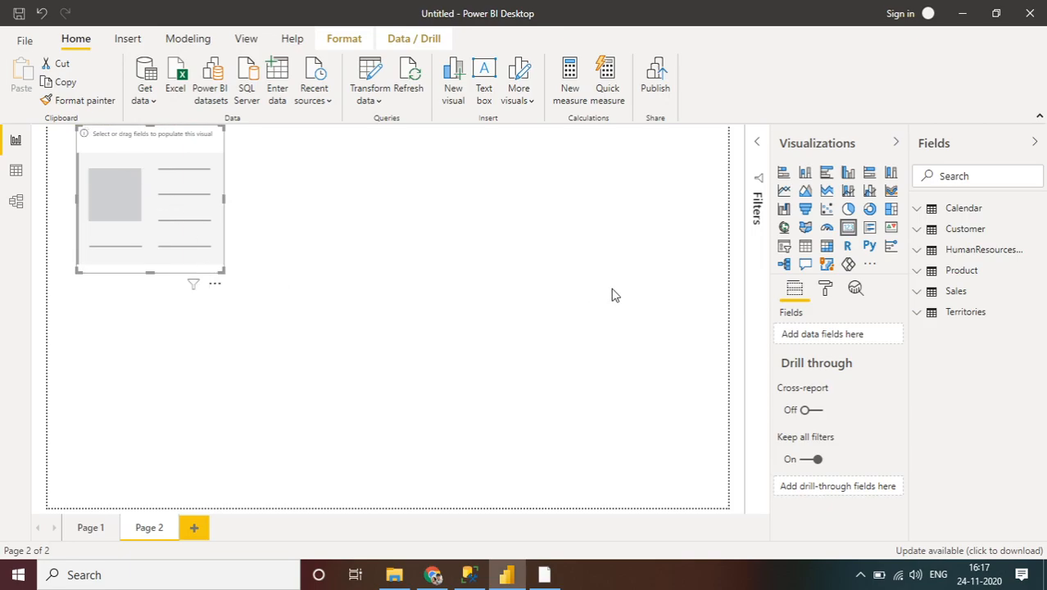
click(920, 293)
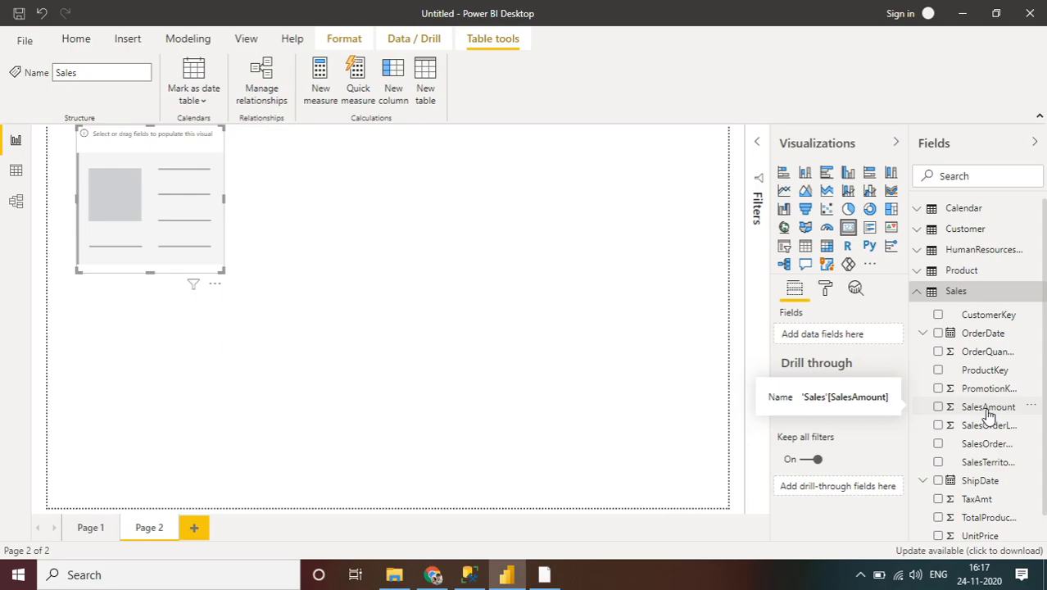
drag(988, 407, 166, 232)
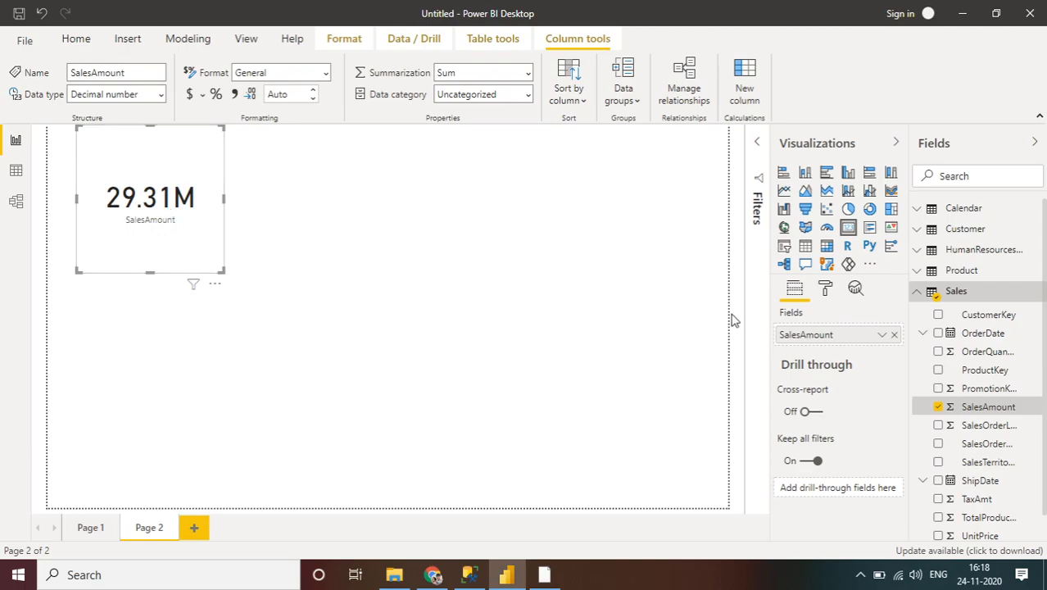
- Give the SalesAmount card a light blue background, keeping its title turned off
click(825, 291)
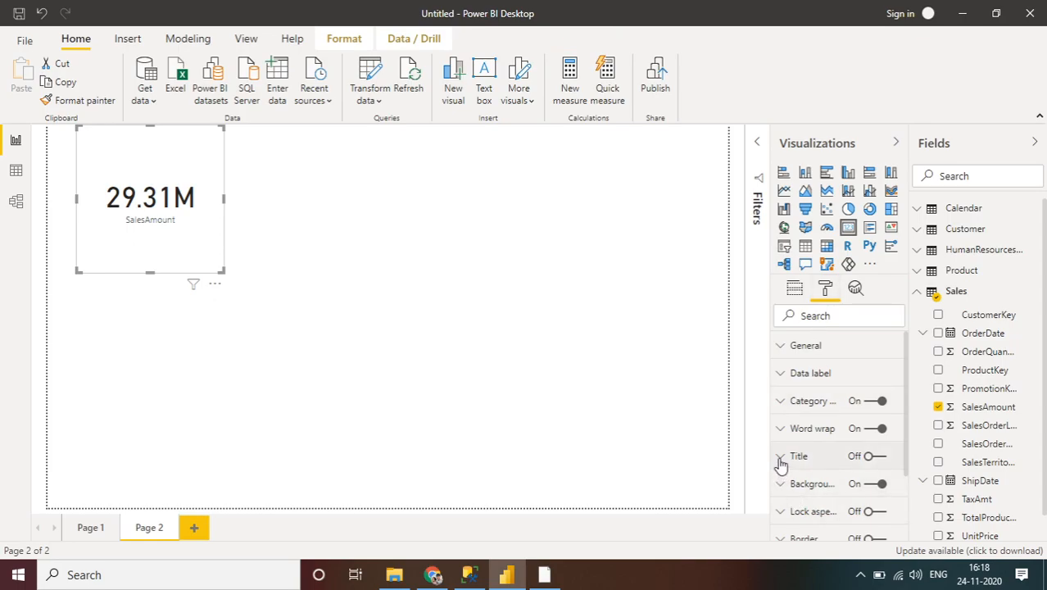
click(875, 459)
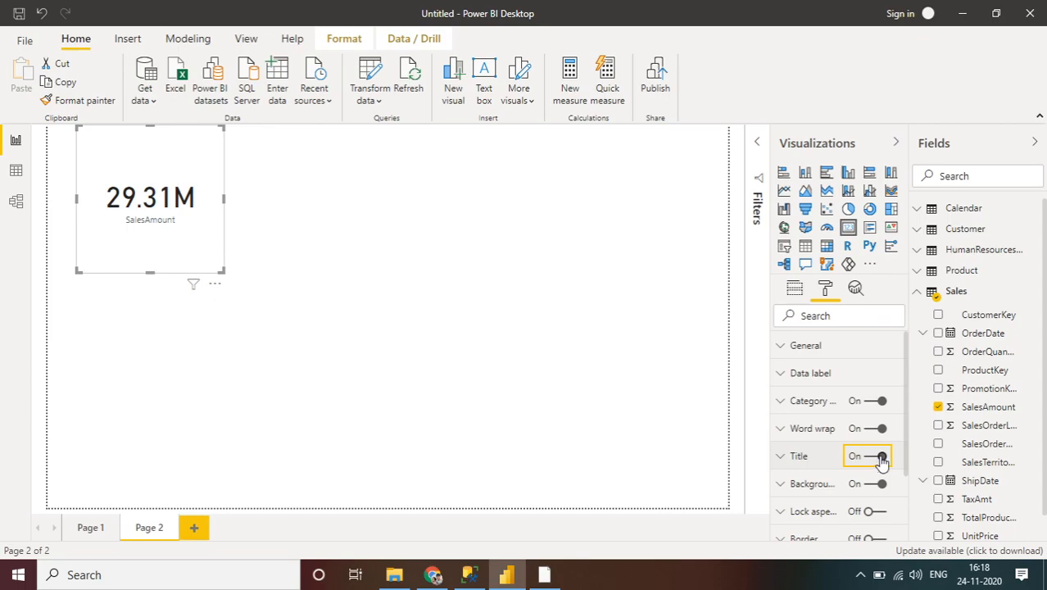
click(881, 459)
click(791, 486)
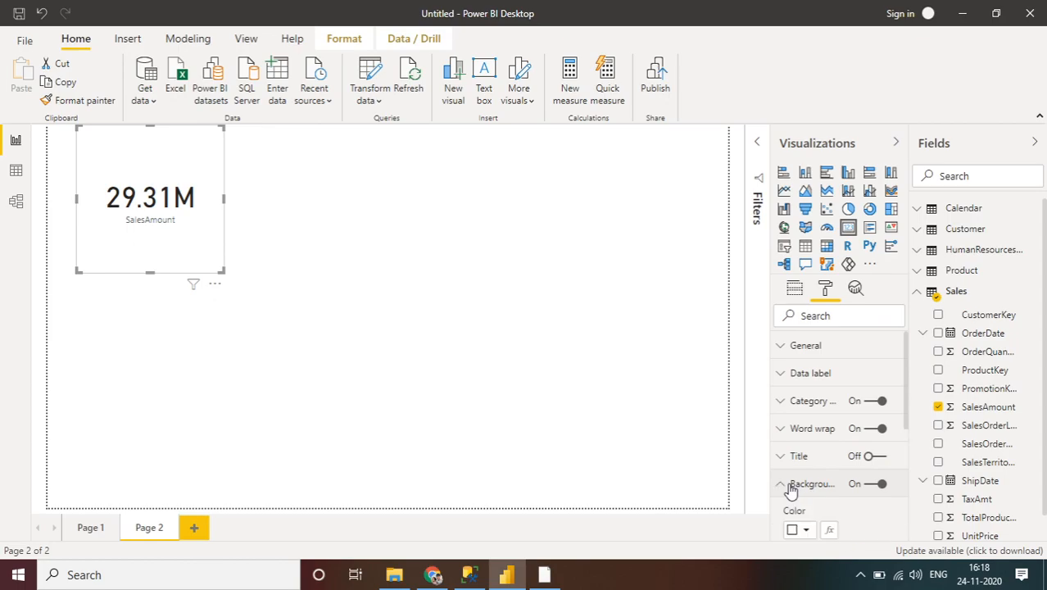
click(807, 533)
click(809, 498)
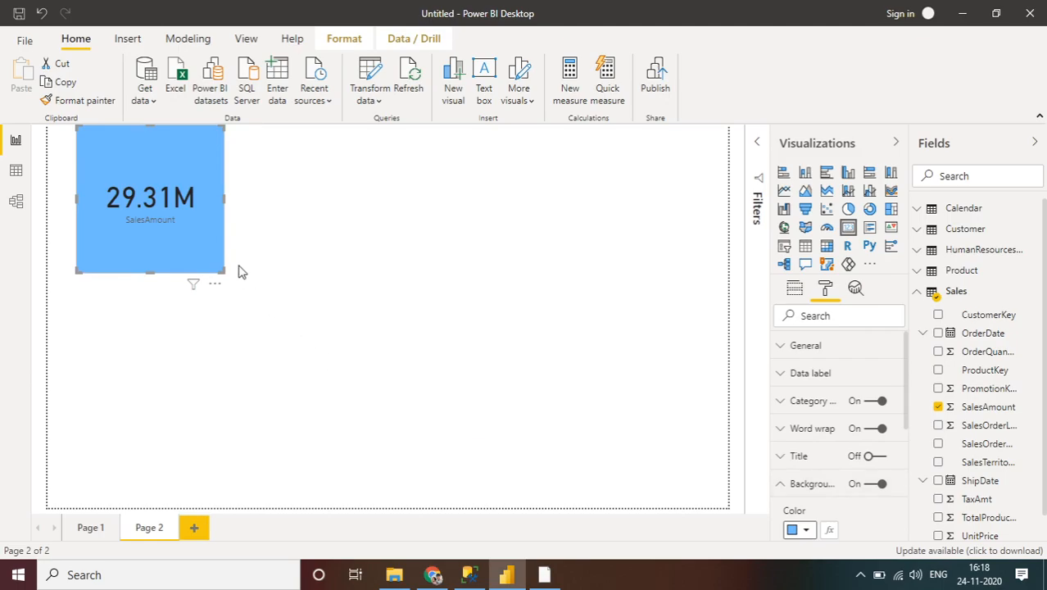
- Find the card's size settings, reduce the data label text size to 41 pt, and clear the format search
click(782, 378)
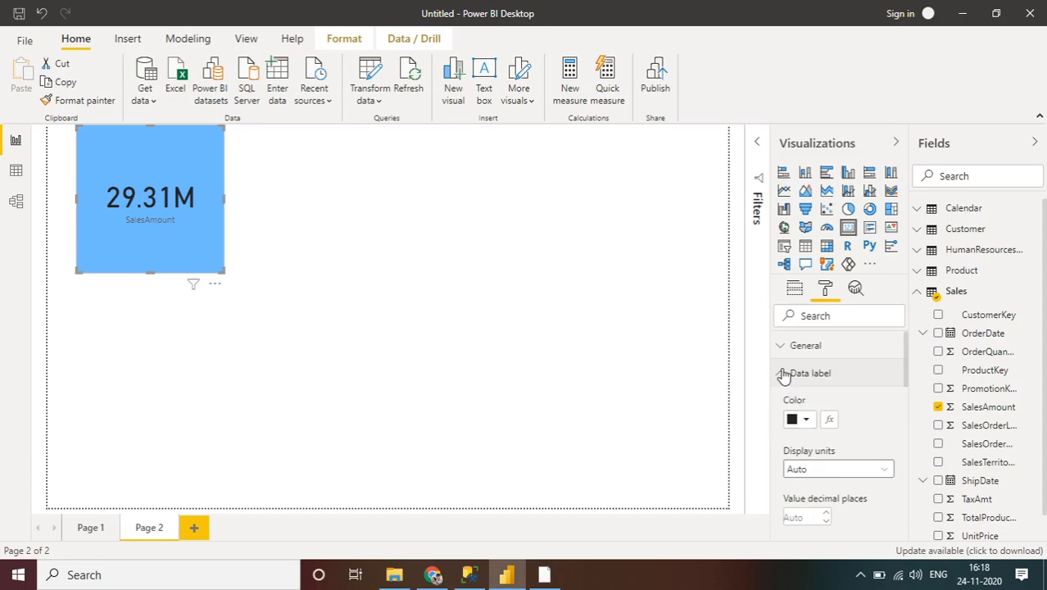
click(783, 373)
click(799, 318)
text(size)
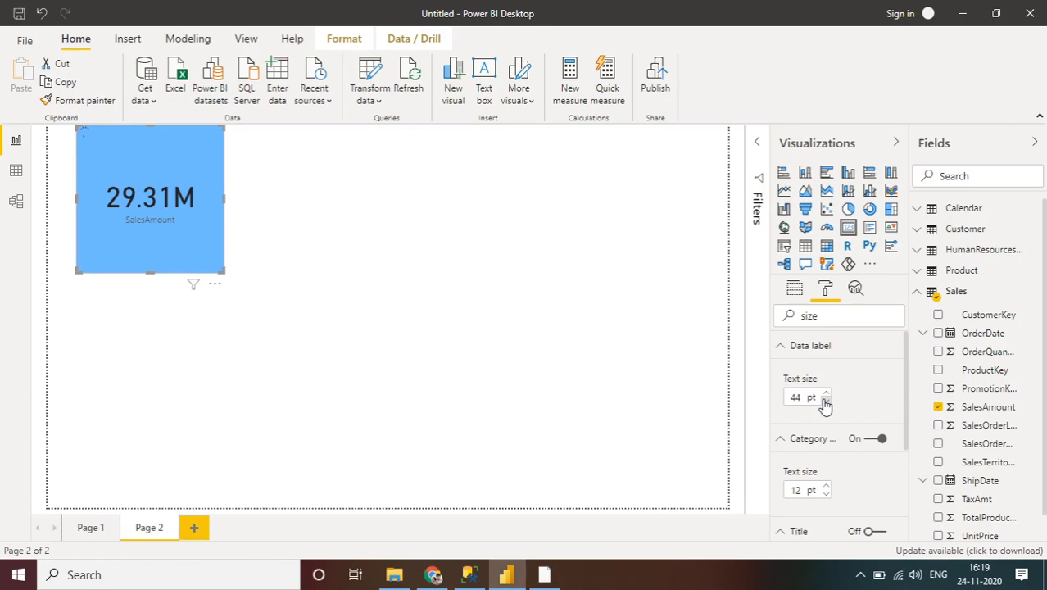
click(826, 401)
click(826, 401)
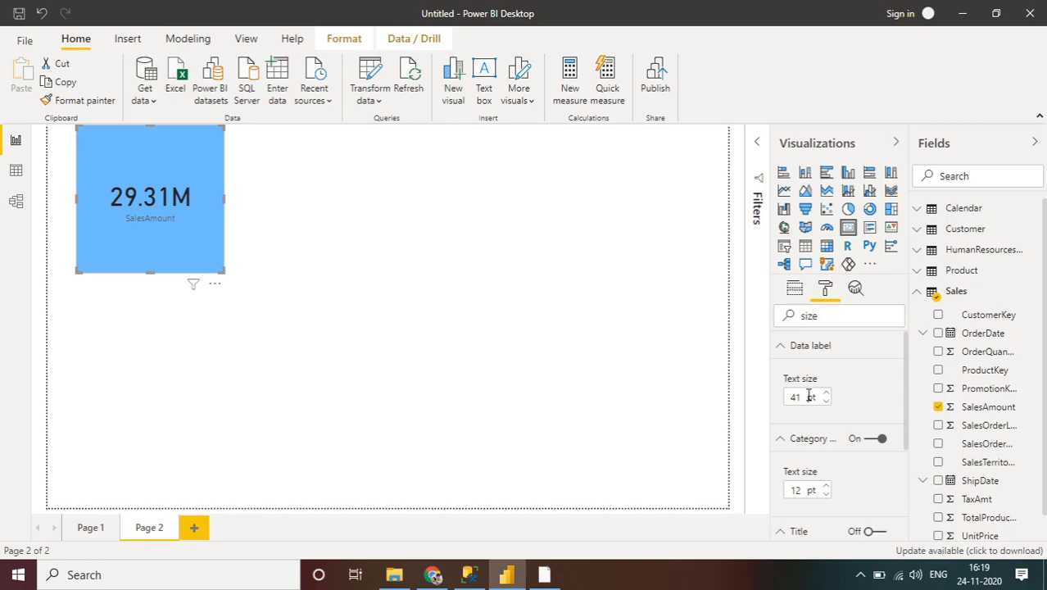
drag(821, 318, 792, 322)
key(BackSpace)
click(419, 282)
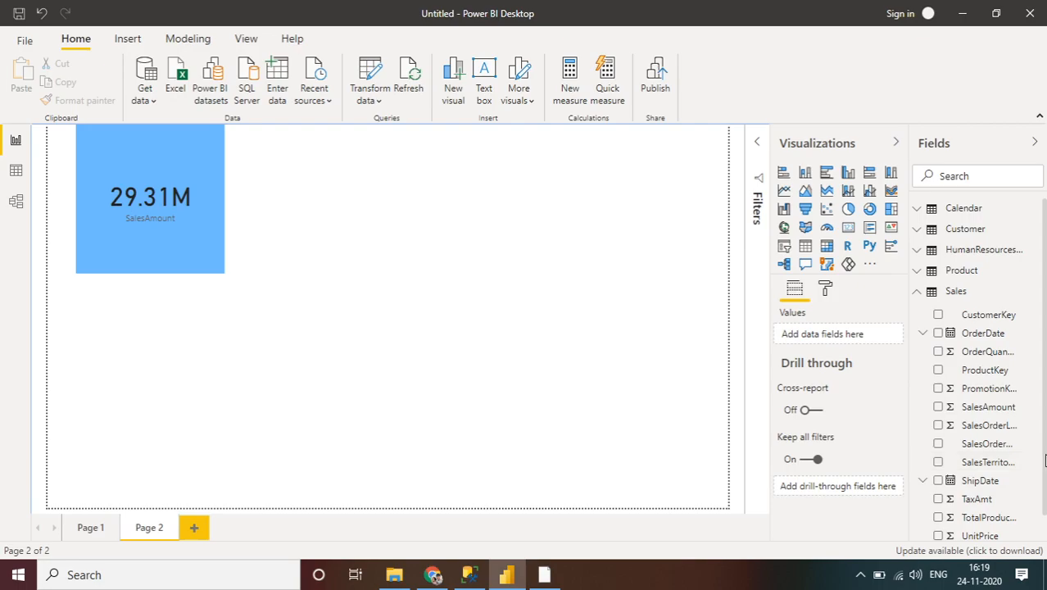
scroll(1045, 461, down, 1)
drag(969, 442, 858, 344)
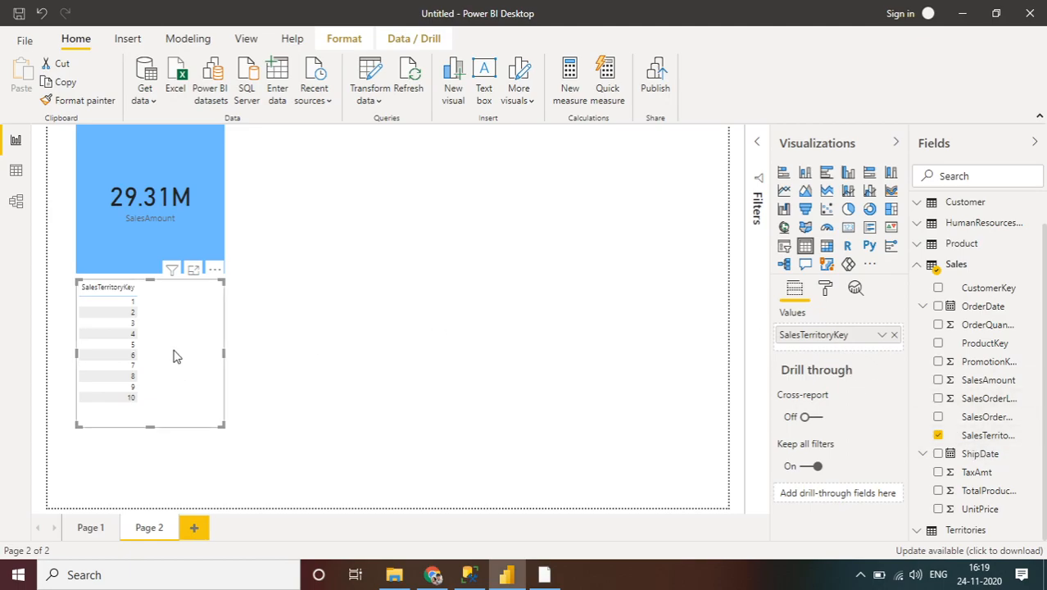
click(123, 313)
key(Delete)
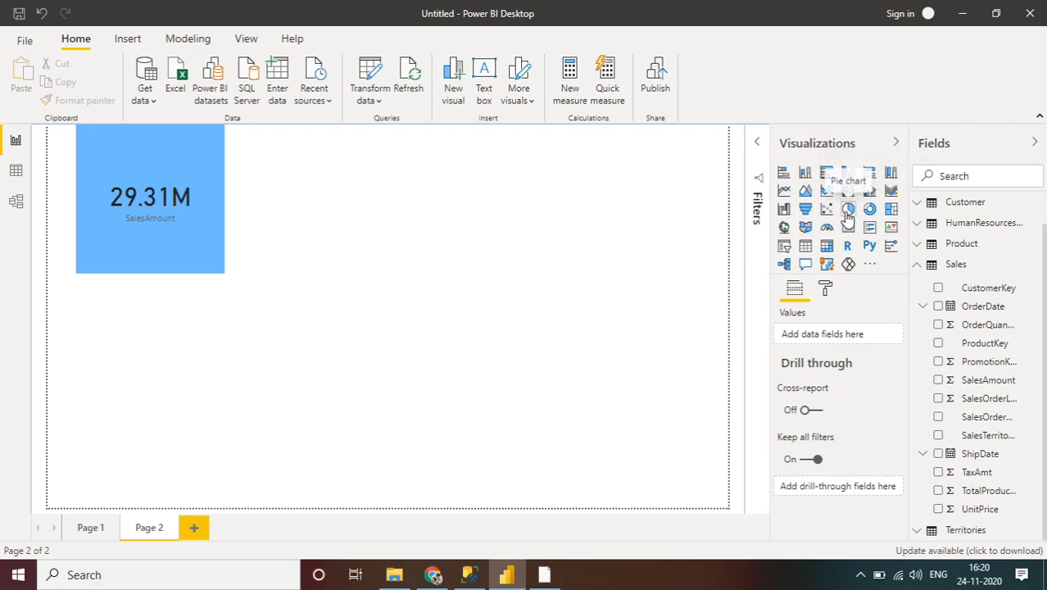
- Add a stacked column chart beside the card, with SalesAmount on the axis and SalesTerritoryKey as the value
click(806, 173)
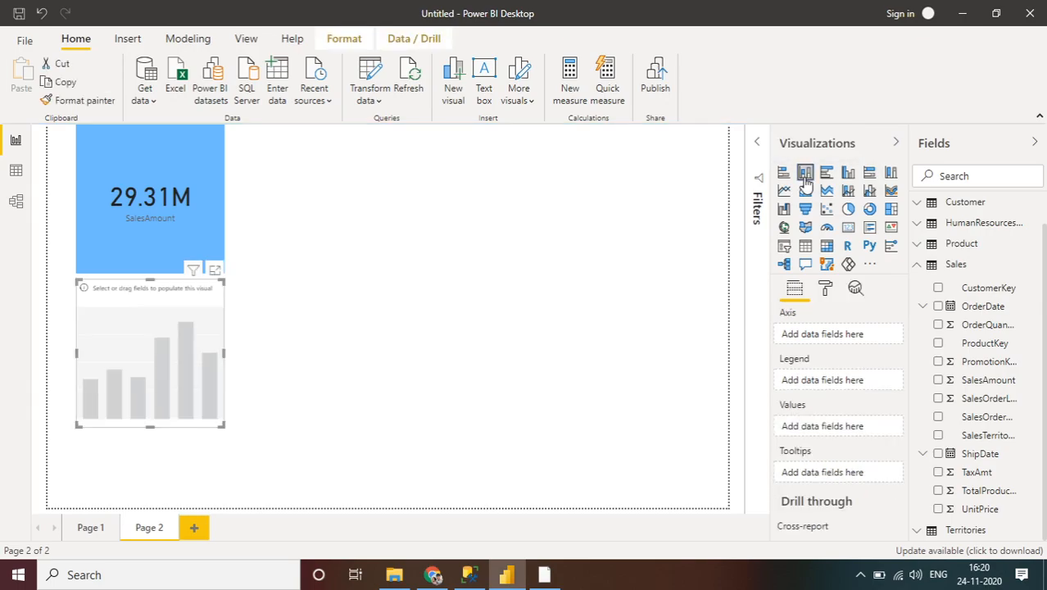
drag(187, 346, 354, 171)
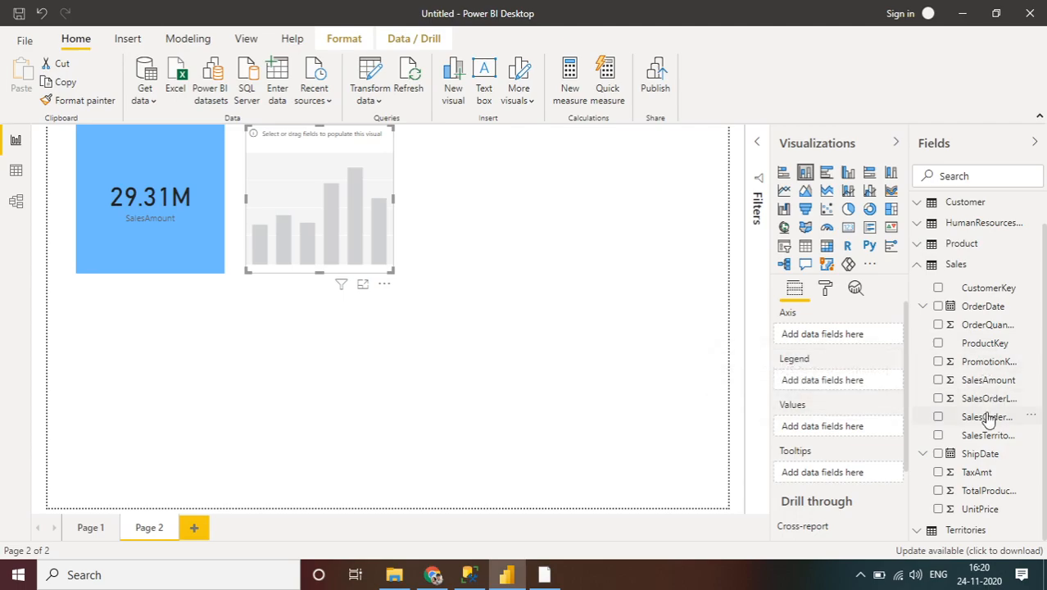
drag(993, 382, 857, 350)
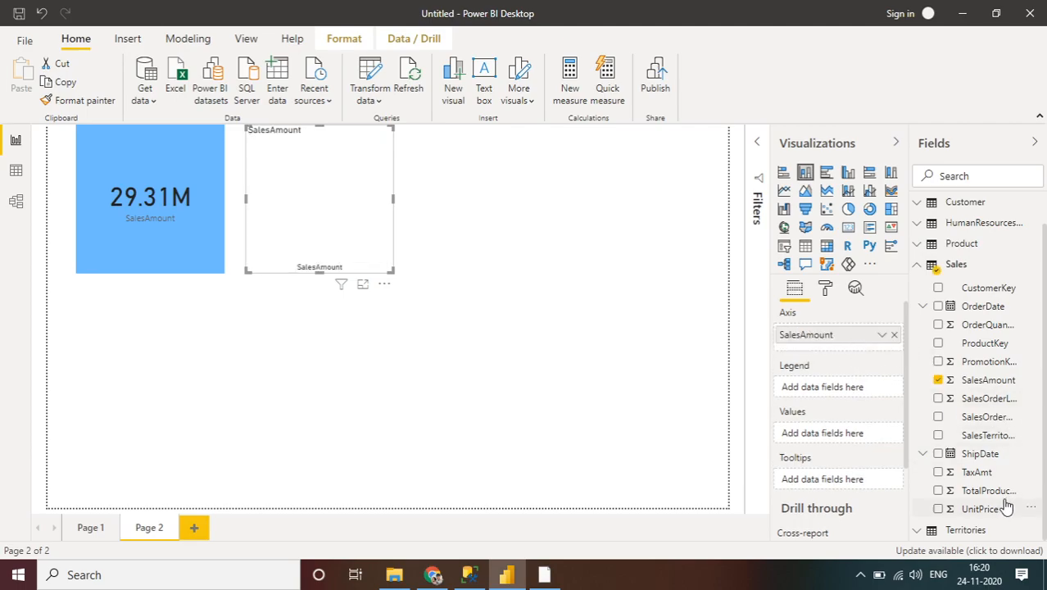
drag(1004, 437, 861, 434)
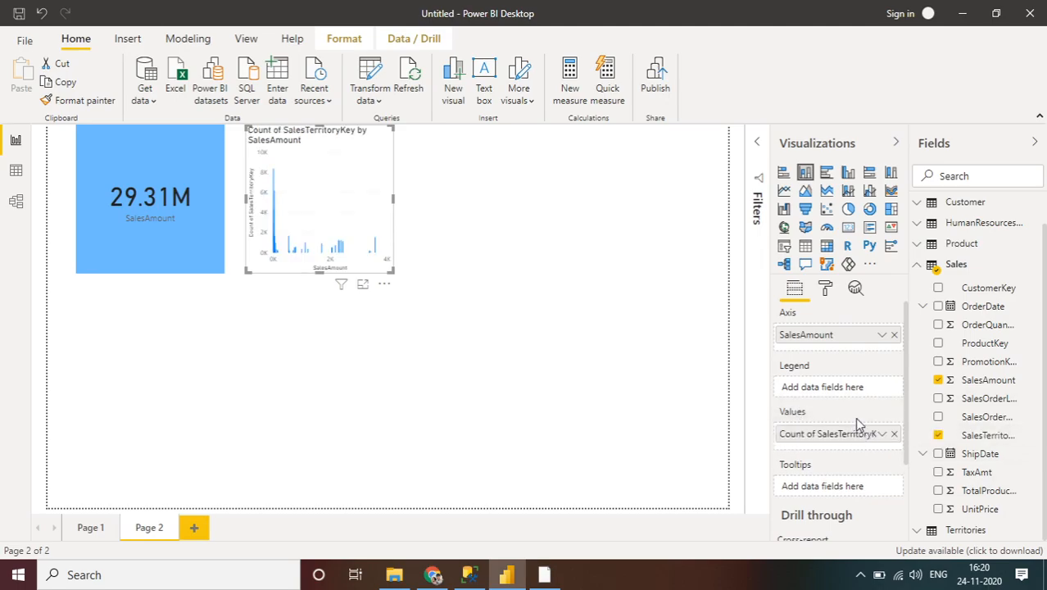
- Swap the column chart's fields, placing SalesTerritoryKey on the axis and SalesAmount as the value
click(895, 343)
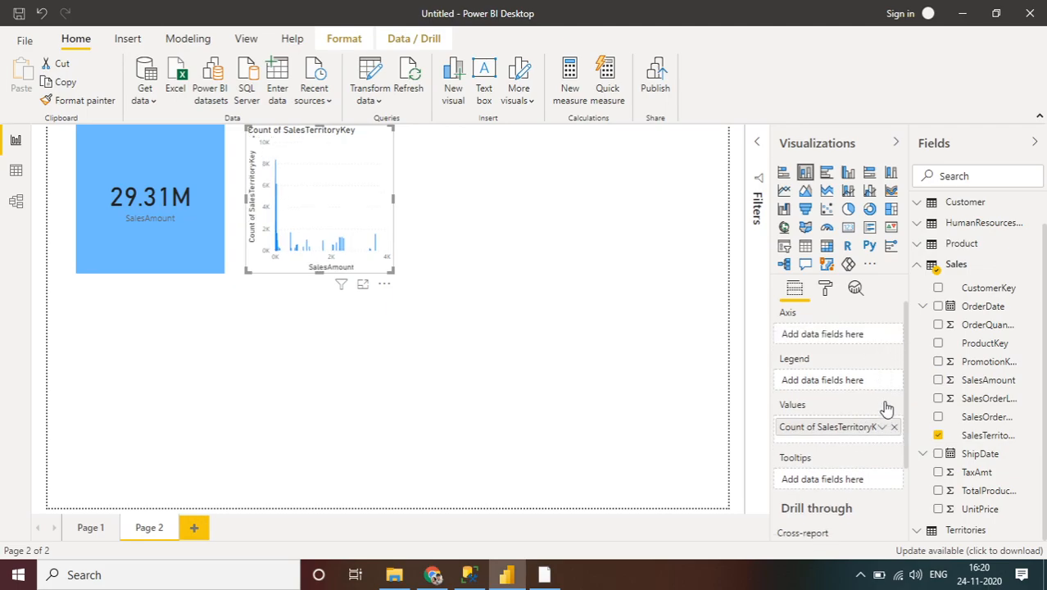
click(893, 427)
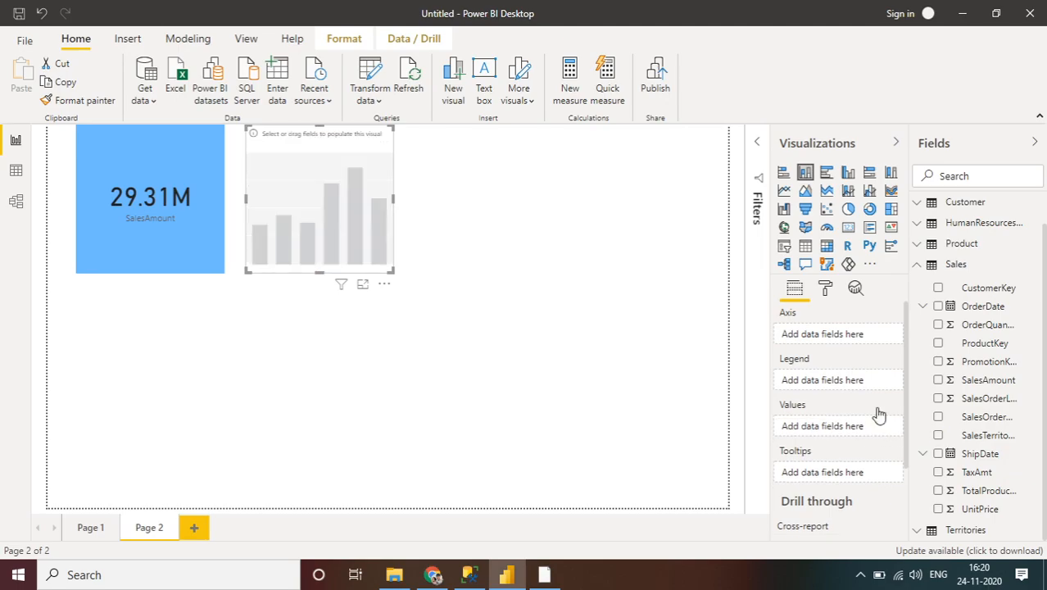
drag(979, 443, 865, 336)
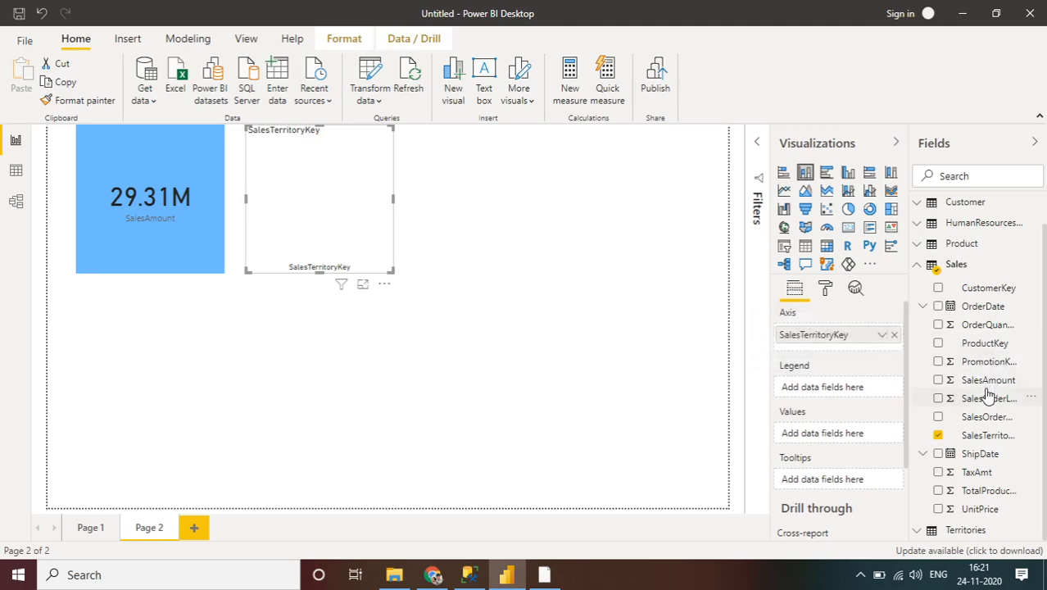
drag(992, 381, 857, 438)
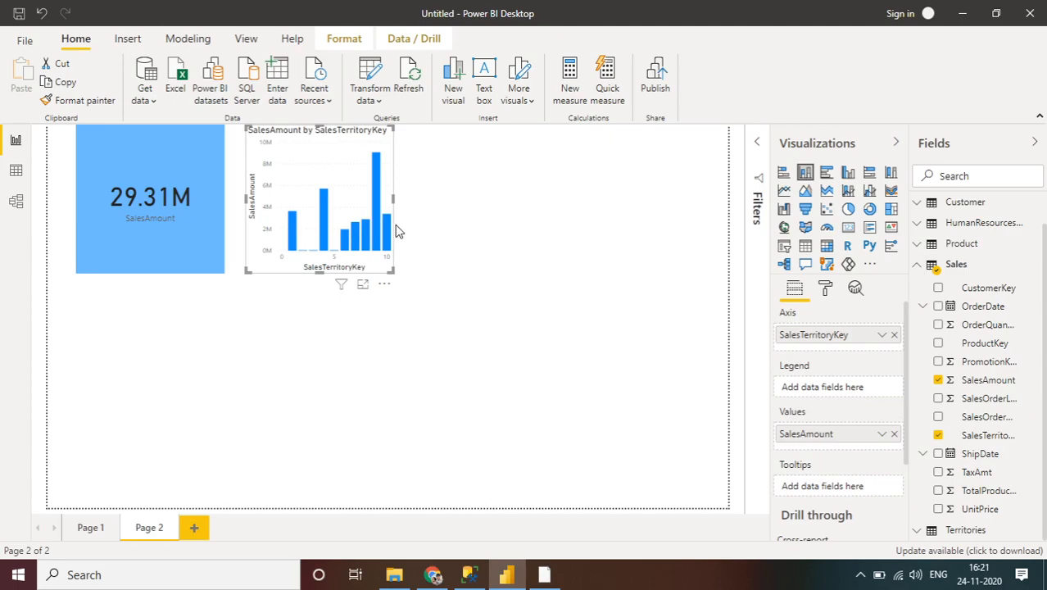
- Widen the SalesAmount by SalesTerritoryKey chart to about 1.7 times its width and convert it to a pie chart
drag(392, 205, 501, 215)
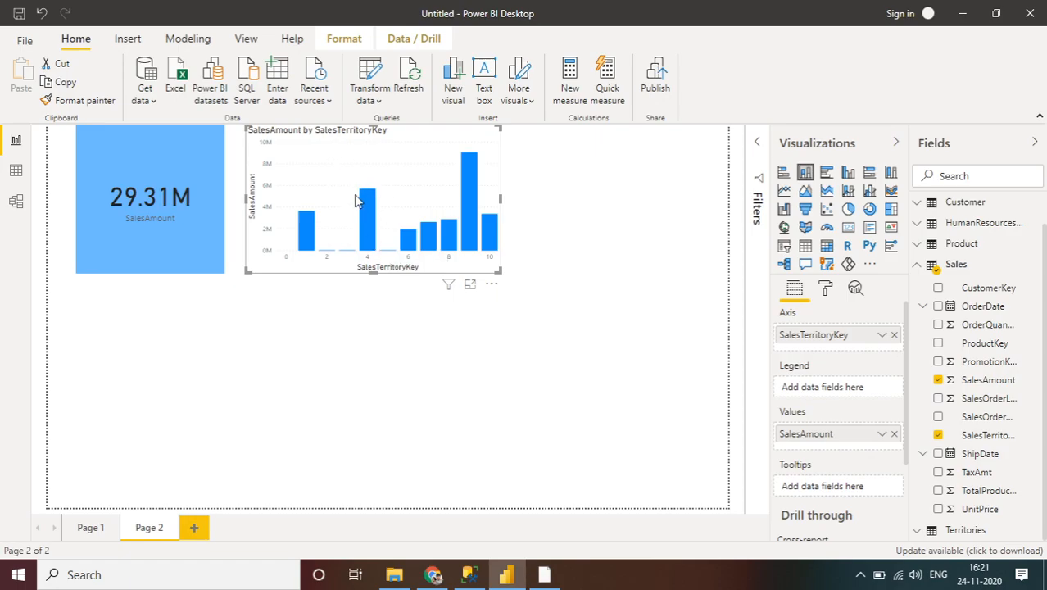
mouse_move(366, 210)
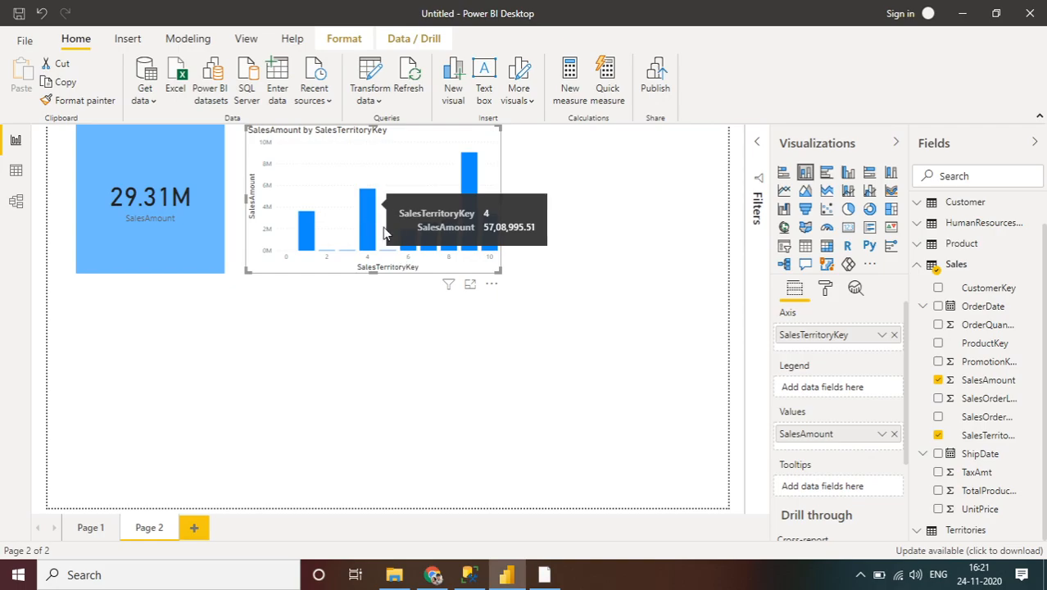
mouse_move(415, 243)
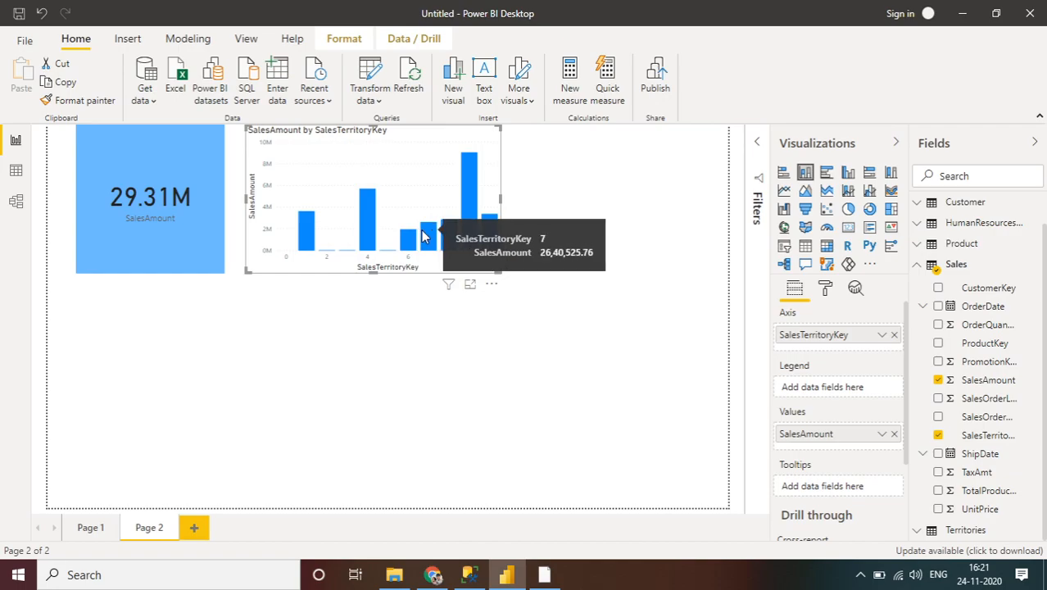
click(826, 290)
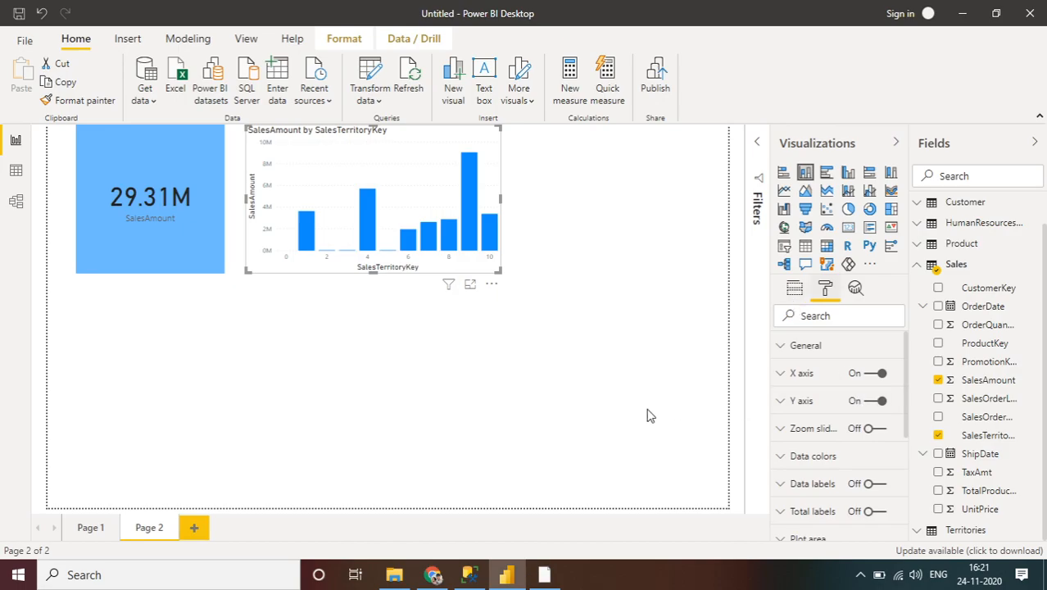
click(849, 215)
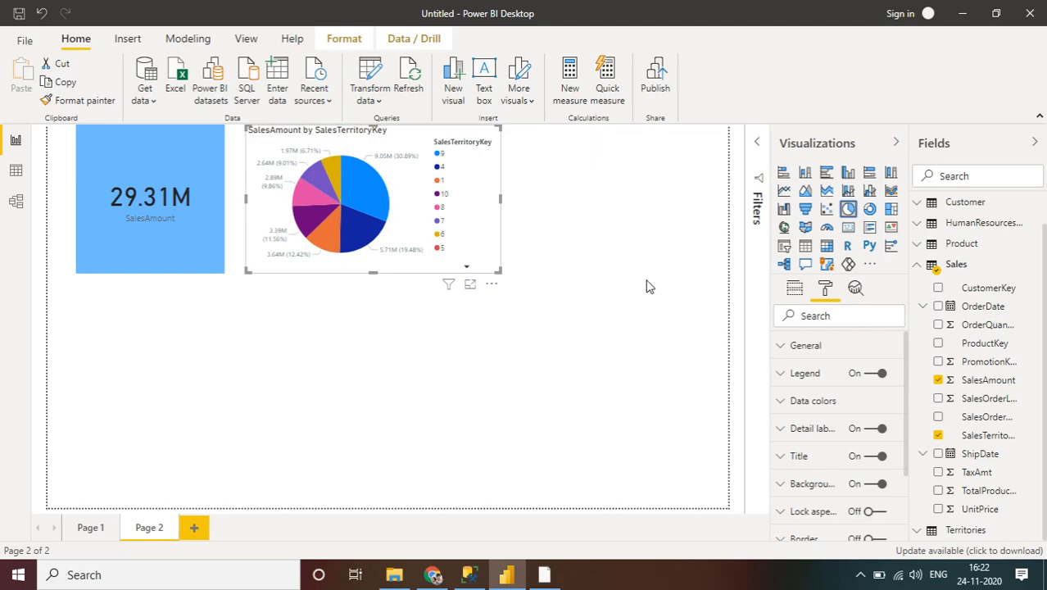
click(860, 576)
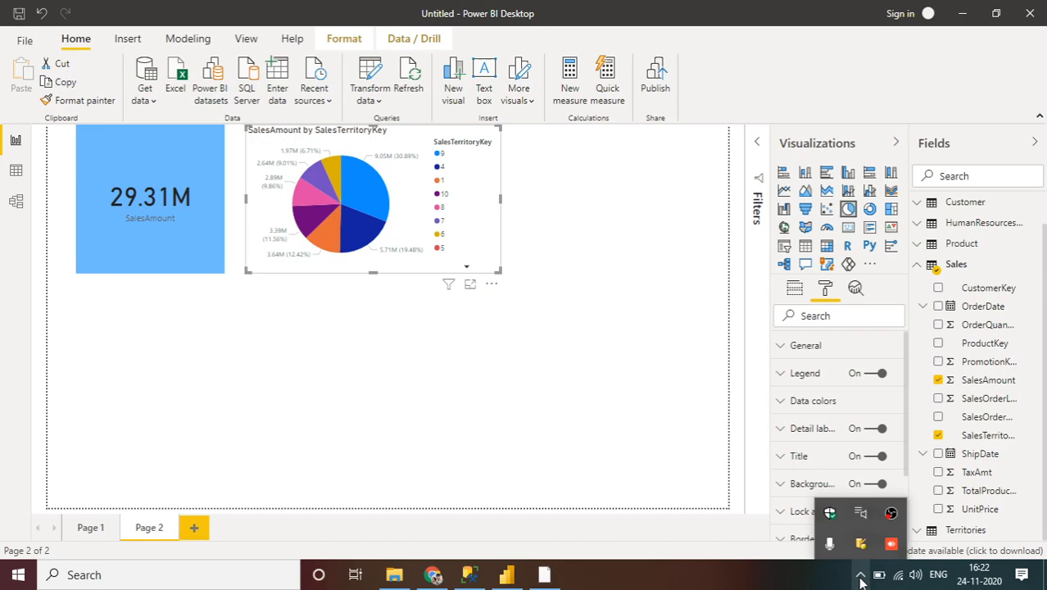